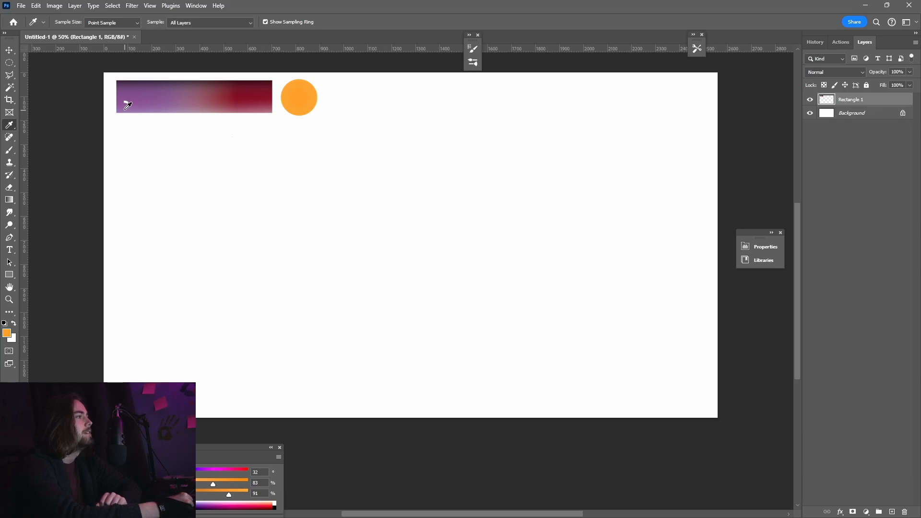
- Sample a light purple from the gradient palette bar, choose the Brush tool, and add a new layer above Rectangle 1
left_click(126, 108)
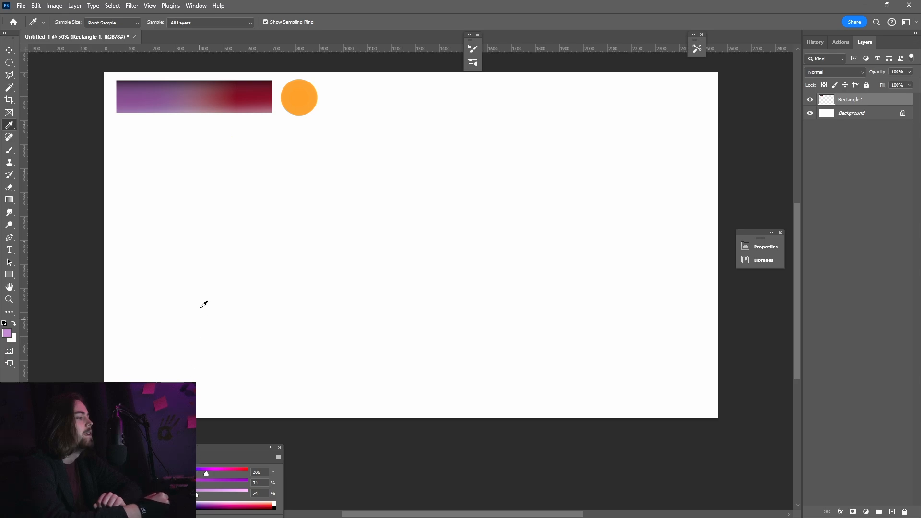
left_click(10, 150)
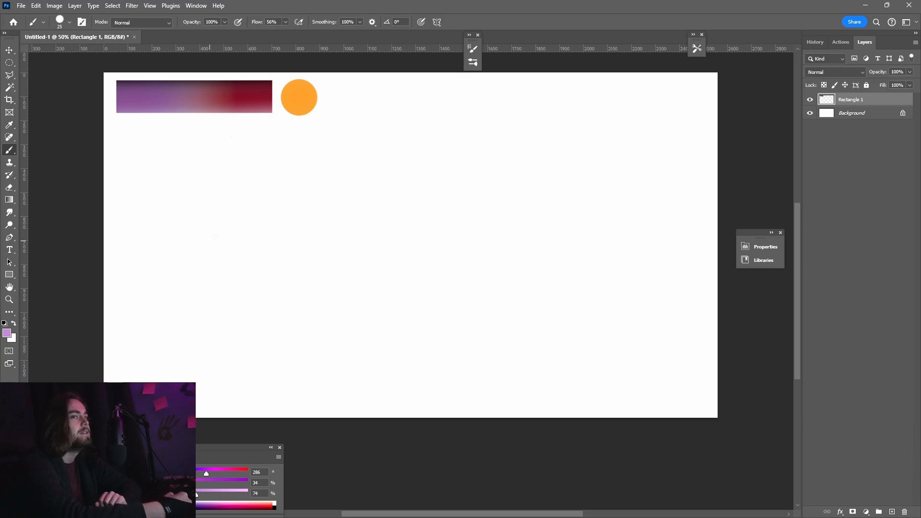
left_click(76, 6)
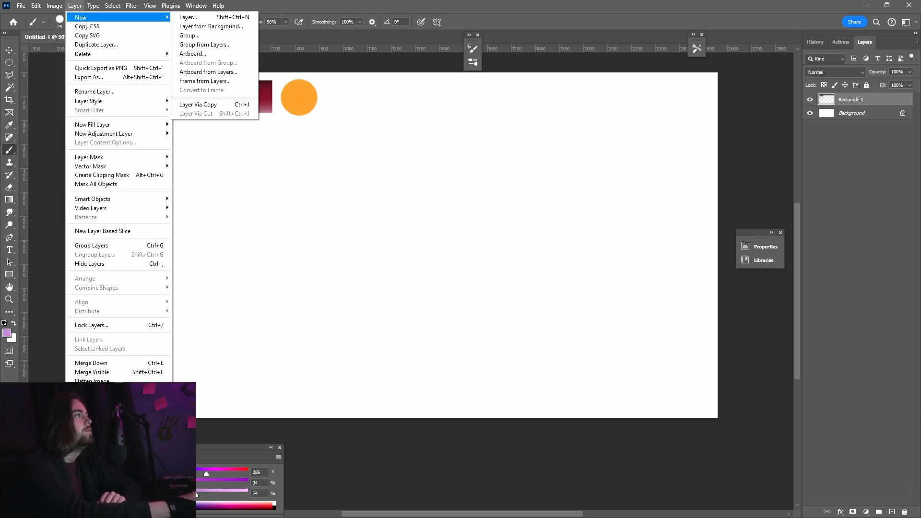
mouse_move(152, 18)
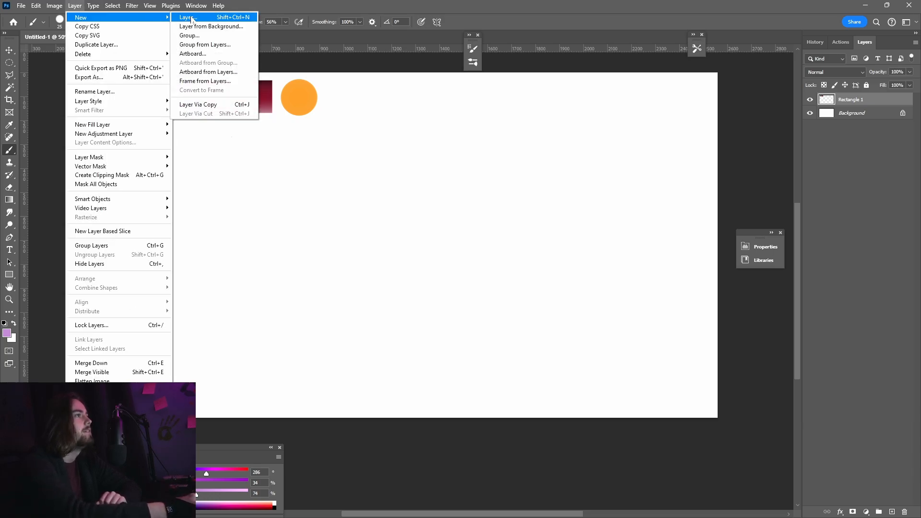
left_click(192, 18)
left_click(533, 152)
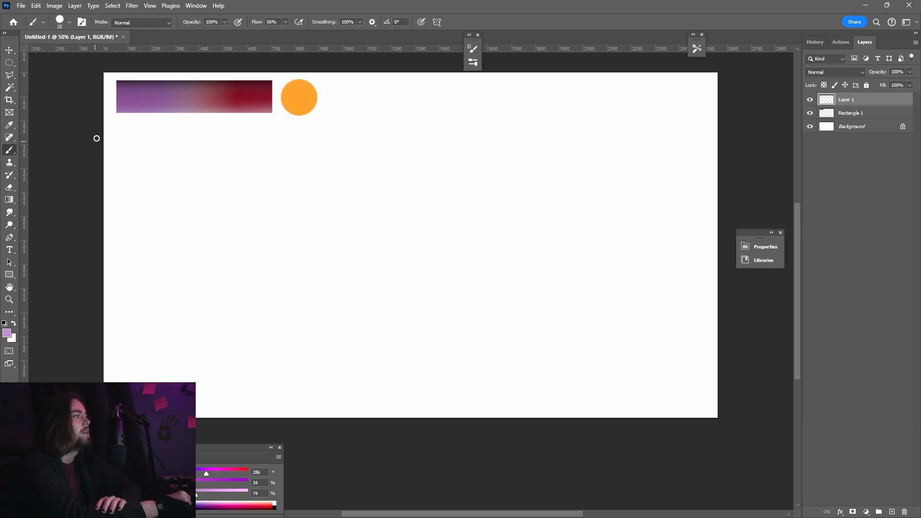
- Paint a wavy light purple ridge line across the full canvas just below the palette and fill the area beneath it
mouse_move(160, 119)
left_mouse_down()
mouse_move(259, 136)
mouse_move(358, 116)
mouse_move(401, 138)
mouse_move(455, 130)
mouse_move(526, 148)
mouse_move(604, 126)
mouse_move(748, 122)
left_mouse_up()
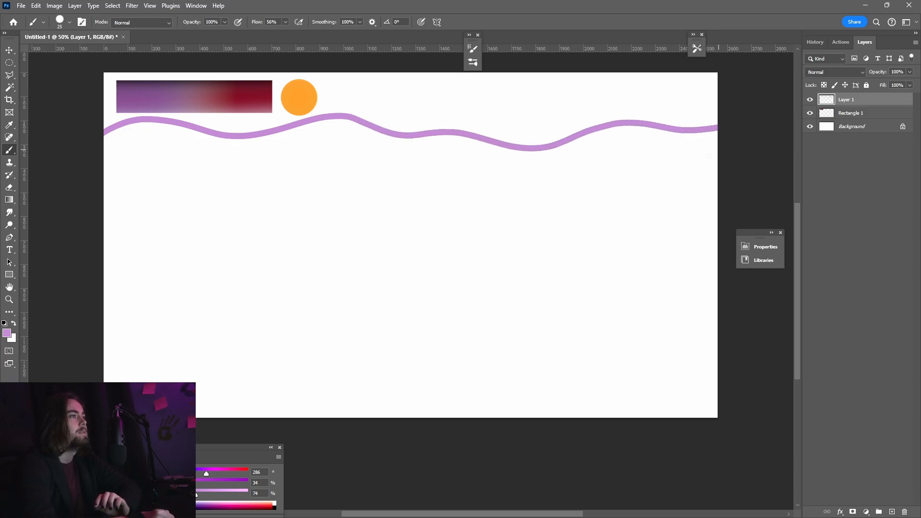
right_click(13, 202)
left_click(42, 209)
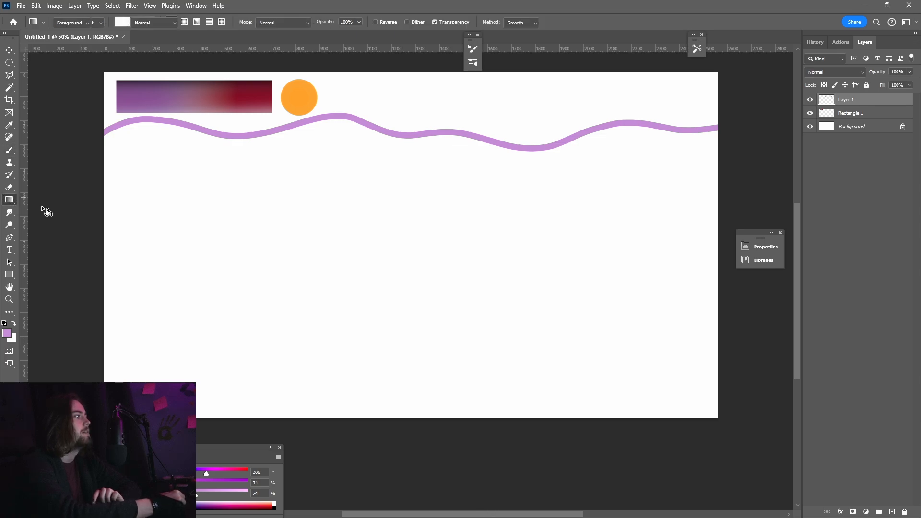
left_click(392, 248)
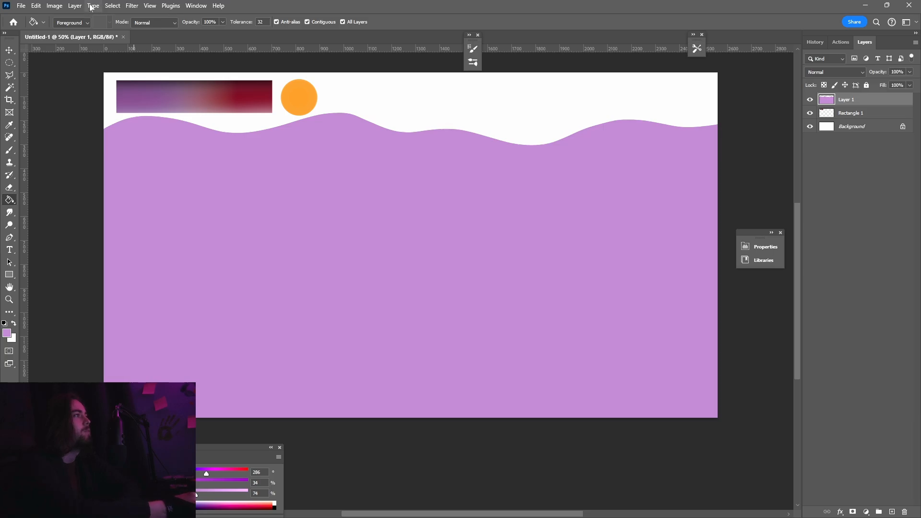
- Add a new layer above Layer 1 and ready the Brush with a darker purple sampled from the palette bar
left_click(75, 7)
mouse_move(81, 18)
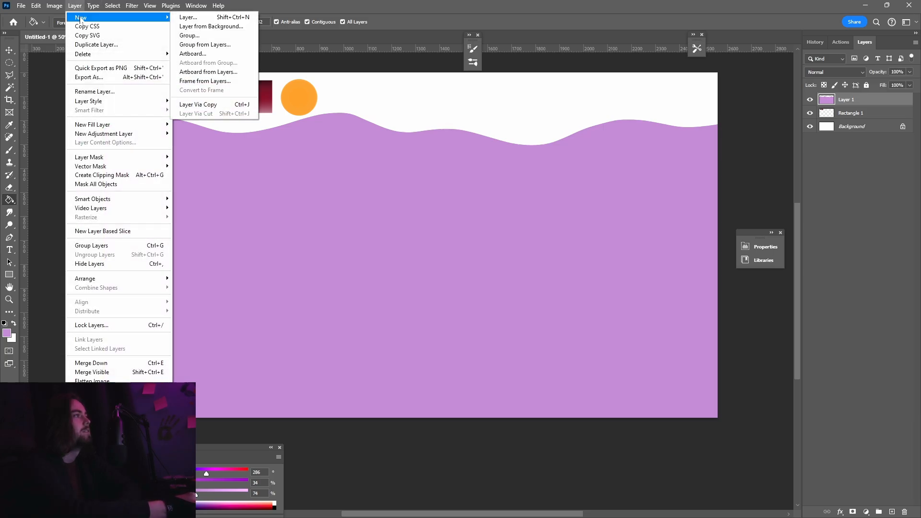
left_click(199, 18)
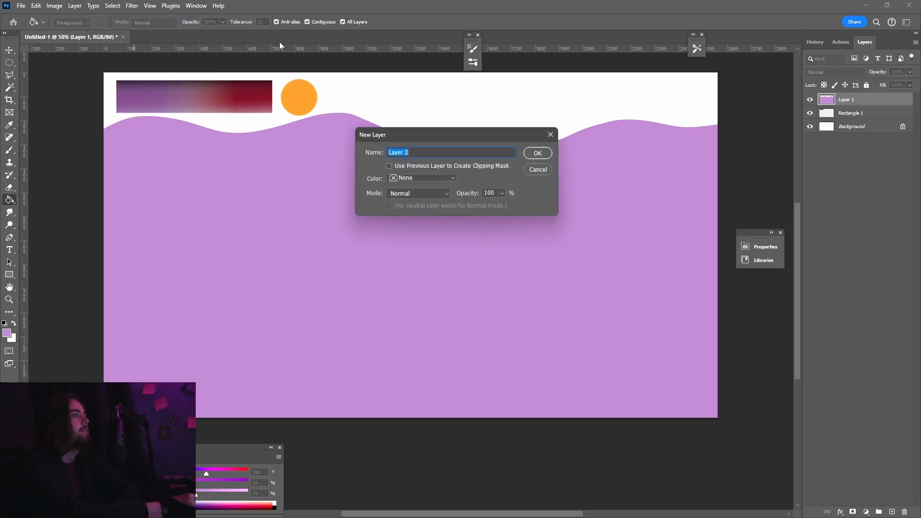
left_click(540, 154)
left_click(9, 125)
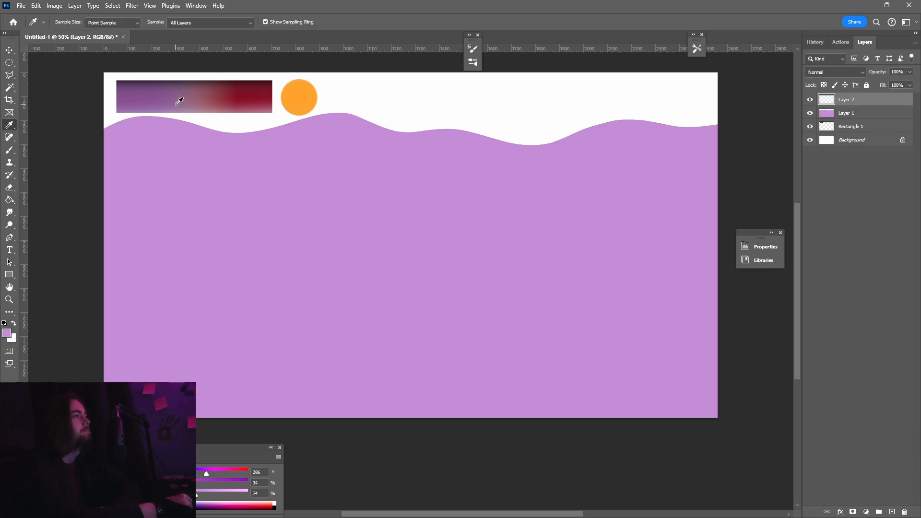
left_click(139, 103)
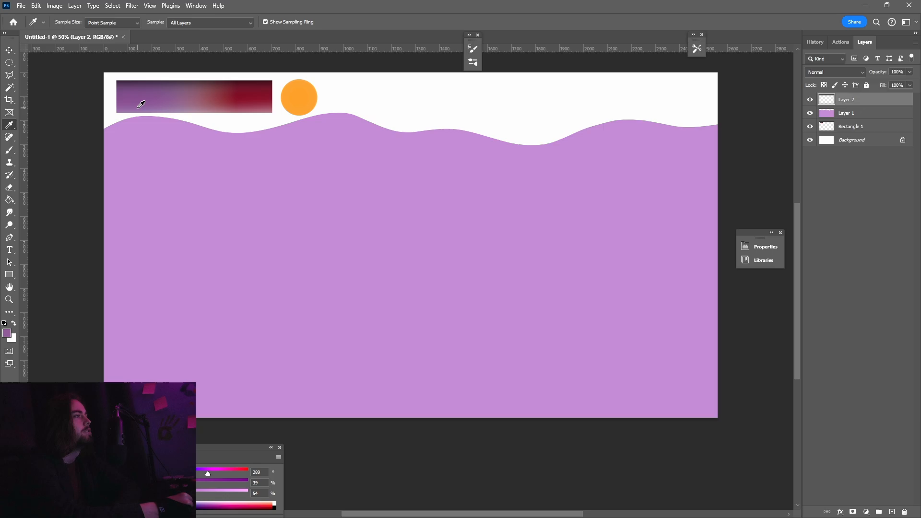
left_click(9, 150)
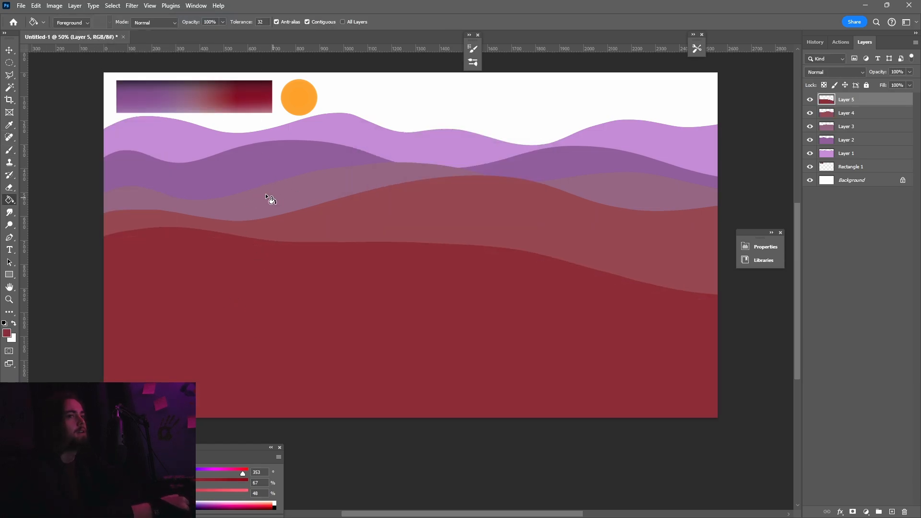
- Add a new layer above Layer 5 and sample a very dark maroon from the upper edge of the palette bar's red end
left_click(75, 6)
mouse_move(100, 22)
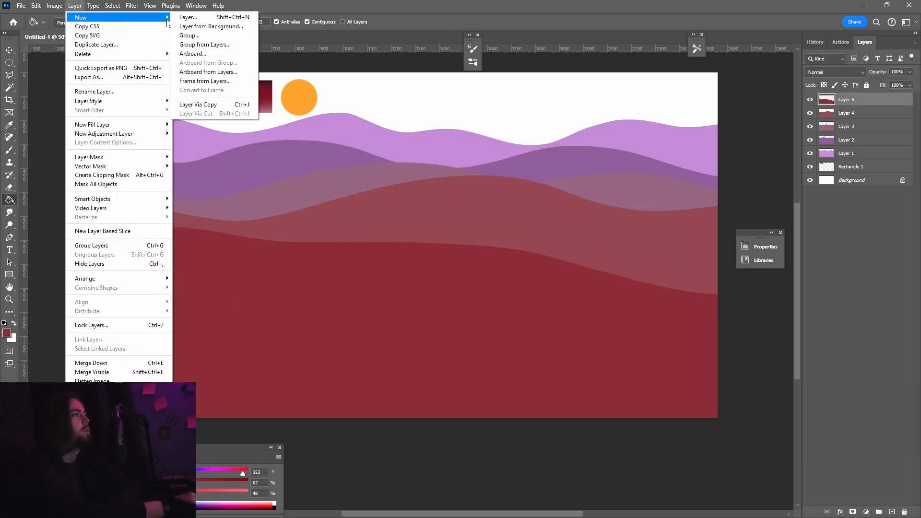
left_click(191, 18)
left_click(538, 152)
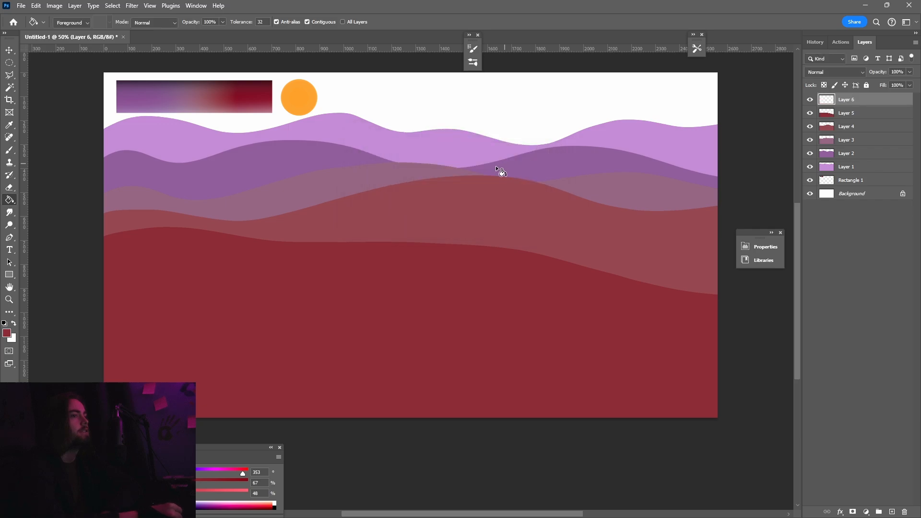
left_click(13, 125)
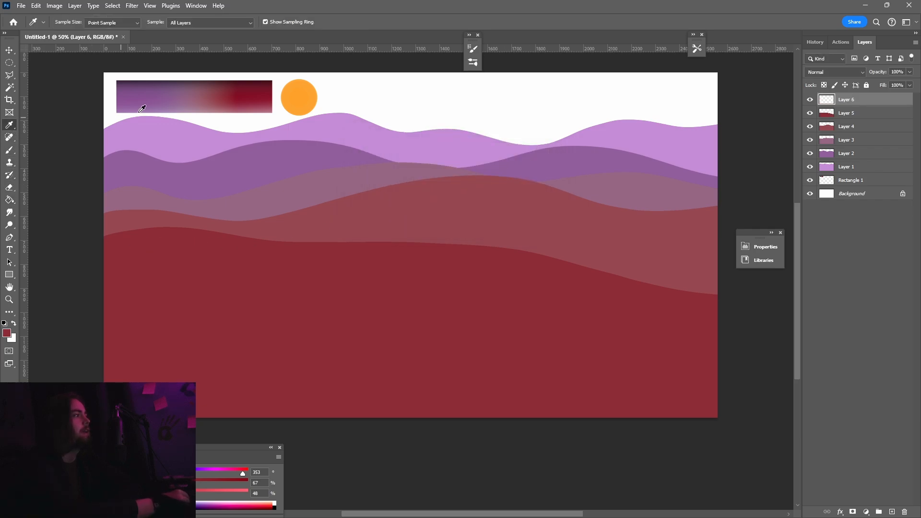
left_click(265, 81)
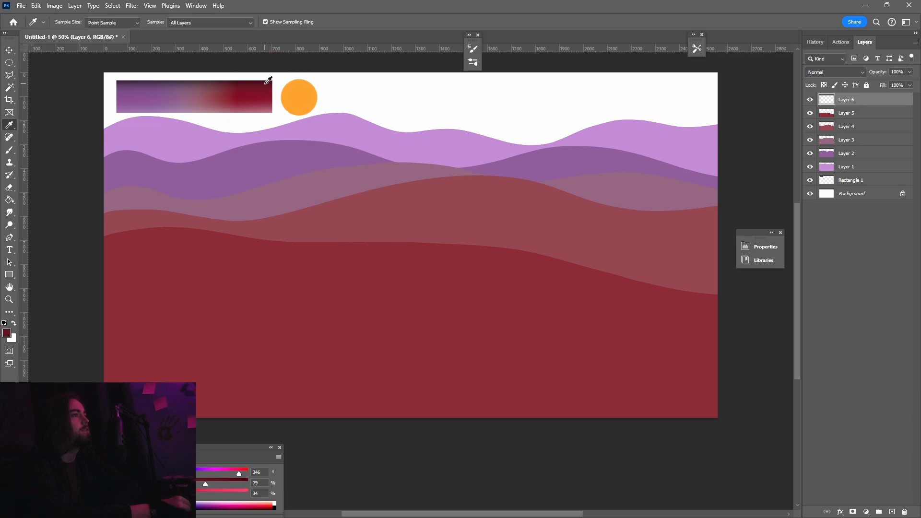
left_click(266, 83)
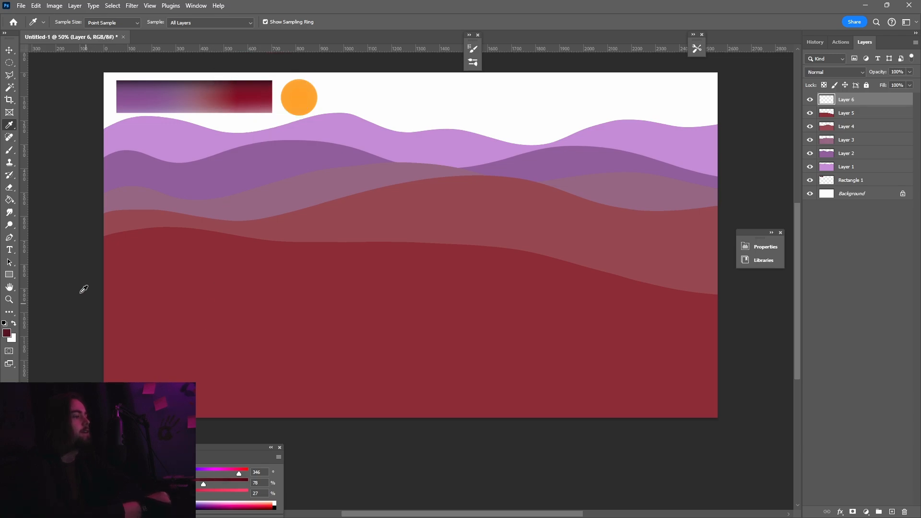
- Paint a dark maroon foreground hill line that dips into a valley mid-canvas and fill the area below it on Layer 6
key("b")
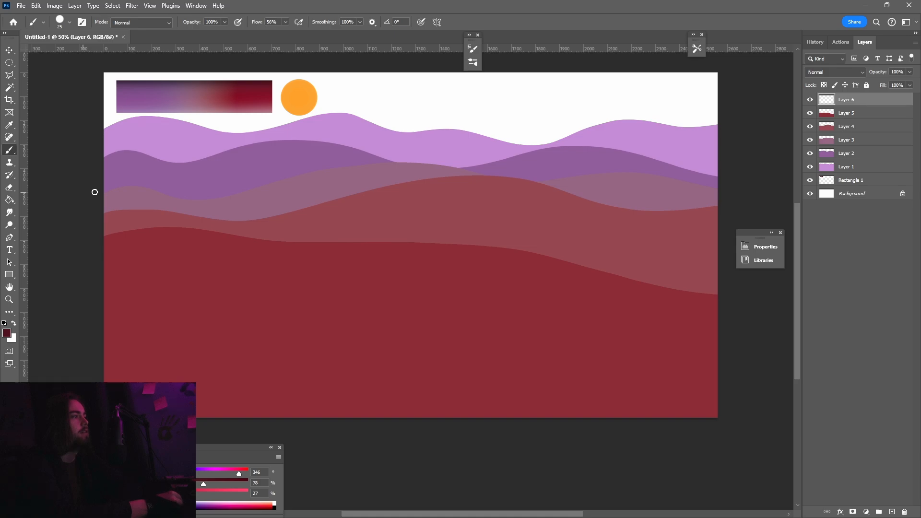
mouse_move(140, 193)
left_mouse_down()
mouse_move(168, 206)
mouse_move(233, 269)
mouse_move(417, 318)
mouse_move(554, 320)
mouse_move(670, 286)
mouse_move(756, 221)
left_mouse_up()
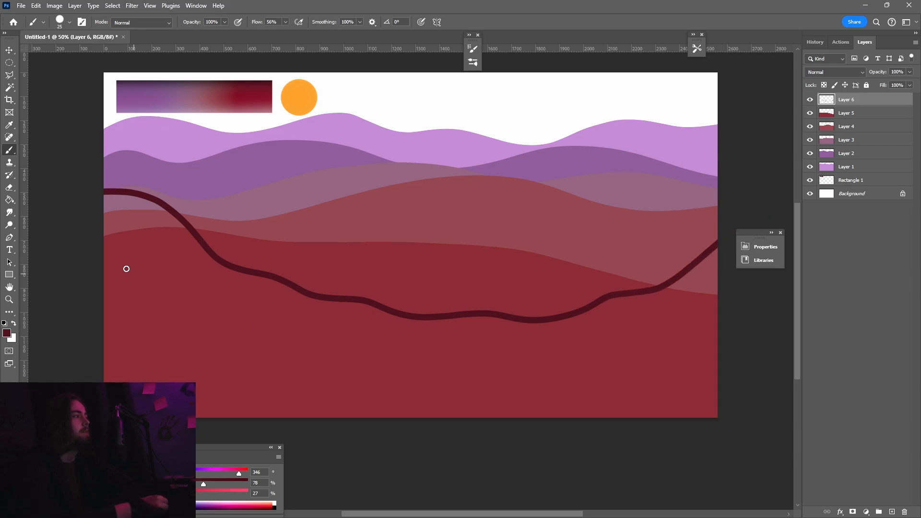
left_click(9, 200)
left_click(222, 351)
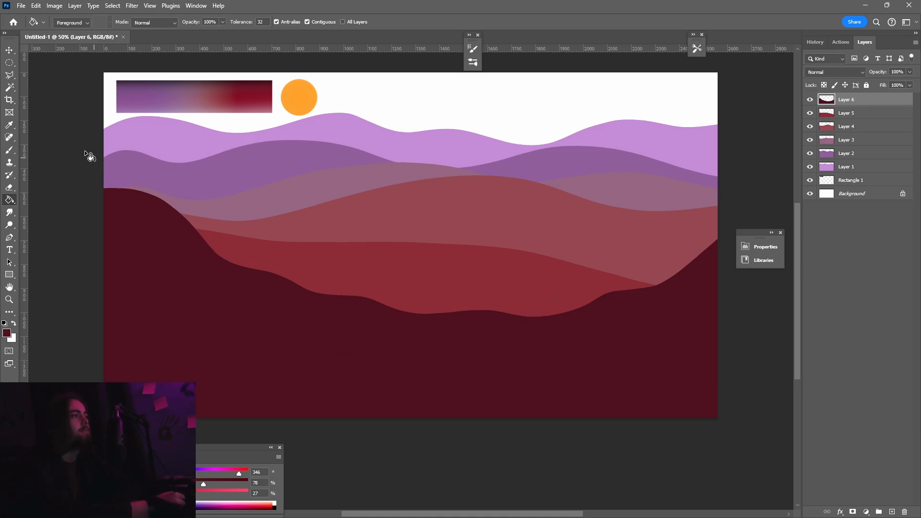
- Fill the sky on the Background layer with a pale pink-purple of hue 296°, saturation 25% and brightness 87%
left_click(839, 198)
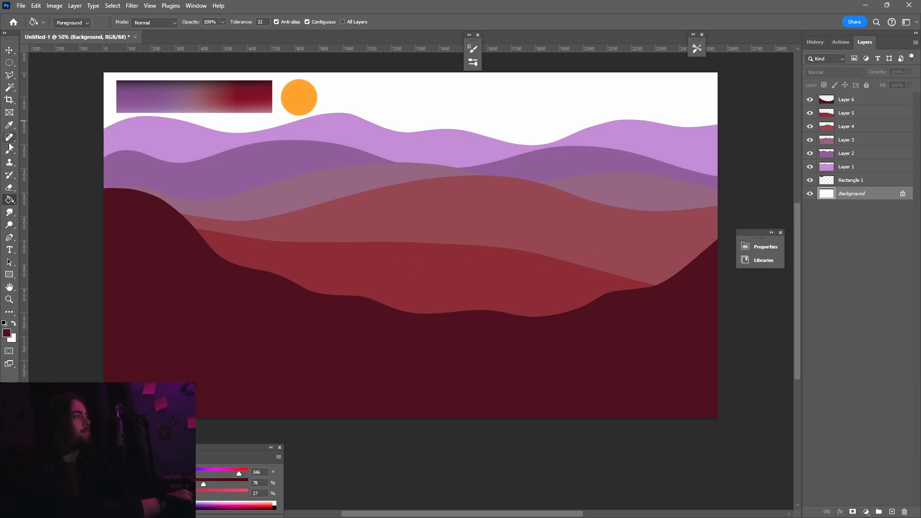
left_click(9, 124)
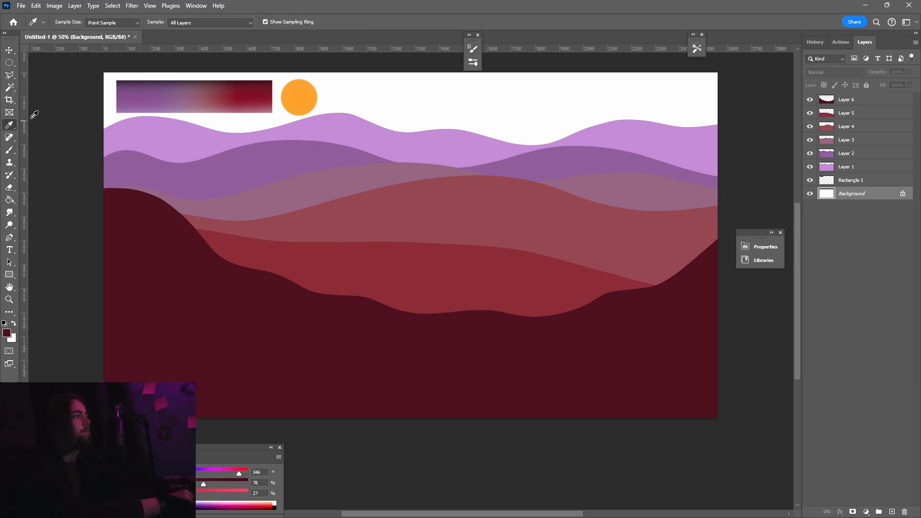
left_click(125, 107)
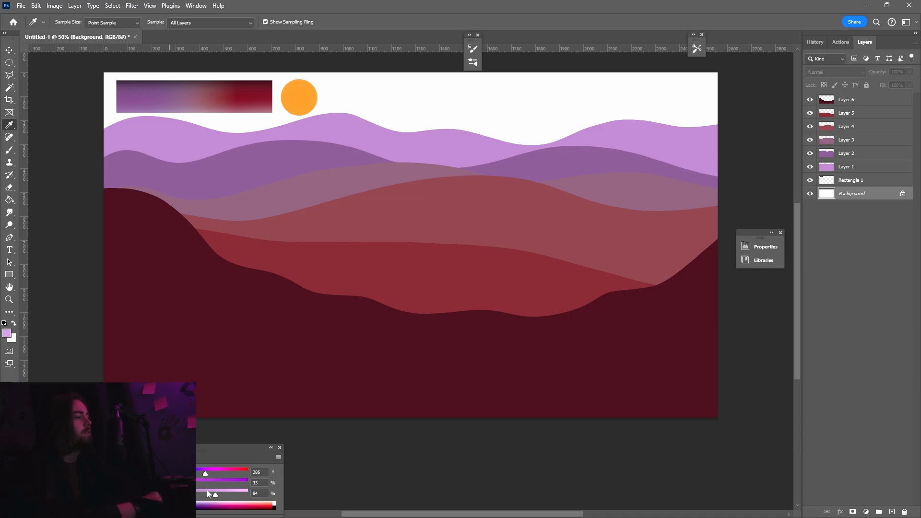
left_click(23, 494)
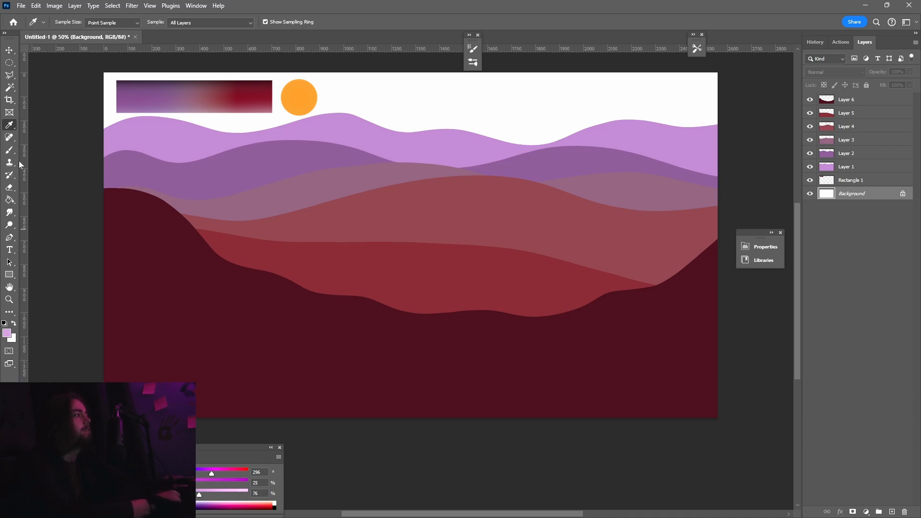
left_click(9, 201)
left_click(420, 98)
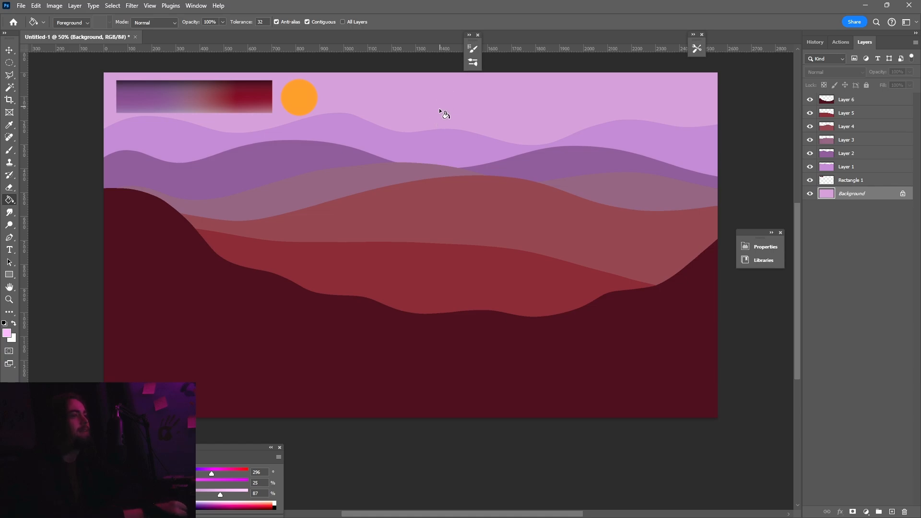
left_click(437, 153)
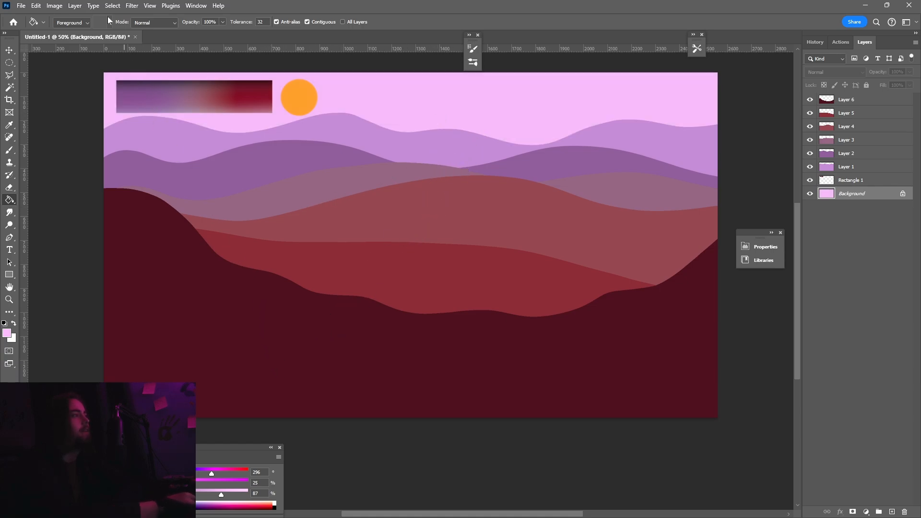
- Apply a linear gradient fading from muted mauve to transparent upward from the base of the Layer 4 hill
left_click(844, 168)
key("shift+g")
left_click(838, 124)
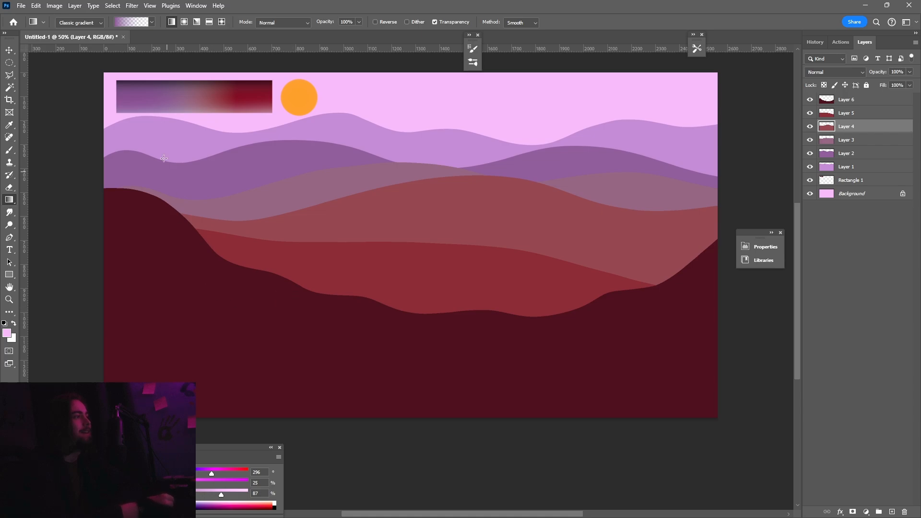
left_click(134, 22)
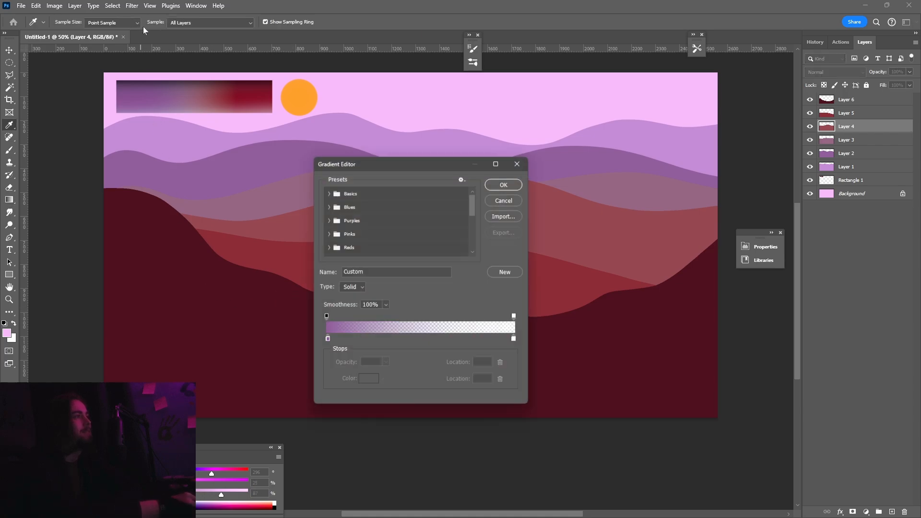
left_click(326, 341)
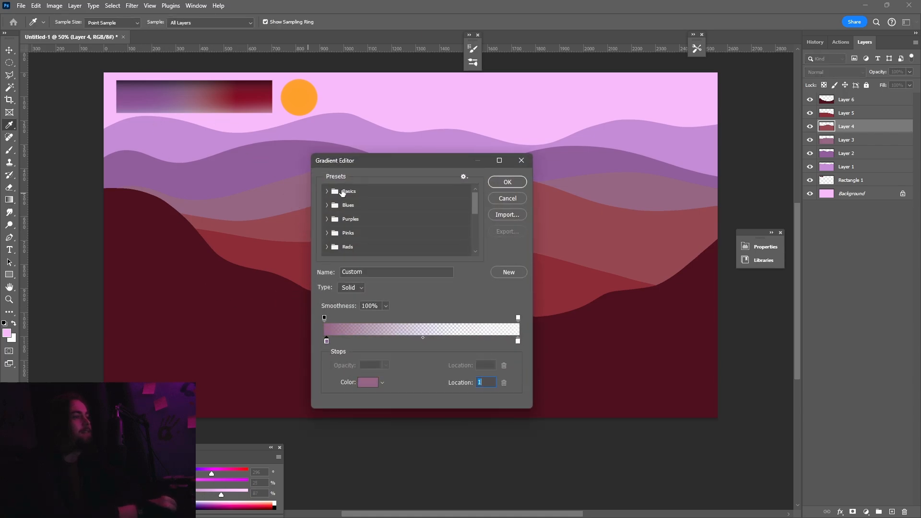
left_click(508, 182)
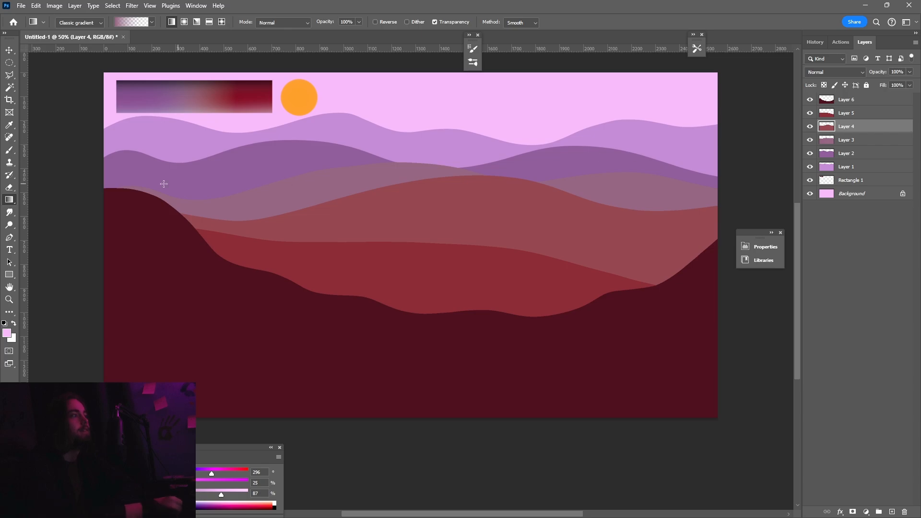
left_click_drag(575, 320, 567, 226)
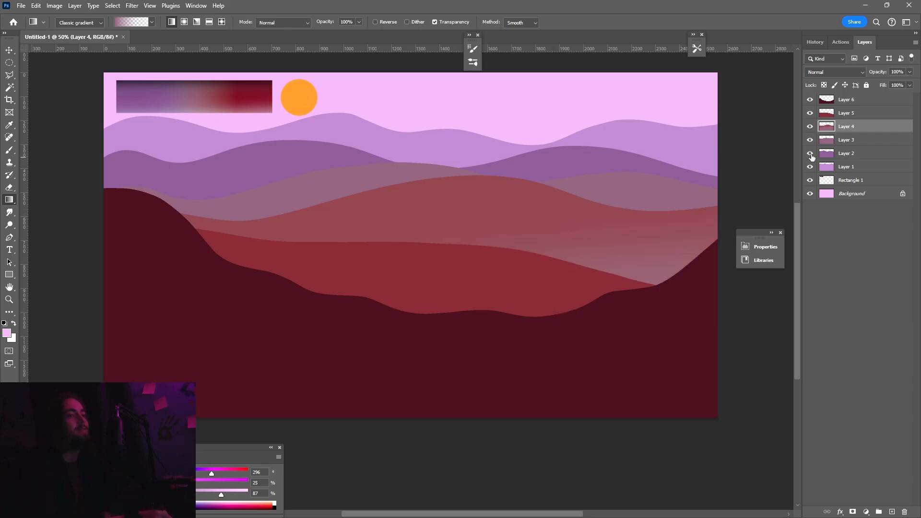
left_click_drag(416, 328, 407, 226)
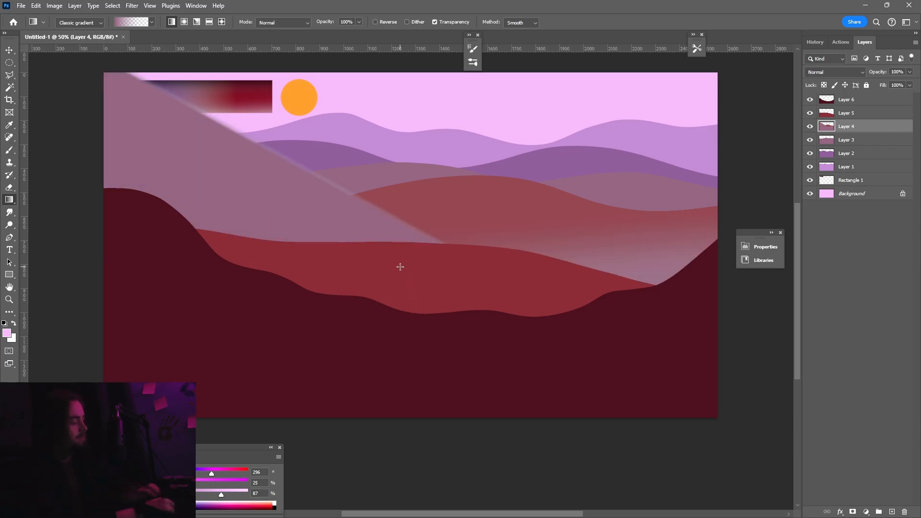
key("ctrl+z")
left_click_drag(440, 320, 440, 233)
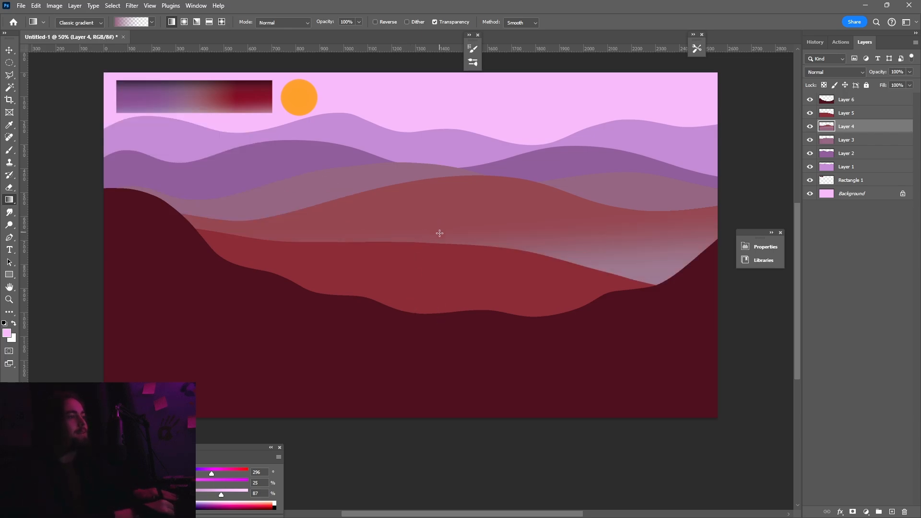
key("ctrl+z")
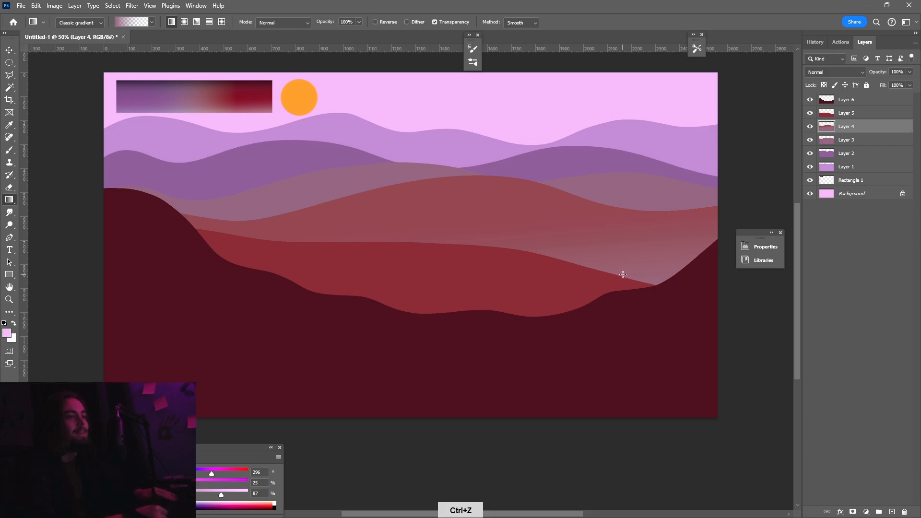
- Redo the muted mauve-to-transparent linear gradient so it fades upward from the base of the Layer 4 hill
left_click_drag(608, 329, 601, 226)
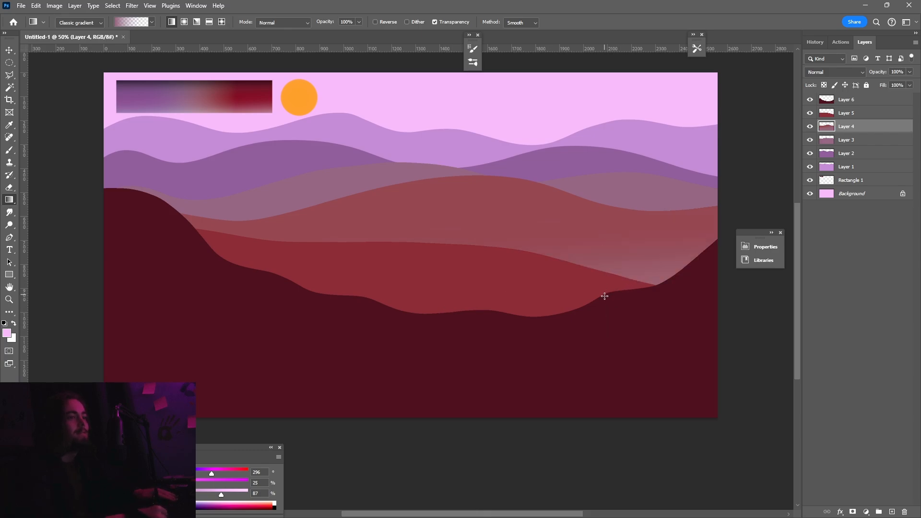
key("ctrl+z")
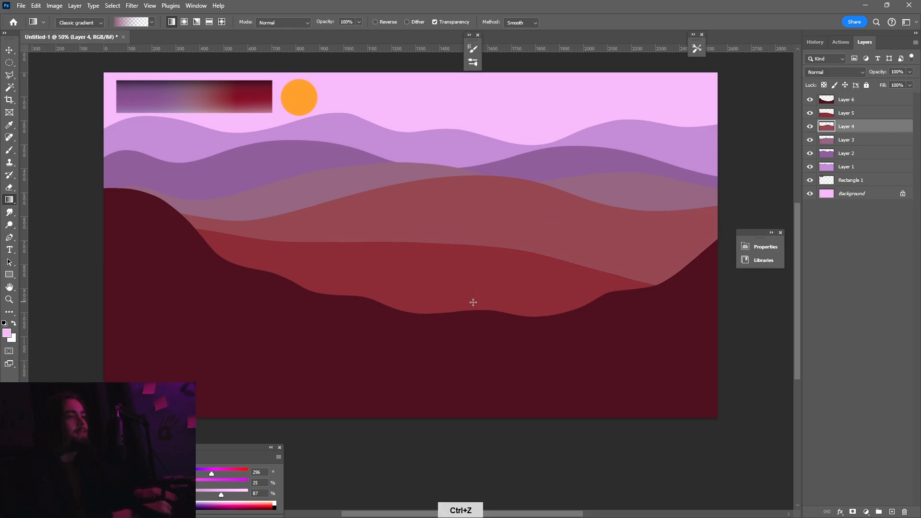
left_click_drag(472, 253, 473, 225)
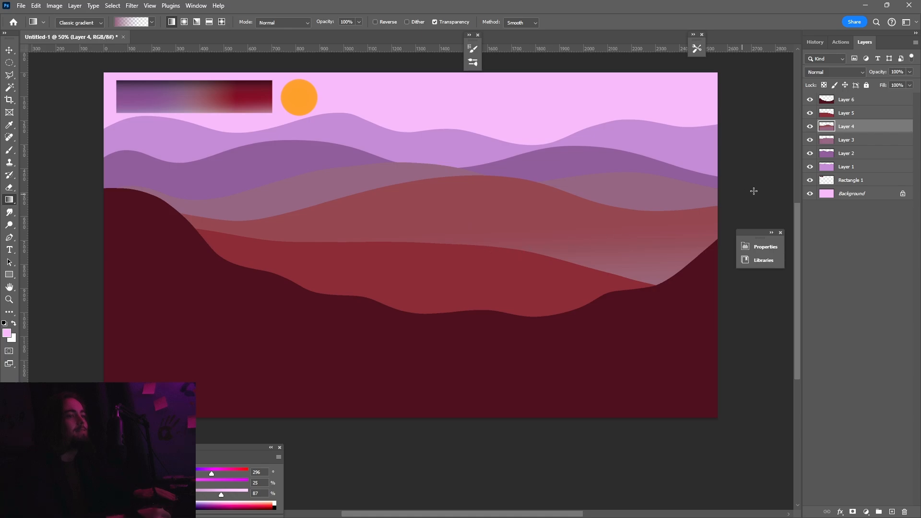
- Set the gradient's start colour to the purple of the Layer 2 hill and fade it upward from the base of the Layer 3 hill
key("alt+bracketleft")
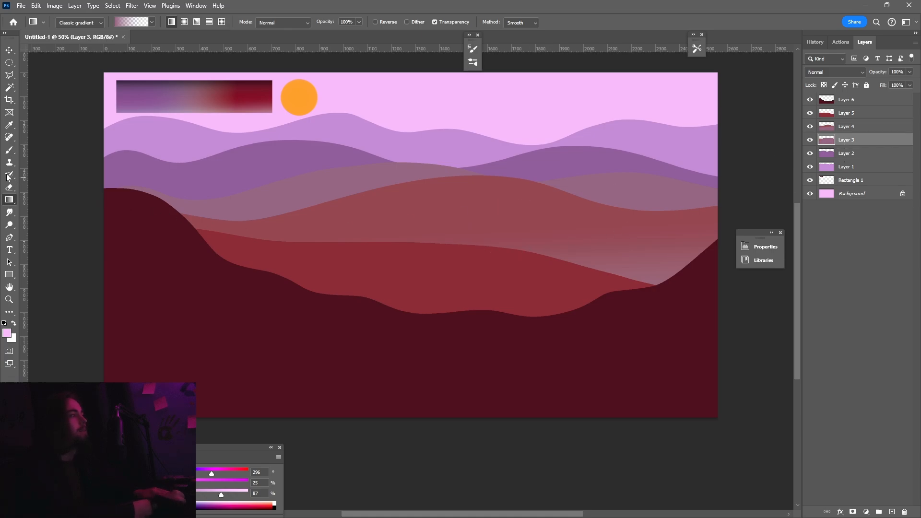
left_click(130, 22)
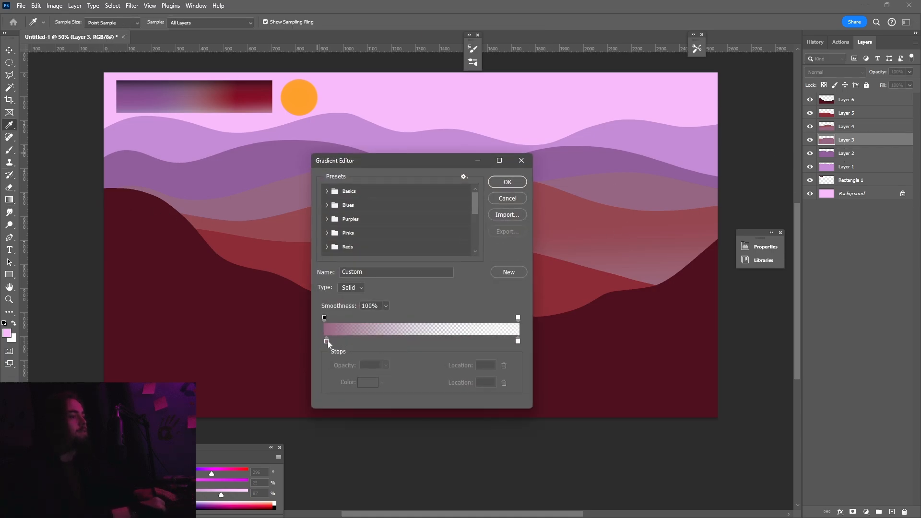
left_click(326, 341)
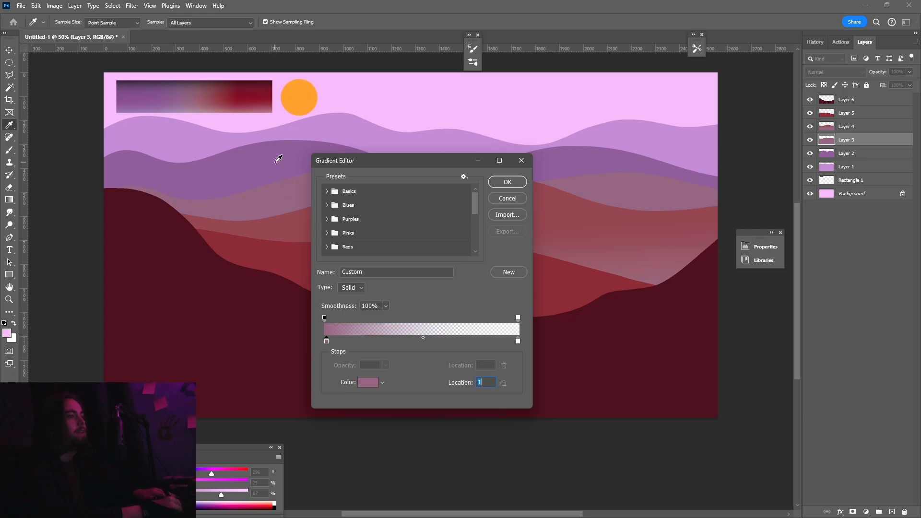
left_click(508, 182)
left_click_drag(617, 274, 620, 192)
key("ctrl+z")
- Set the gradient's start colour to the lilac of the Layer 1 hill and fade it upward from the base of the Layer 2 hill
key("alt+bracketleft")
left_click(131, 22)
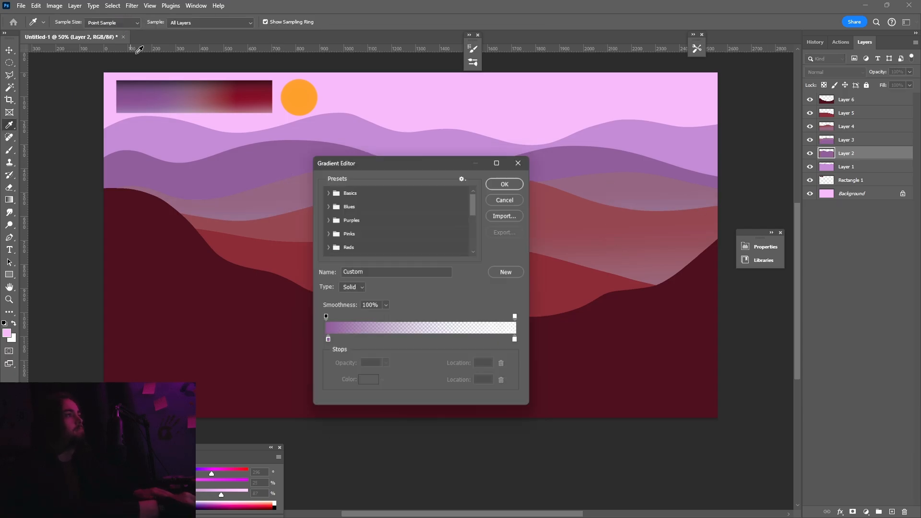
double_click(327, 341)
left_click(224, 146)
left_click(778, 133)
left_click(508, 182)
left_click_drag(506, 273, 506, 187)
- Set the gradient's start colour to the pale pink of the sky and try the gradient over the middle crest of the Layer 1 hill
left_click(130, 22)
double_click(326, 341)
left_click(356, 98)
left_click(778, 134)
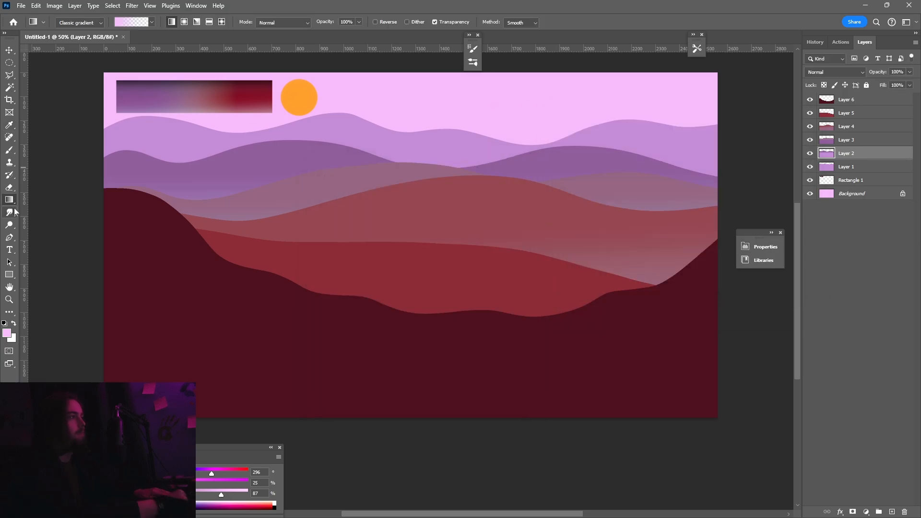
left_click(847, 172)
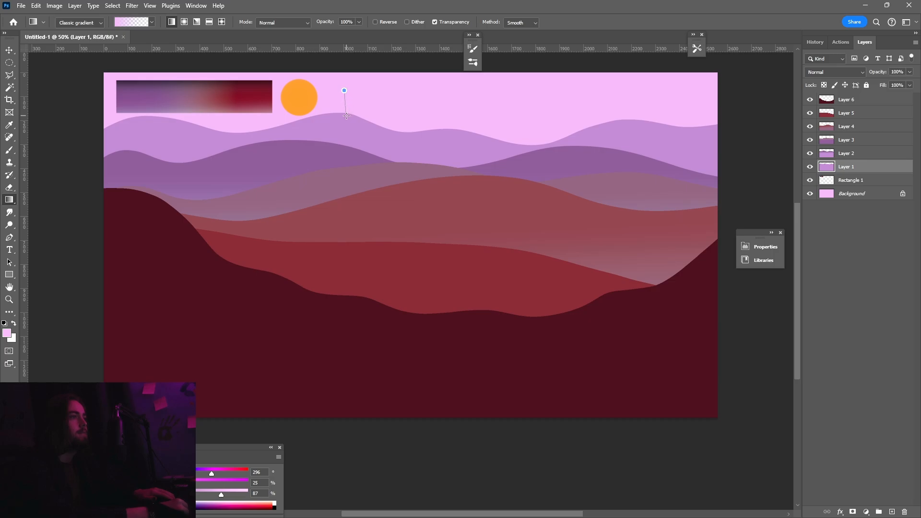
left_click_drag(346, 117, 348, 114)
key("ctrl+z")
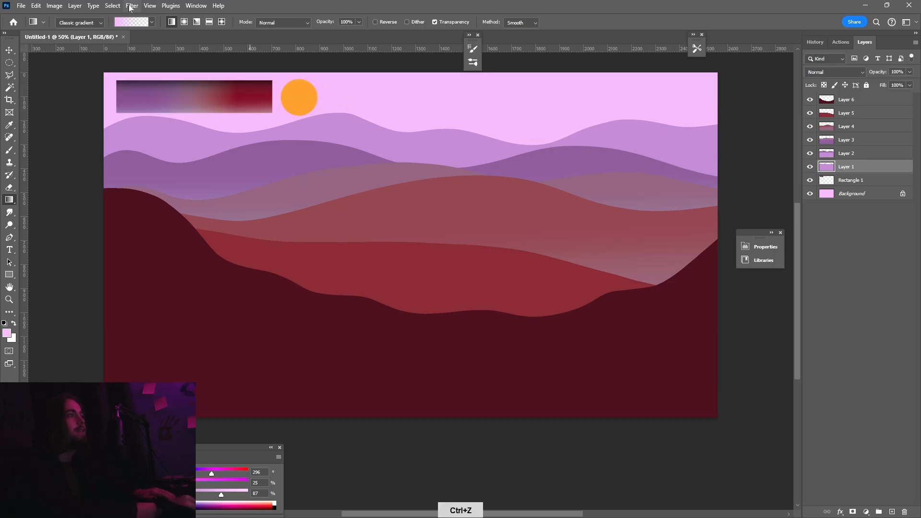
- Add a new layer named Layer 7 above Layer 1 and clip it to Layer 1
left_click(74, 6)
mouse_move(96, 18)
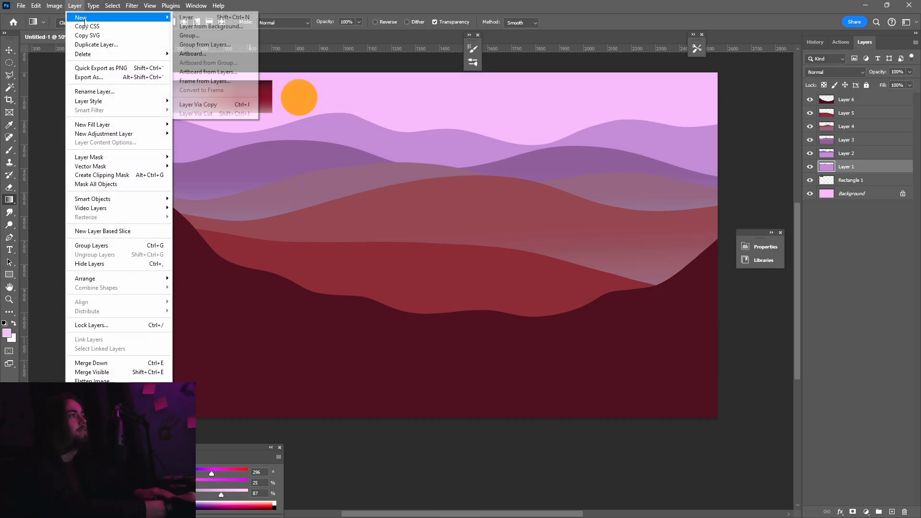
left_click(207, 18)
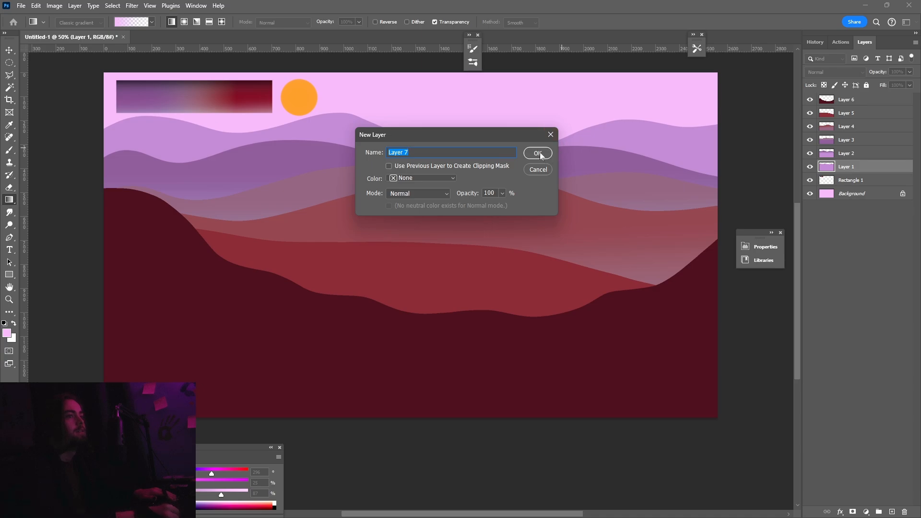
left_click(538, 152)
right_click(837, 167)
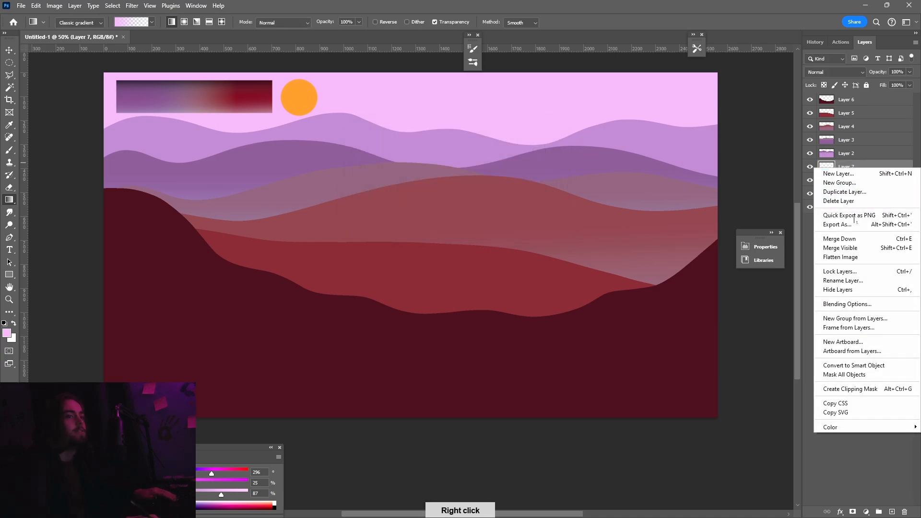
left_click(853, 388)
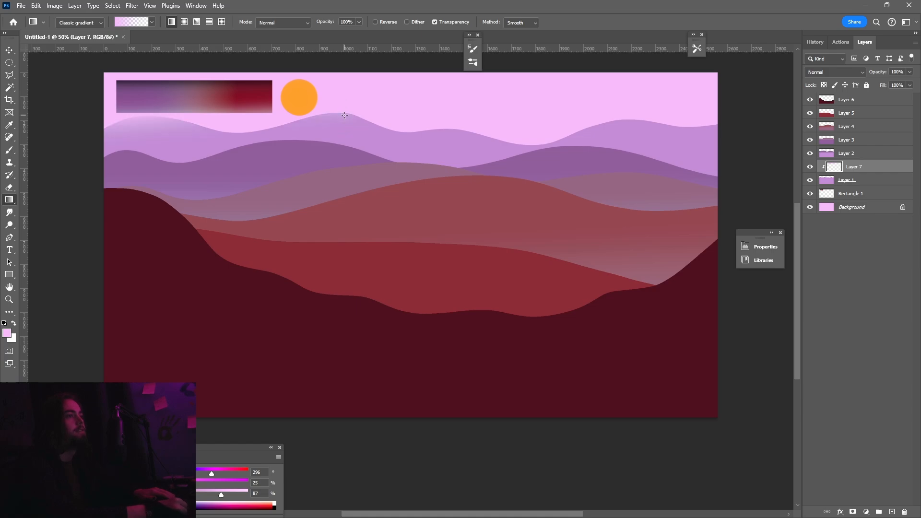
- Draw short pale pink-to-transparent gradients downward over the crests of the Layer 1 hill on clipped Layer 7
key("ctrl+z")
left_click_drag(341, 95, 345, 125)
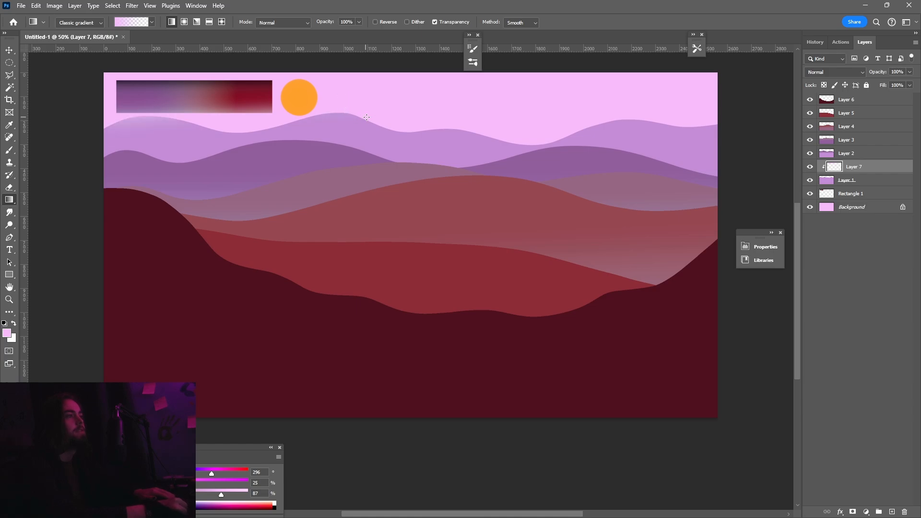
left_click_drag(643, 97, 671, 128)
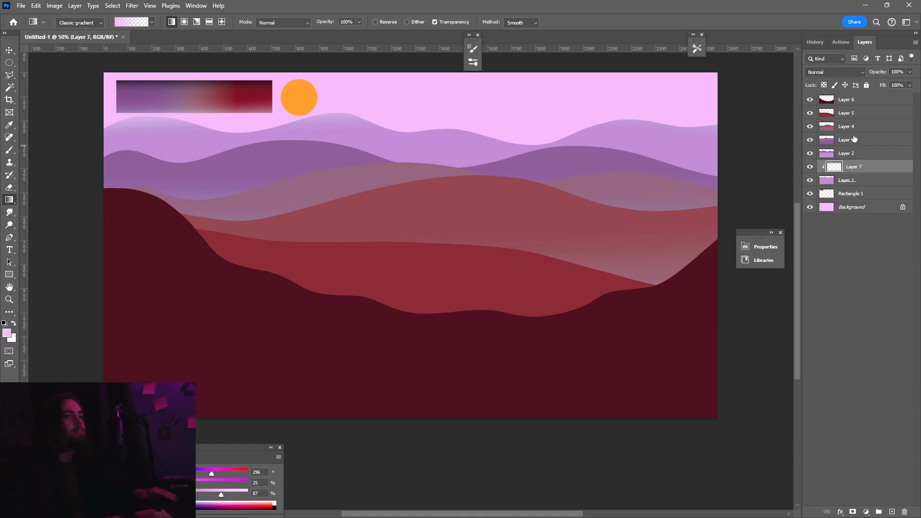
- Merge the clipped mist layer down into Layer 1
right_click(850, 158)
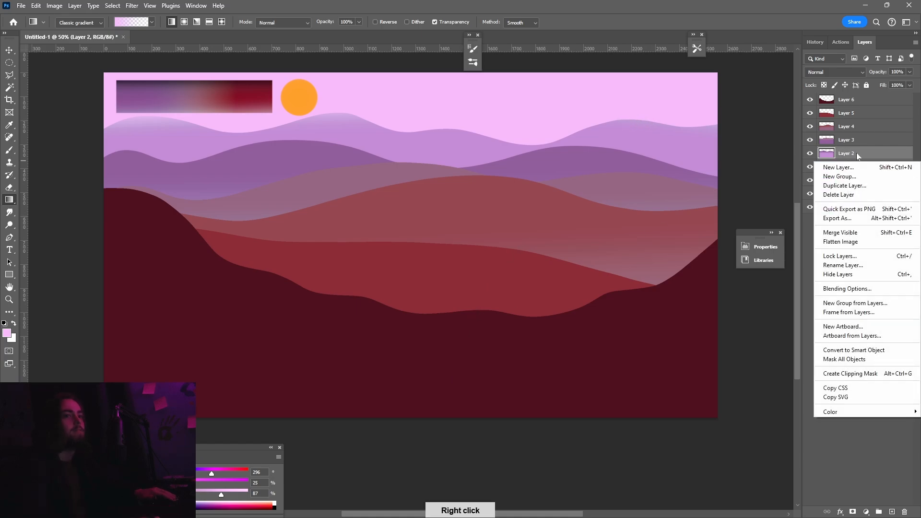
left_click(857, 143)
left_click(859, 169)
right_click(860, 169)
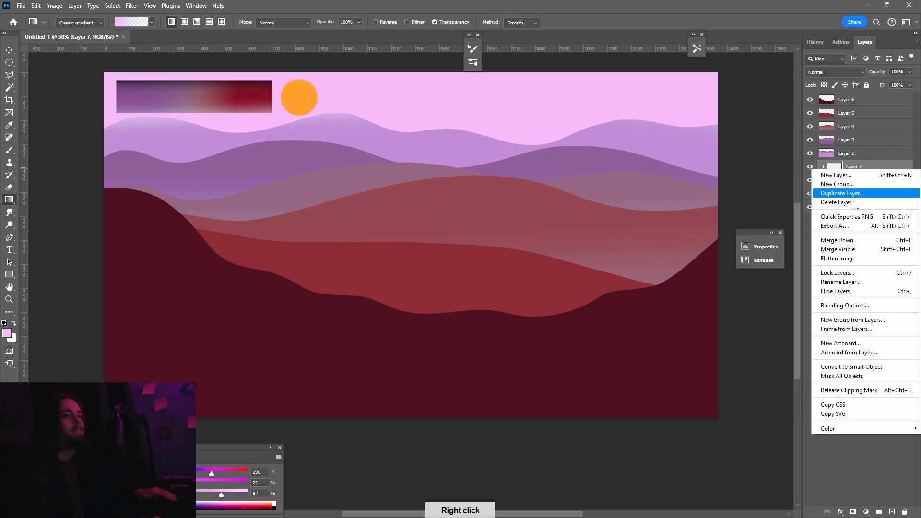
left_click(858, 241)
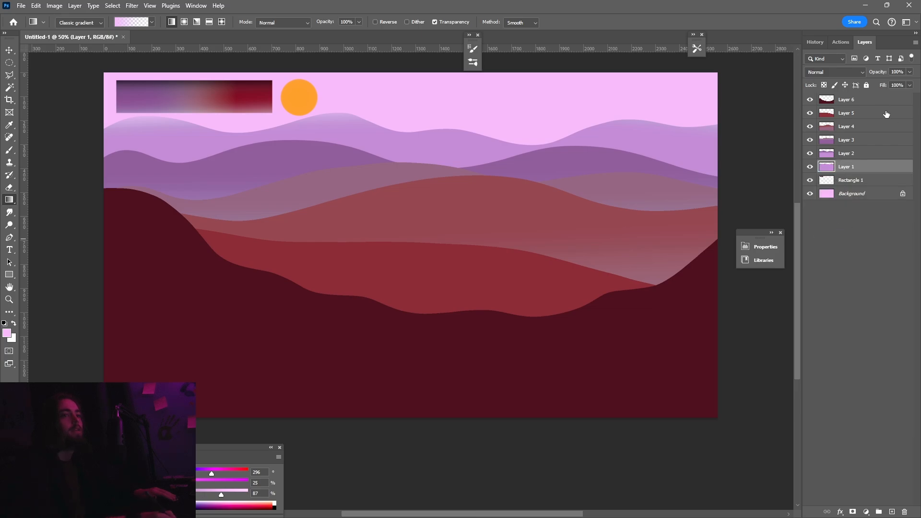
- Add a black Inner Shadow effect to the Layer 5 hill with 23% opacity
left_click(853, 126)
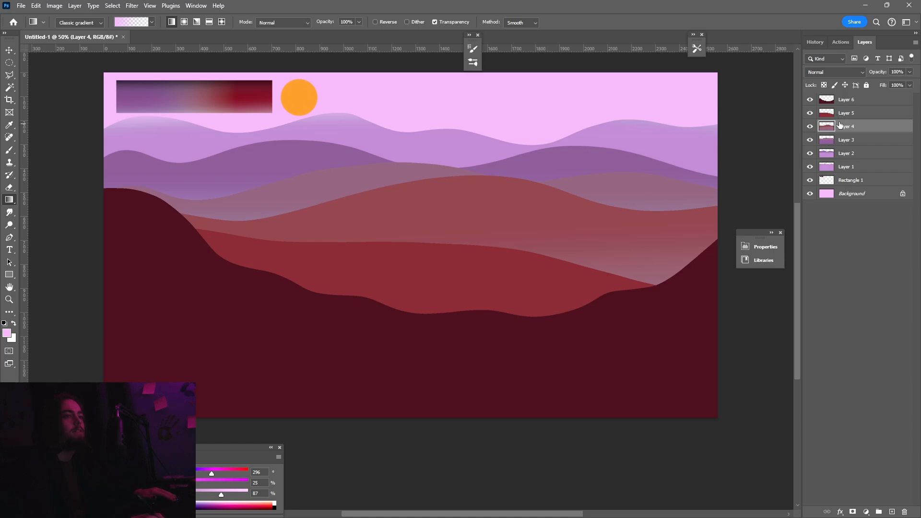
left_click(846, 114)
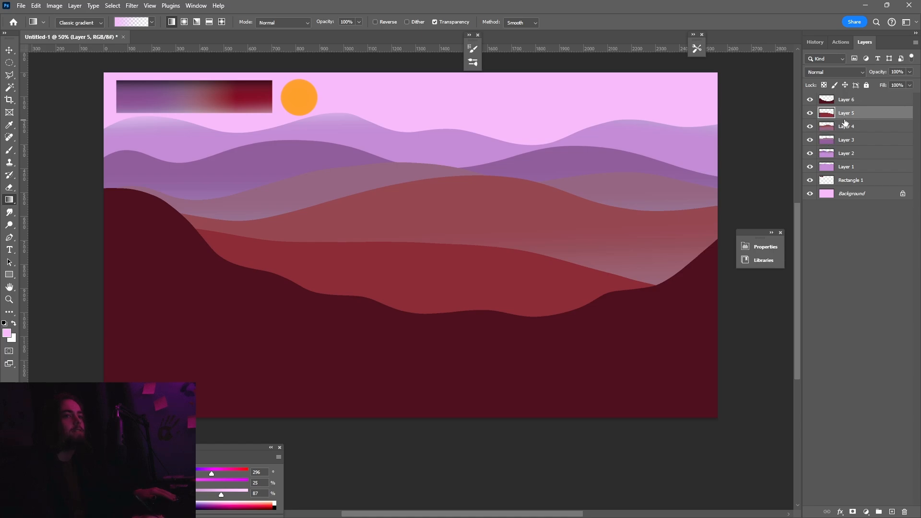
left_click(841, 512)
left_click(864, 451)
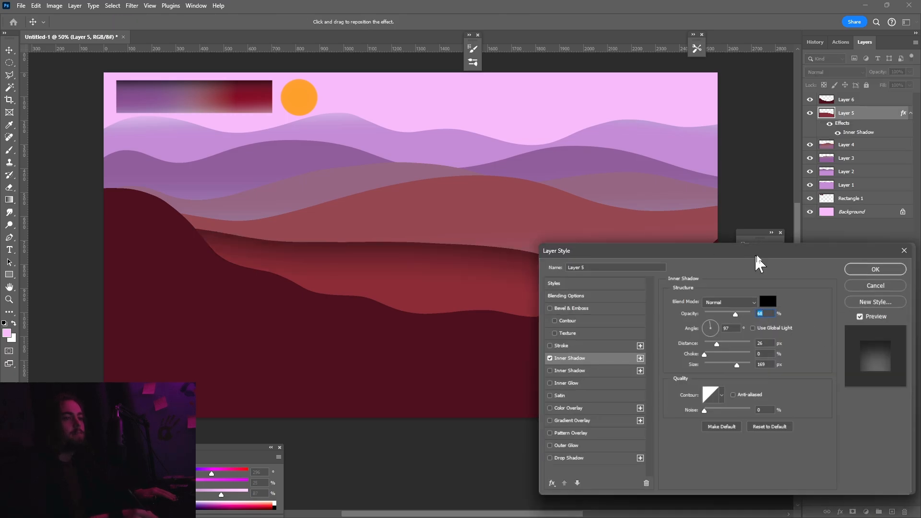
left_click_drag(757, 258, 737, 244)
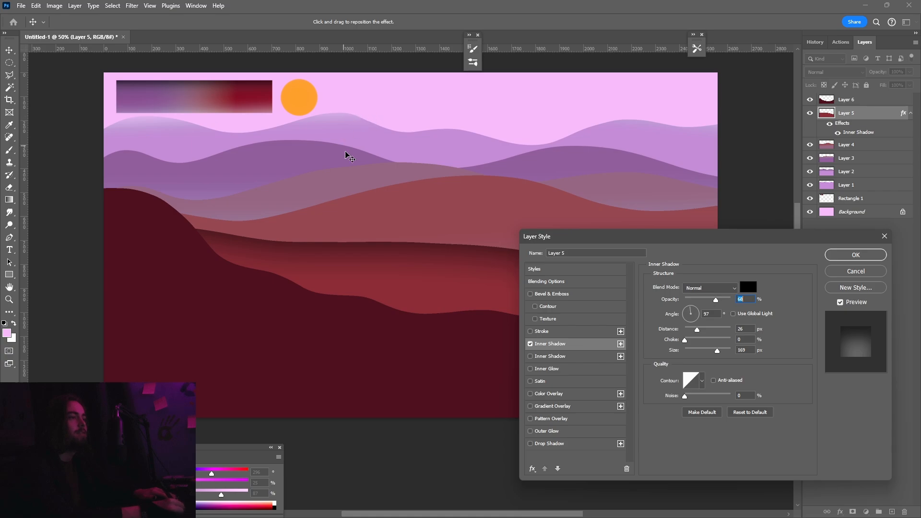
left_click_drag(716, 303, 706, 303)
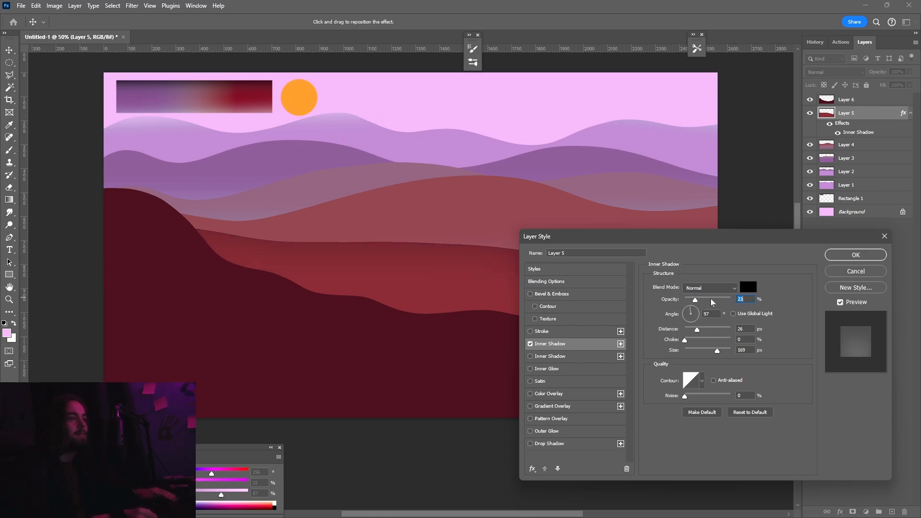
left_click(856, 254)
- Add a black Inner Shadow effect to the Layer 4 hill with 18% opacity
left_click(857, 148)
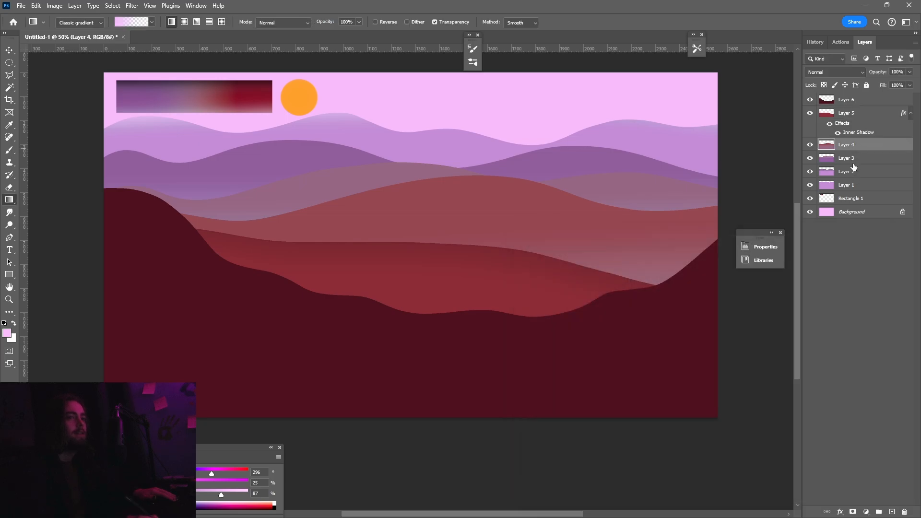
left_click(840, 512)
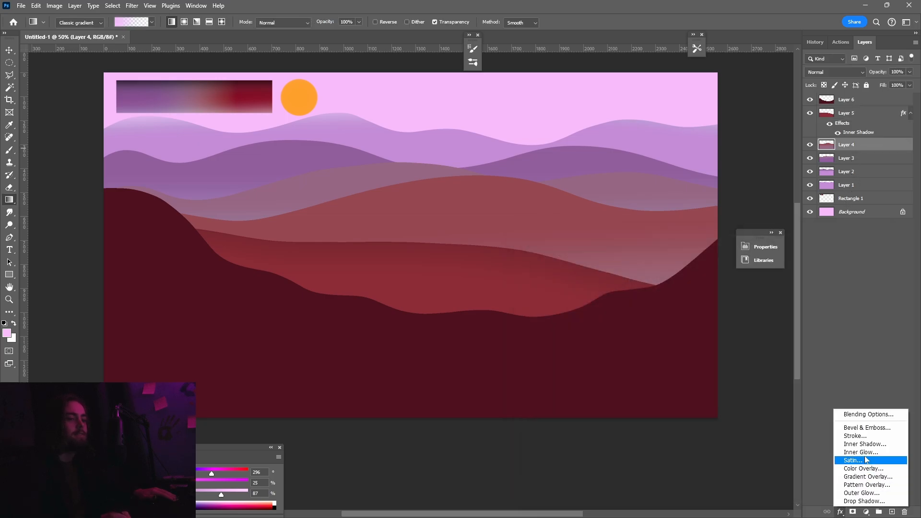
left_click(866, 445)
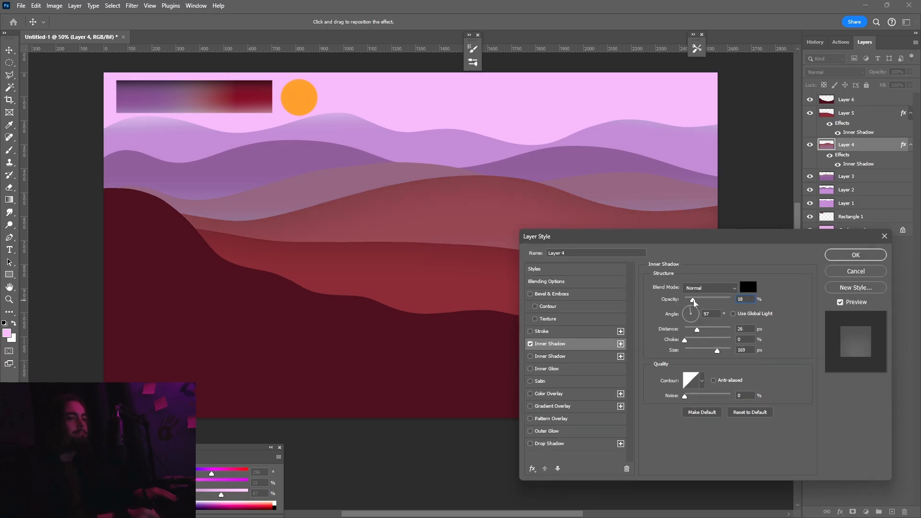
left_click(853, 256)
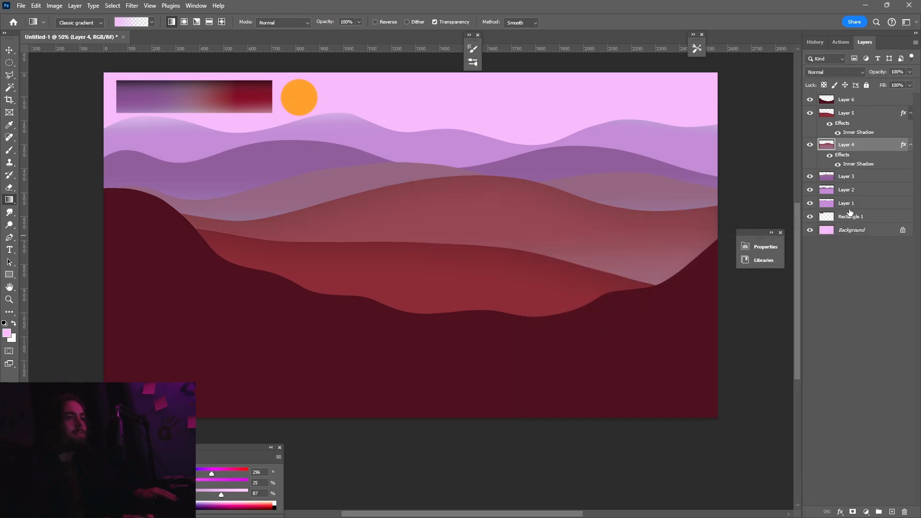
- Add a black Inner Shadow effect to the Layer 3 hill with 11% opacity
left_click(849, 185)
left_click(840, 511)
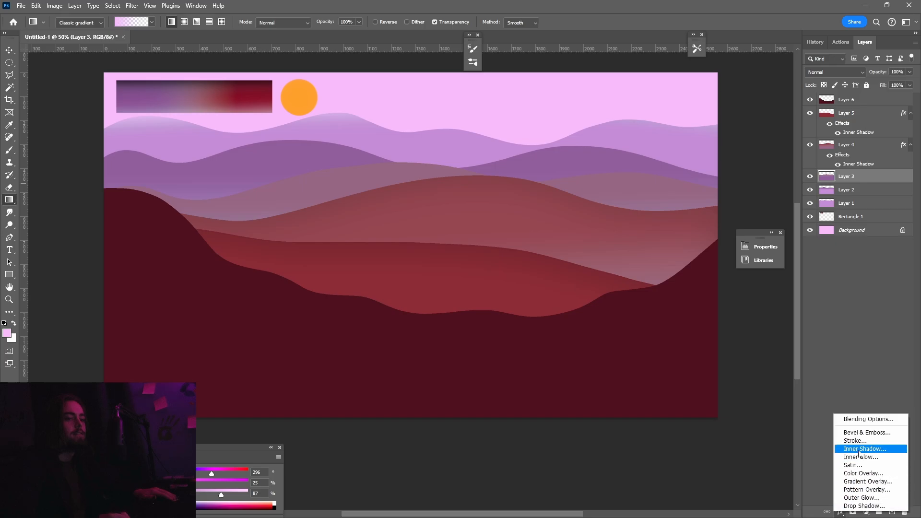
left_click(861, 449)
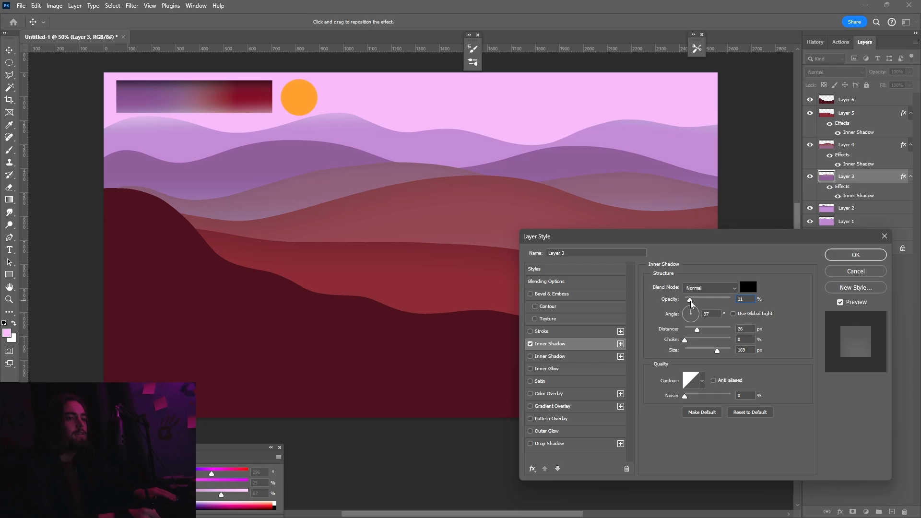
left_click(849, 254)
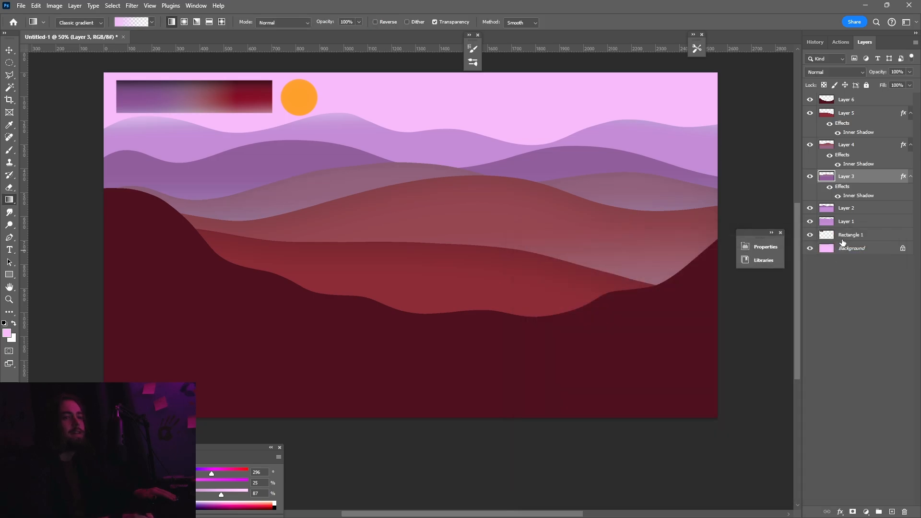
- Add a black Inner Shadow effect to the Layer 2 hill with 11% opacity
left_click(848, 214)
left_click(841, 511)
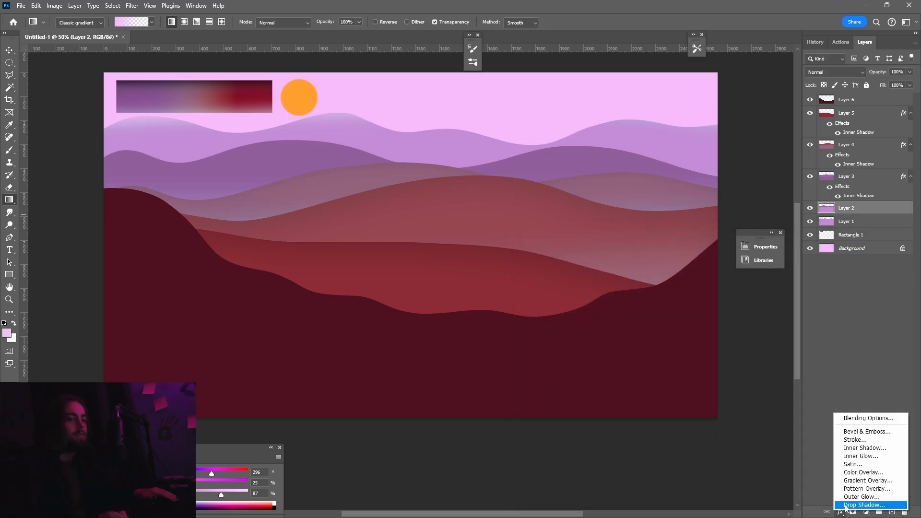
left_click(862, 449)
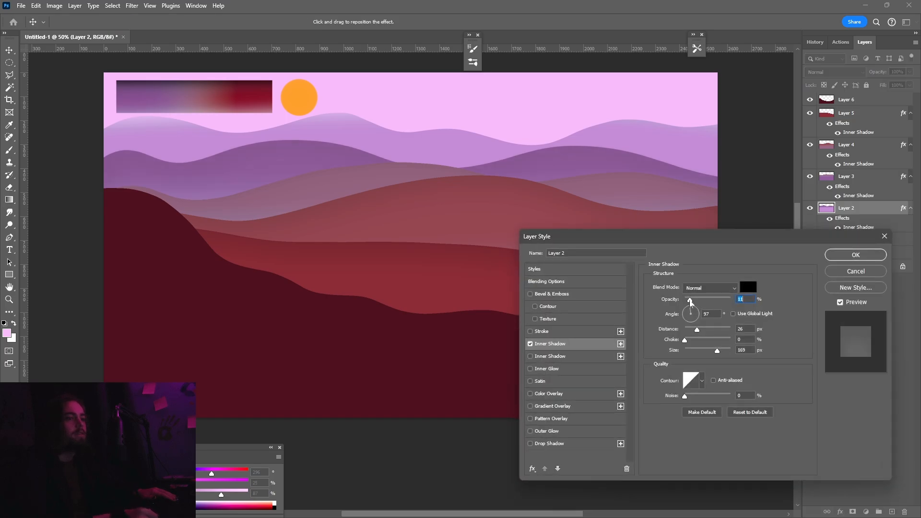
left_click(847, 255)
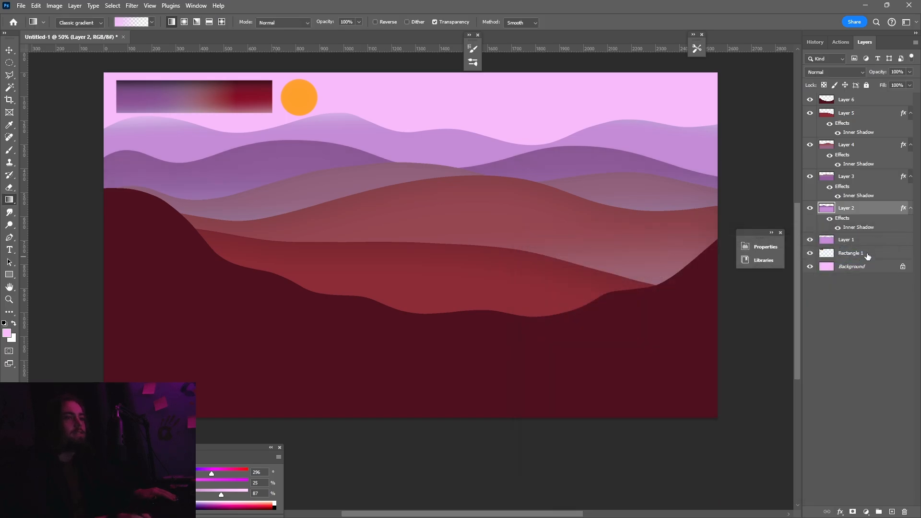
- Add a black Inner Shadow effect to the Layer 1 hill with 1% opacity
left_click(852, 241)
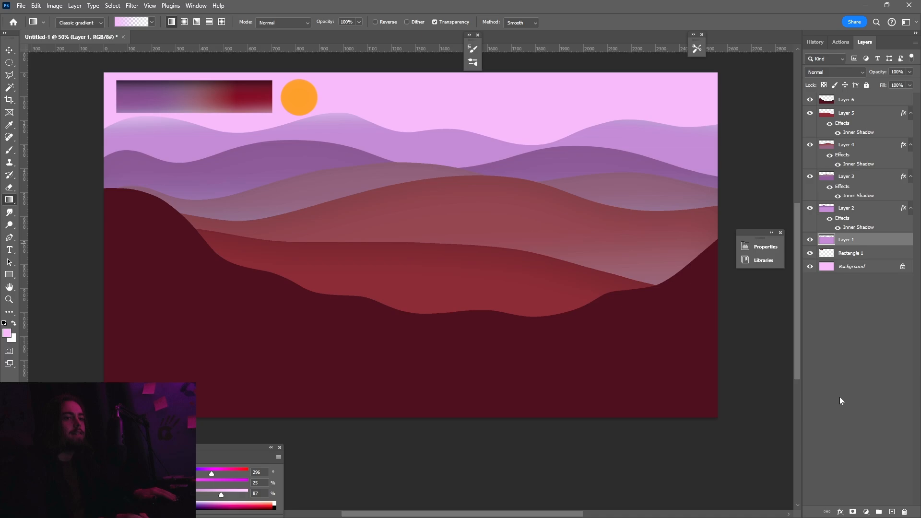
left_click(841, 513)
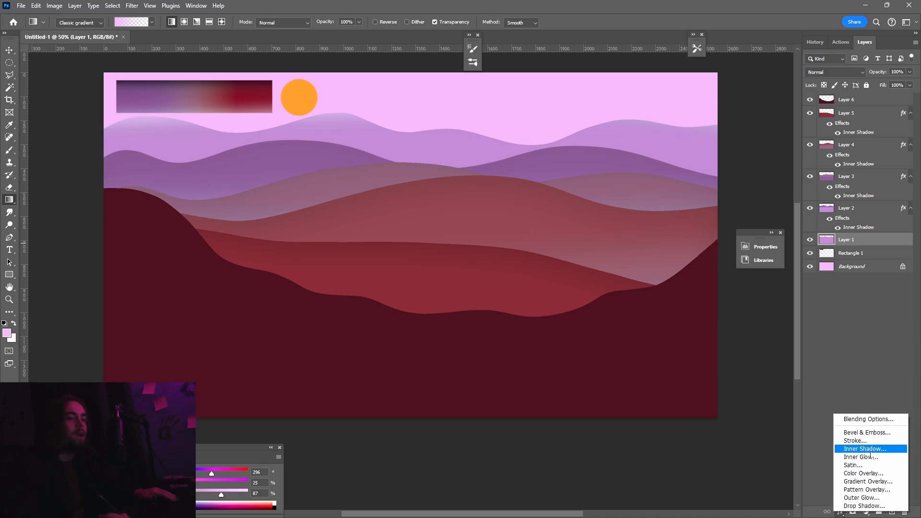
left_click(871, 450)
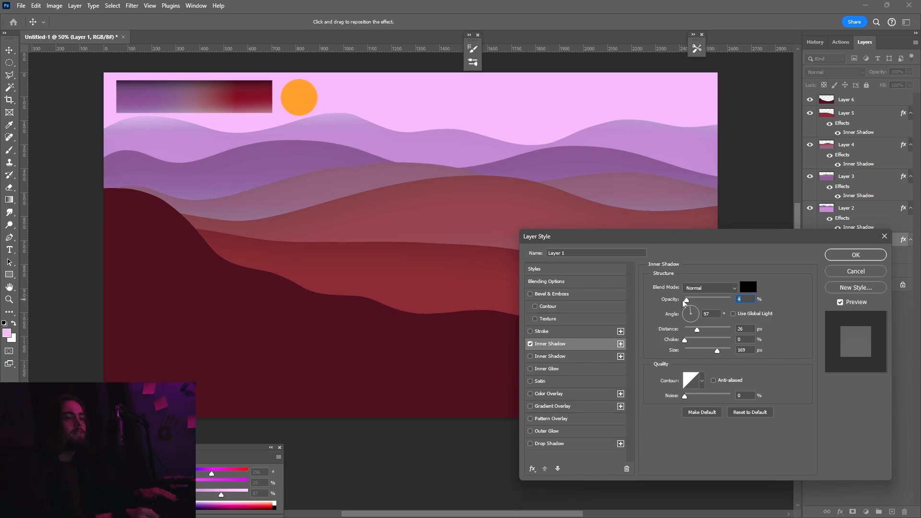
left_click_drag(686, 302, 685, 302)
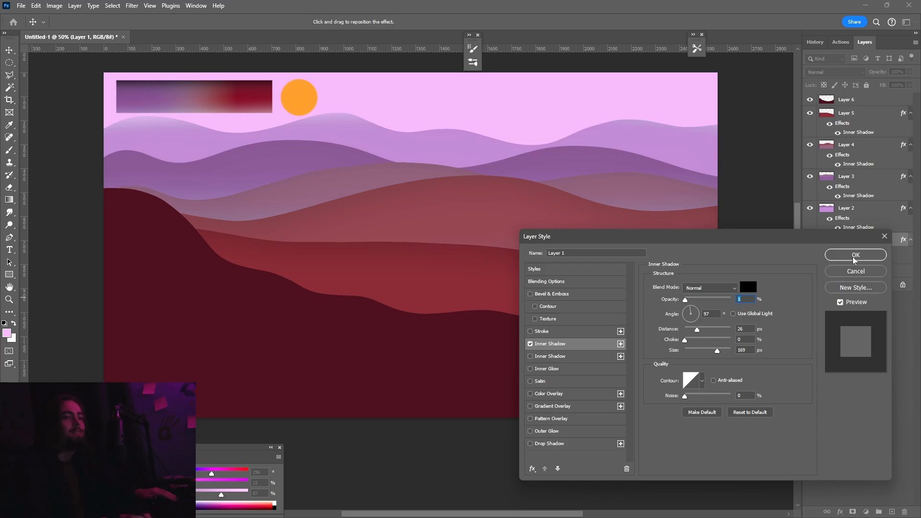
left_click(856, 256)
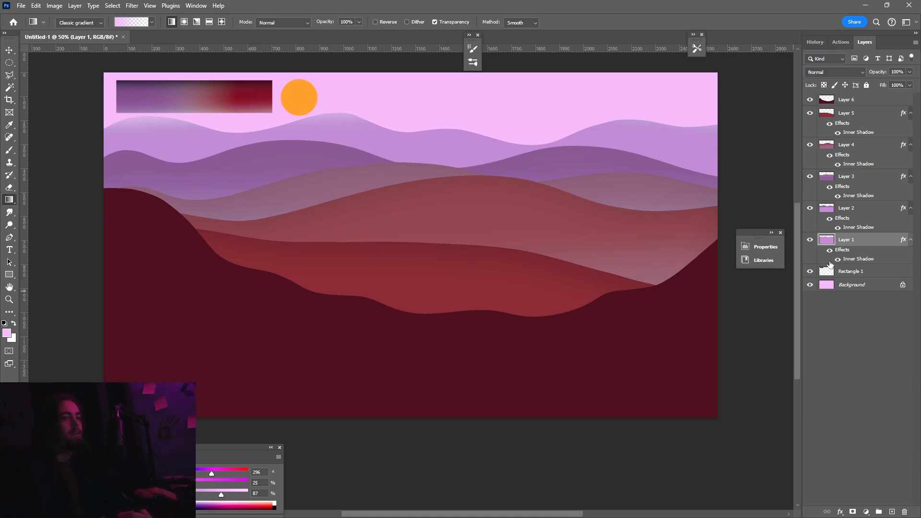
- Sample the dark maroon of the Layer 6 foreground hill and refill the hill with it using the Paint Bucket
left_click(844, 100)
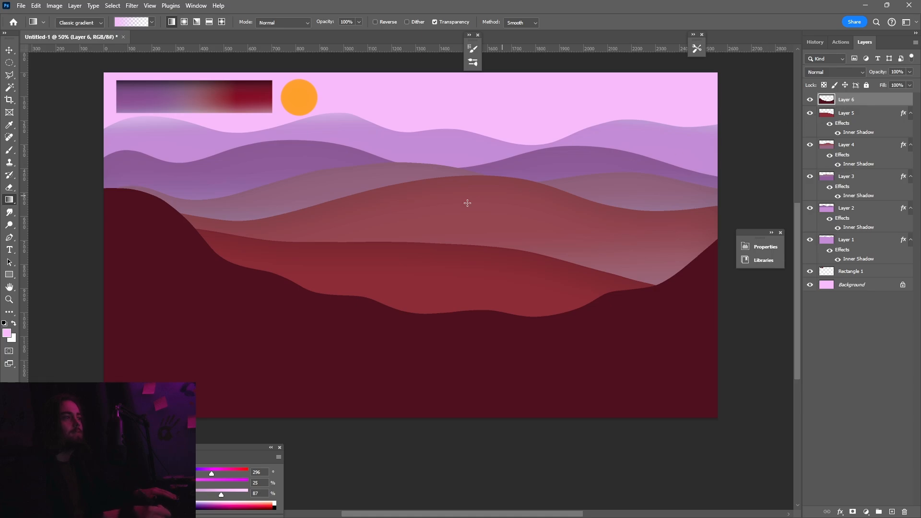
left_click(10, 124)
left_click(175, 253)
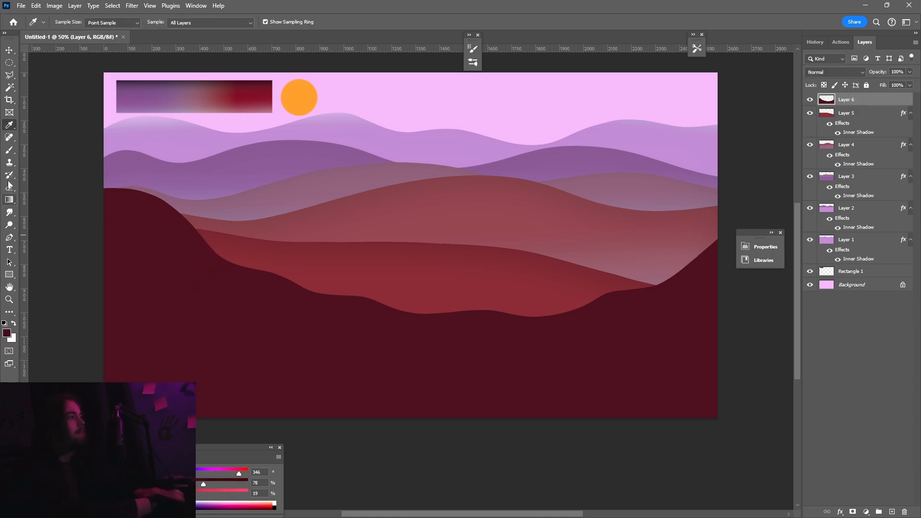
right_click(6, 204)
left_click(34, 205)
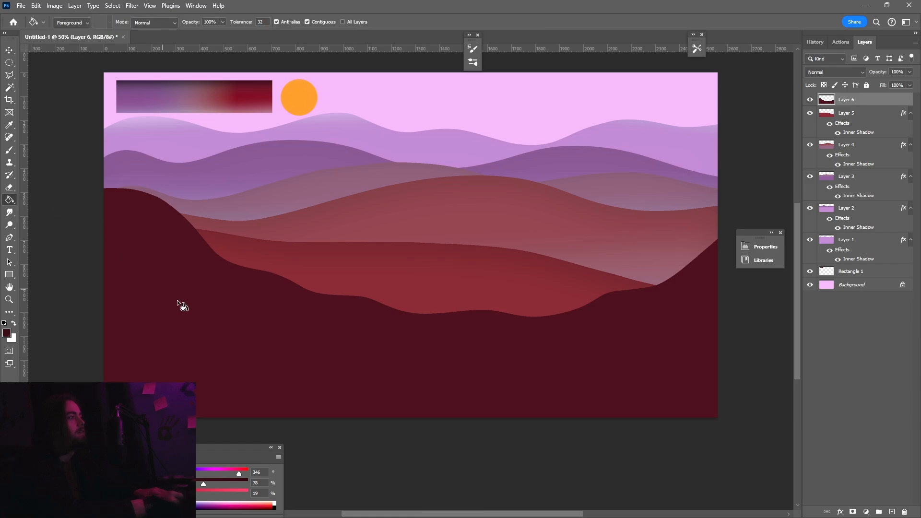
left_click(203, 330)
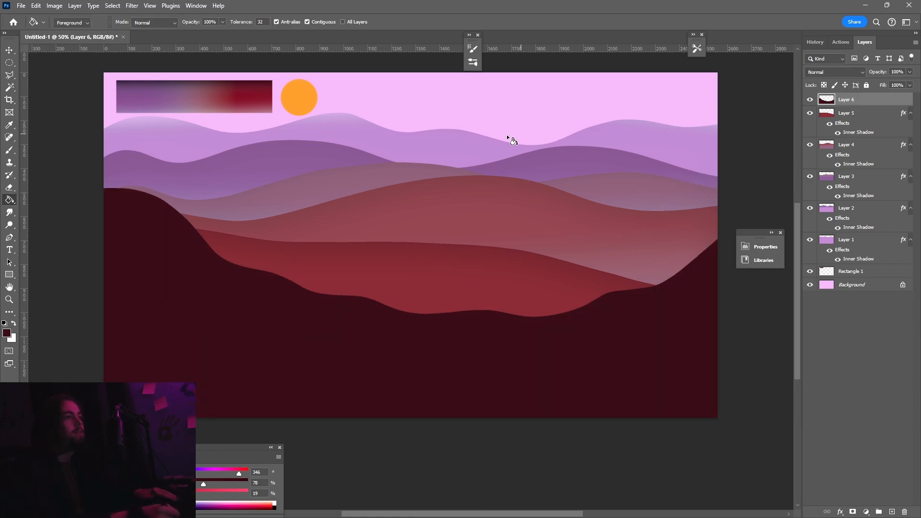
- Select Layer 5 and sample the orange of the reference circle as the foreground colour
left_click(854, 123)
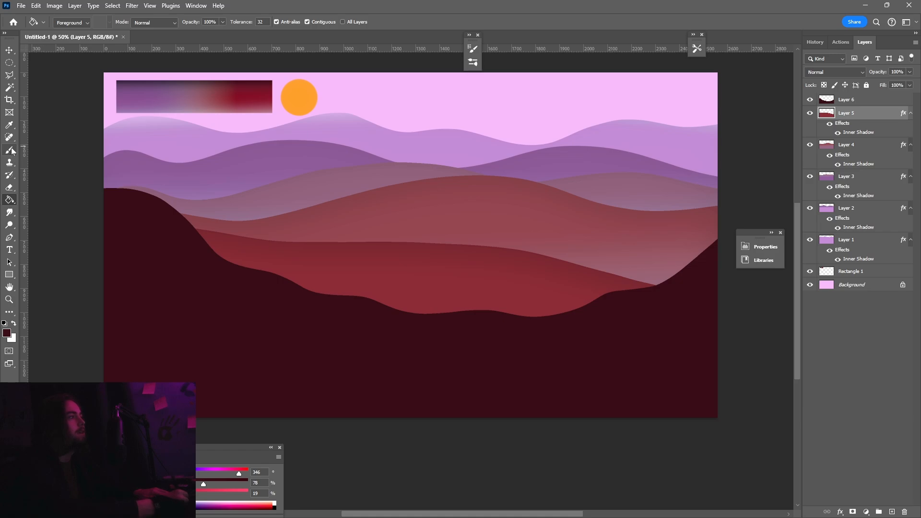
left_click(9, 125)
left_click(306, 94)
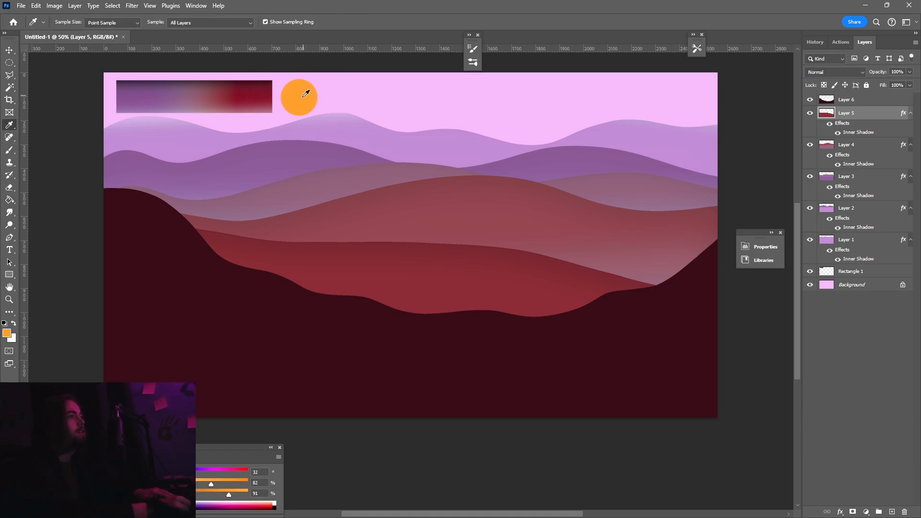
- Make a perfectly circular Elliptical Marquee selection for the sun over the distant hills, overlapping the lower edge of the colour swatch
left_click(13, 61)
right_click(13, 62)
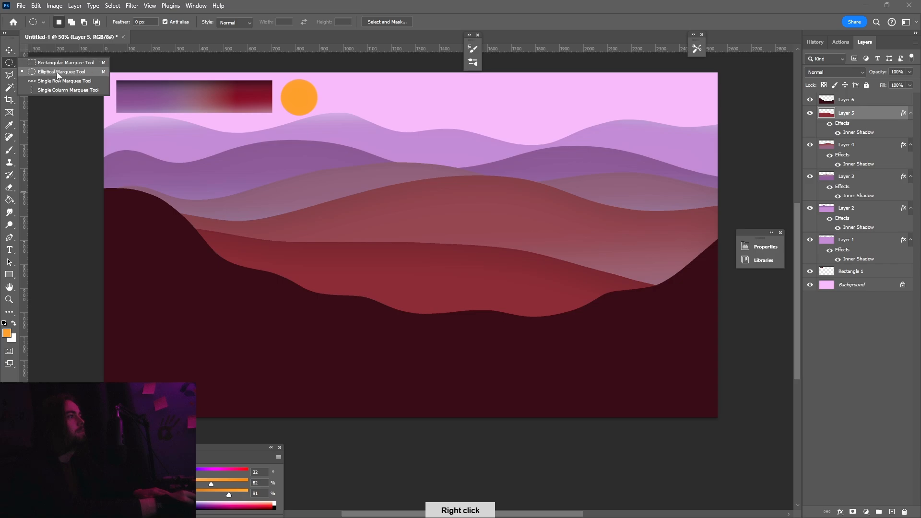
left_click(56, 72)
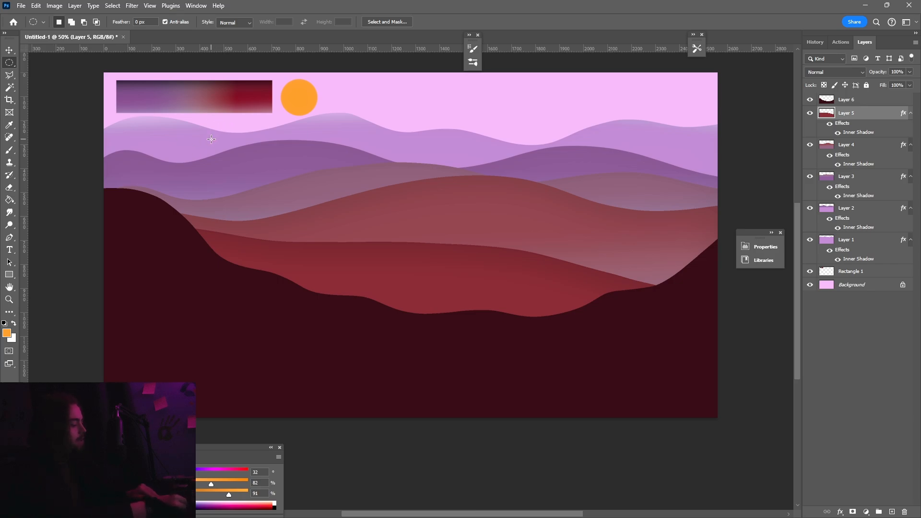
key("shift")
left_click_drag(209, 102, 302, 184)
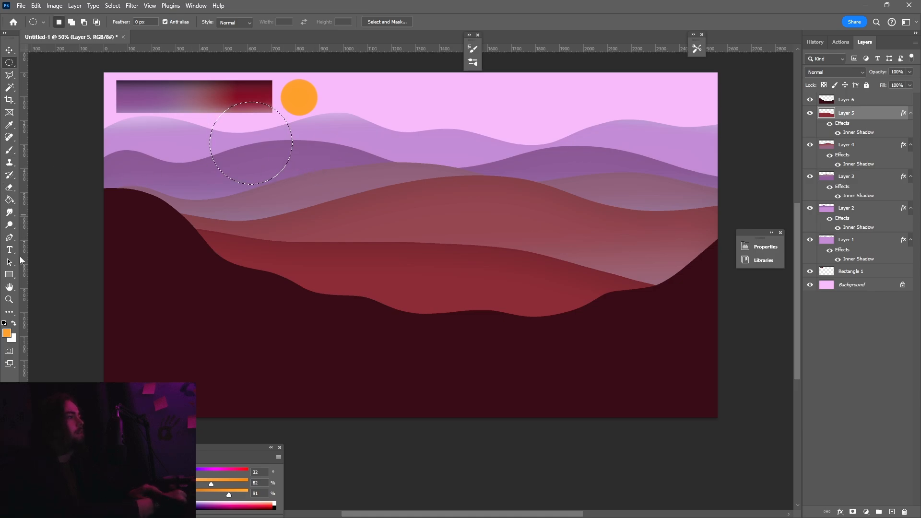
- Change the Gradient tool's starting colour stop to the orange foreground colour, keeping the fade to transparent
right_click(11, 201)
left_click(38, 199)
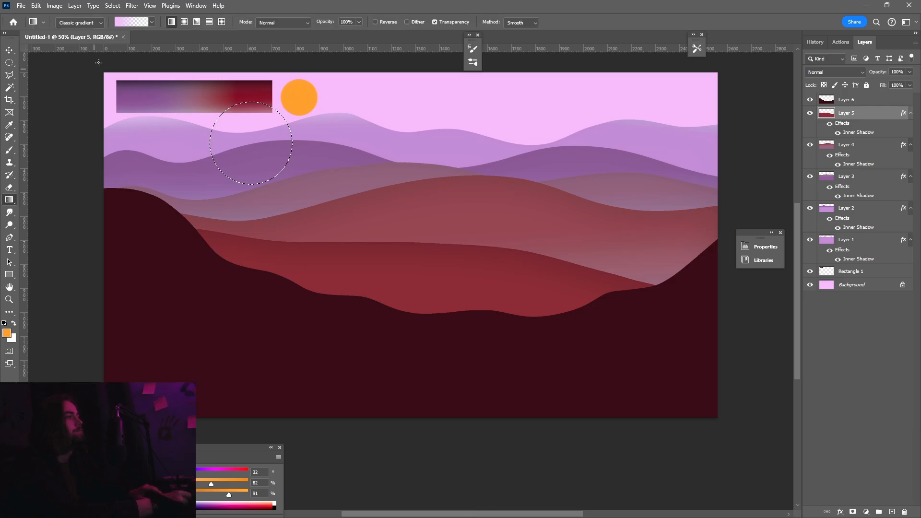
left_click(128, 23)
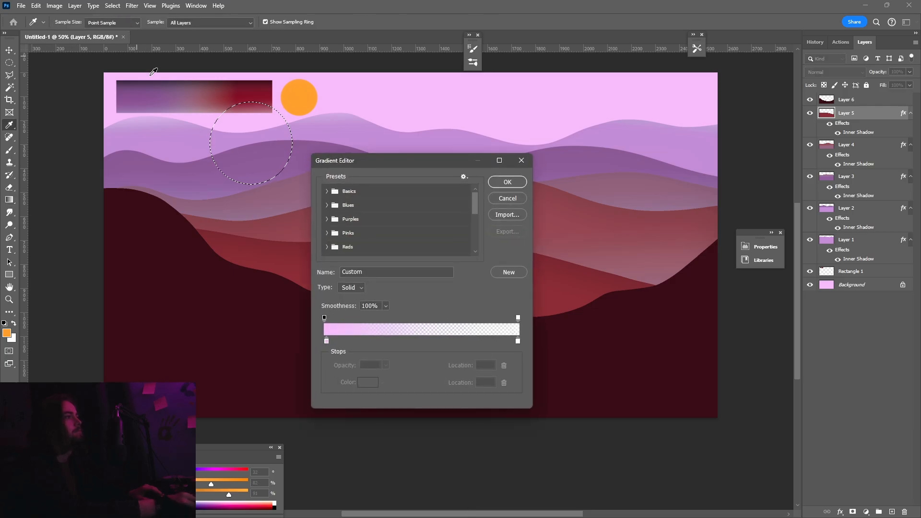
left_click(326, 341)
left_click(368, 383)
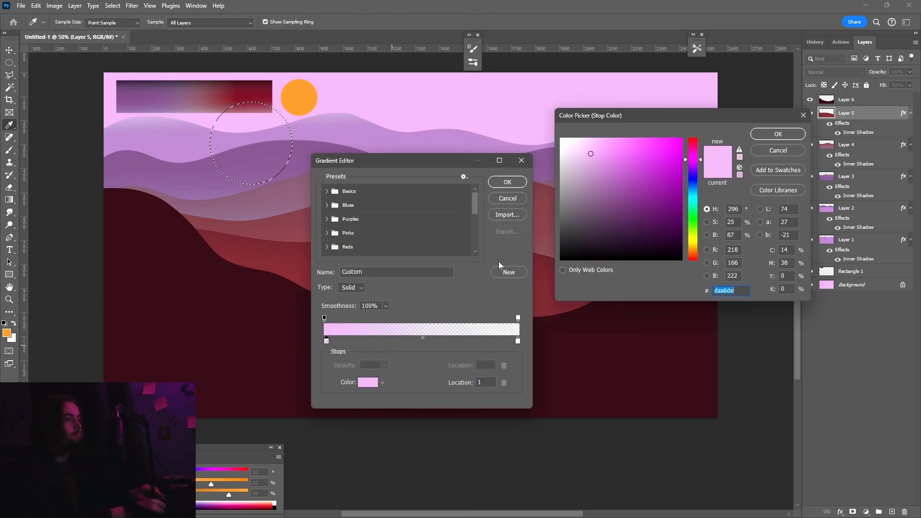
left_click(7, 331)
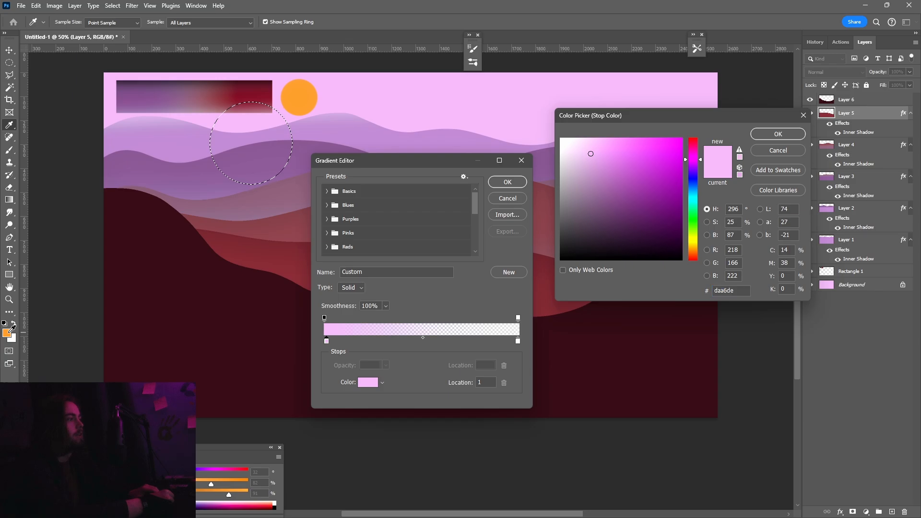
left_click(778, 134)
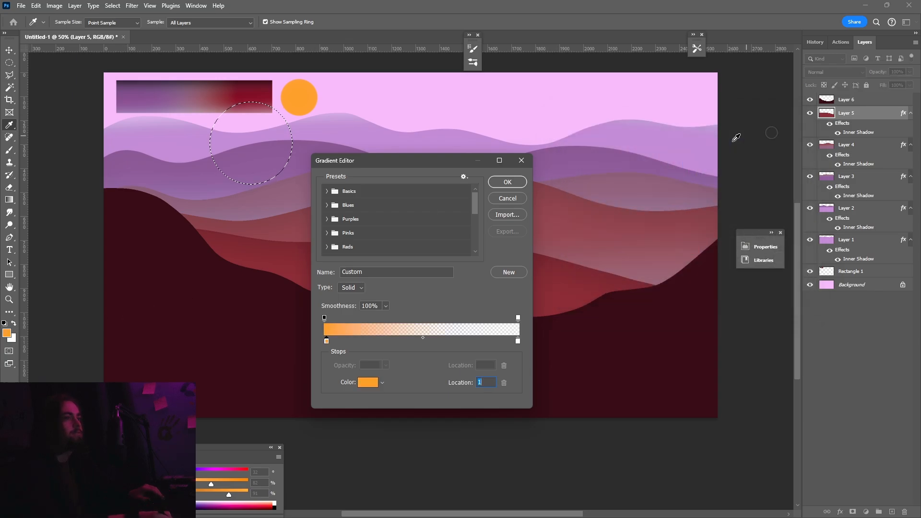
left_click(506, 183)
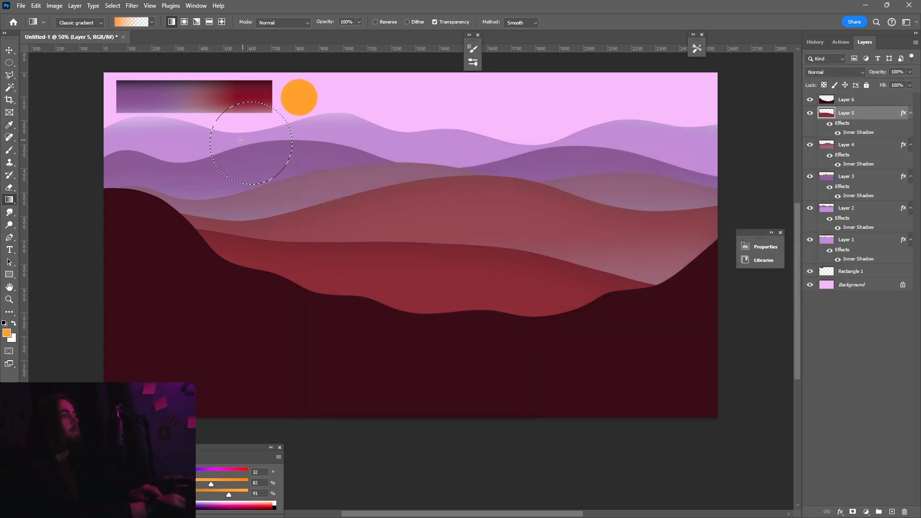
- Try to shade the circular selection with orange gradients from its edges inward on Layer 5, and deselect
mouse_move(247, 145)
left_mouse_down()
mouse_move(201, 132)
mouse_move(249, 145)
left_mouse_up()
left_click_drag(274, 103, 253, 126)
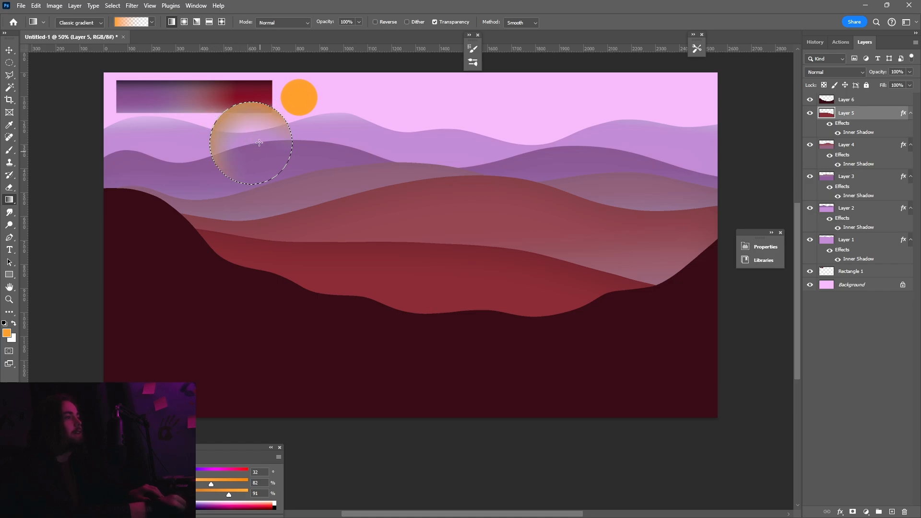
left_click_drag(221, 156, 222, 156)
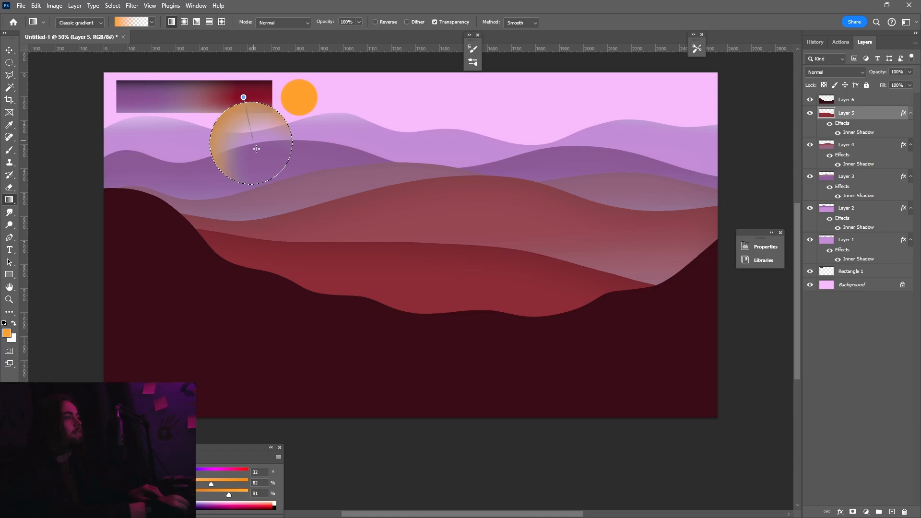
left_click_drag(260, 140, 260, 140)
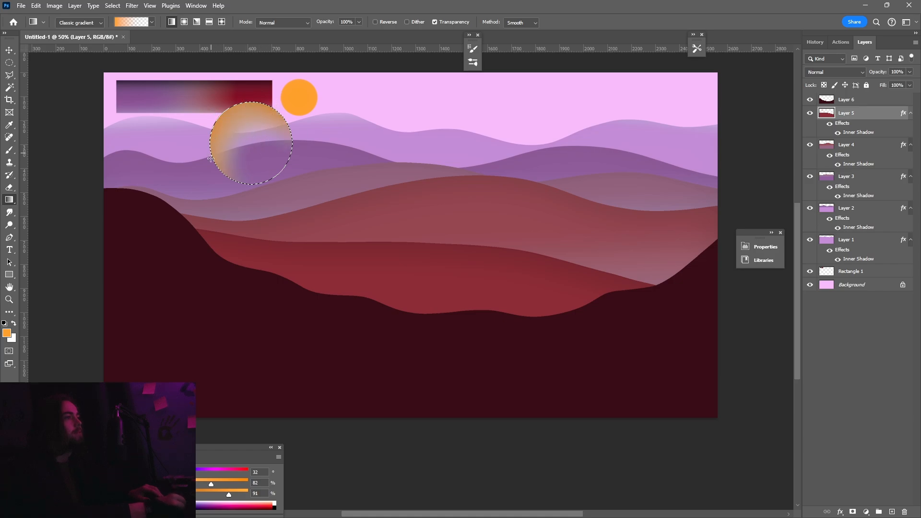
left_click_drag(212, 113, 223, 126)
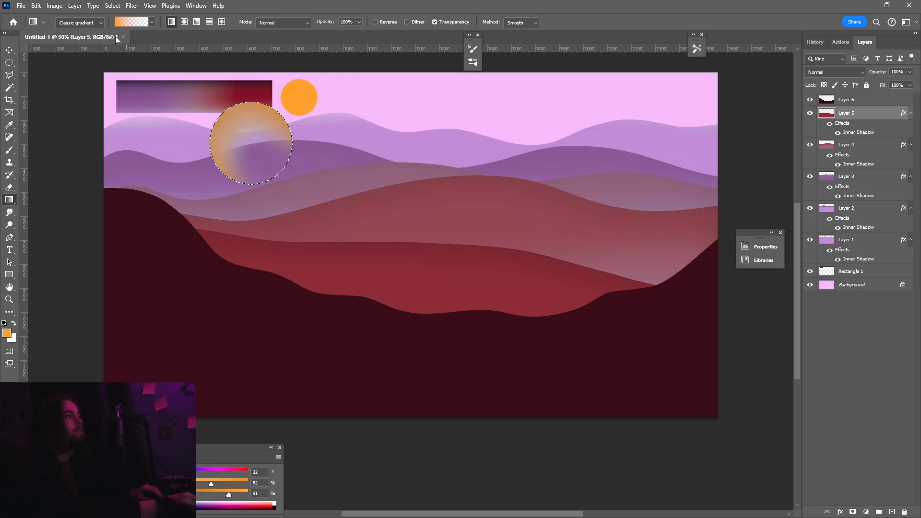
left_click(111, 6)
left_click(133, 28)
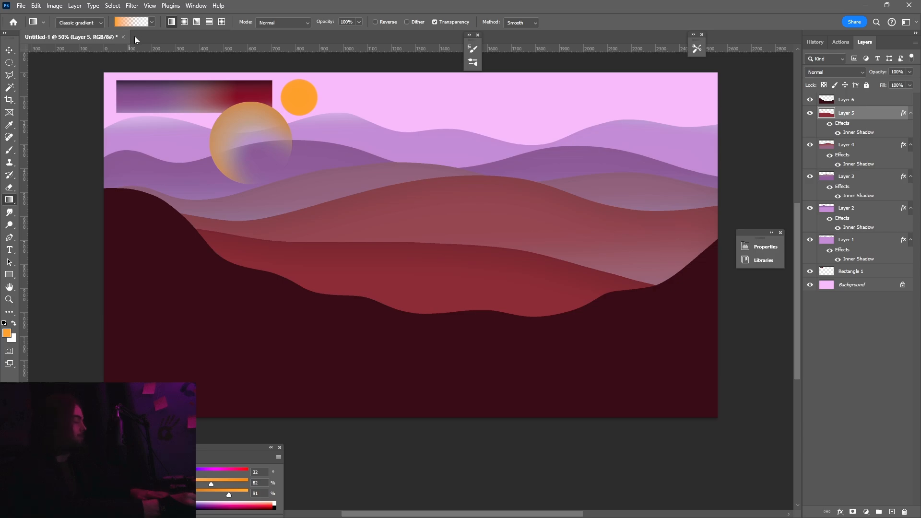
- Undo the deselection and all orange gradients on Layer 5, back to the empty circular selection
key("ctrl+z")
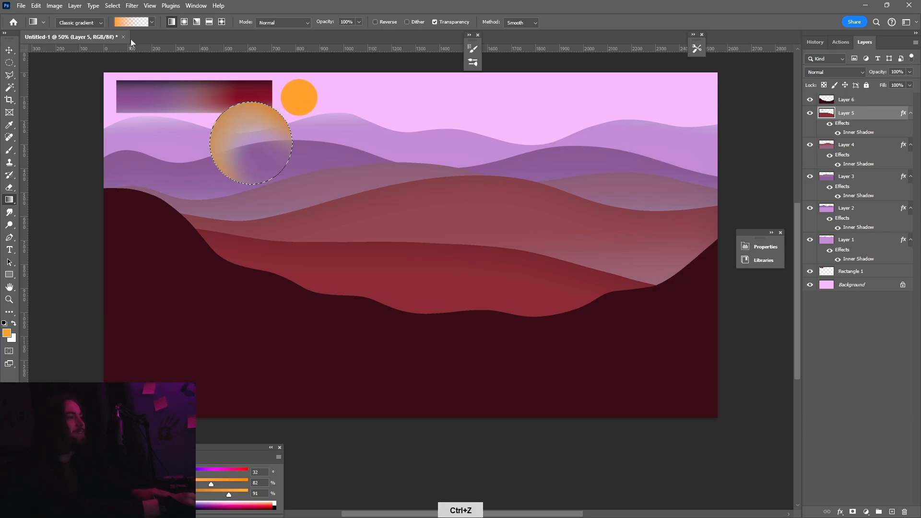
key("ctrl+z")
key("ctrl+z")
key("ctrl+z")
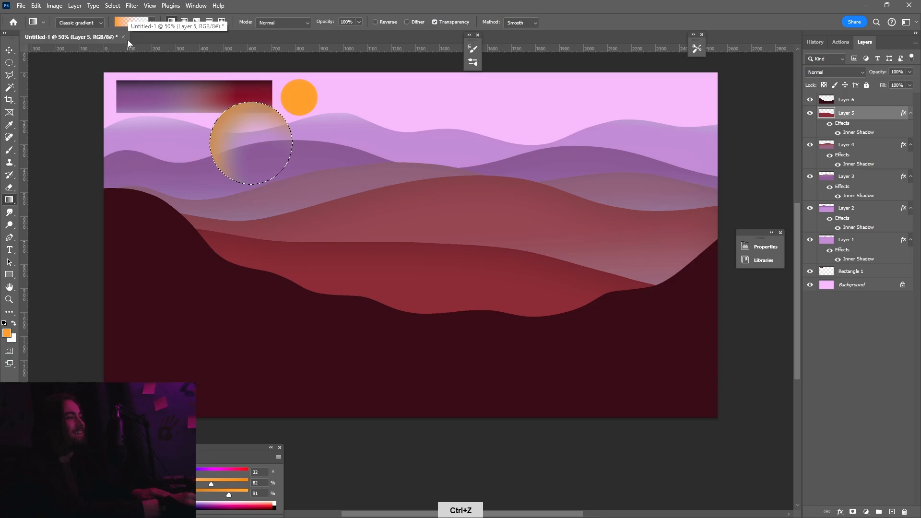
key("ctrl+z")
key("ctrl+z")
key("ctrl+z")
key("ctrl+z")
key("ctrl+z")
key("ctrl+z")
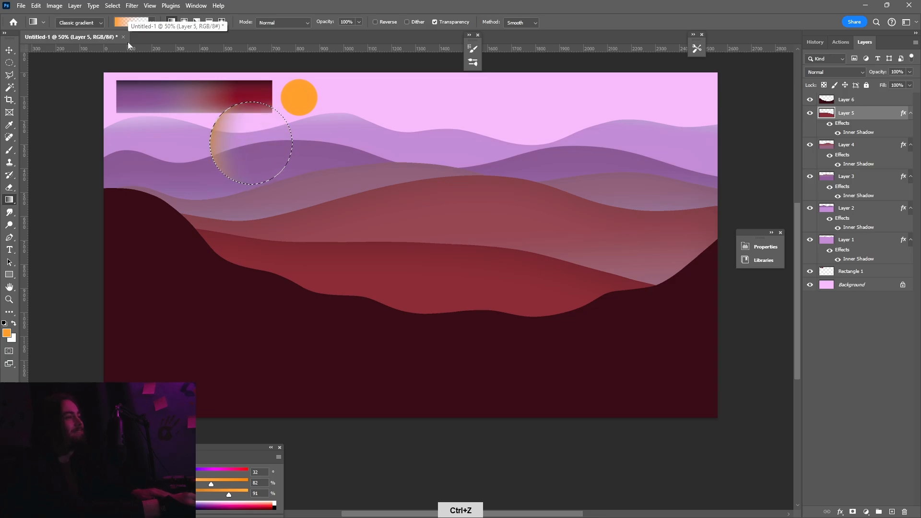
- Create a new blank layer above Layer 5 for the sun, in Normal mode at 100% opacity
left_click(75, 6)
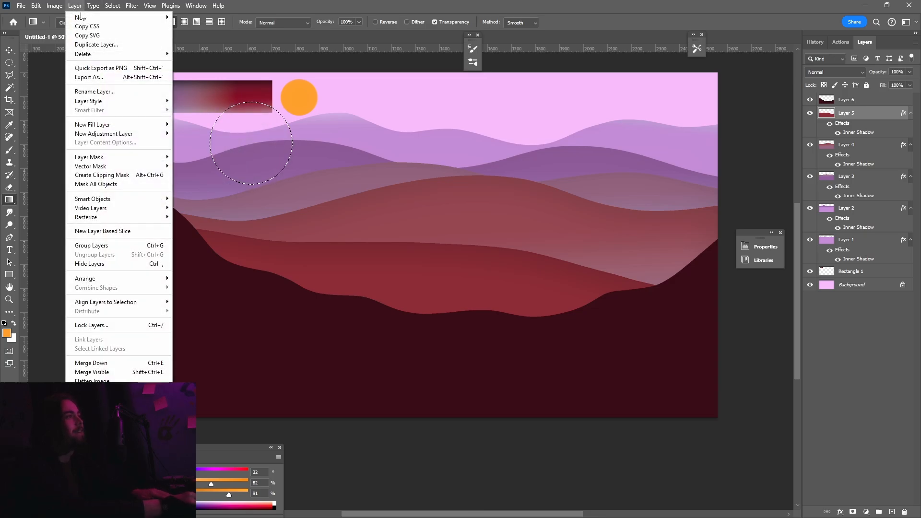
mouse_move(101, 18)
left_click(188, 18)
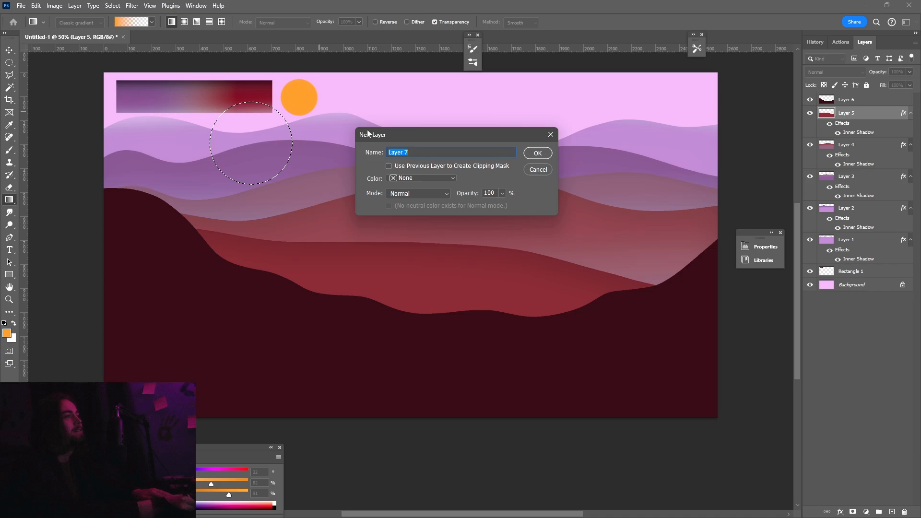
left_click(536, 152)
- Shade the circular selection on the new layer with orange-to-transparent gradients from several edges toward its centre, and deselect
left_click_drag(218, 91, 258, 147)
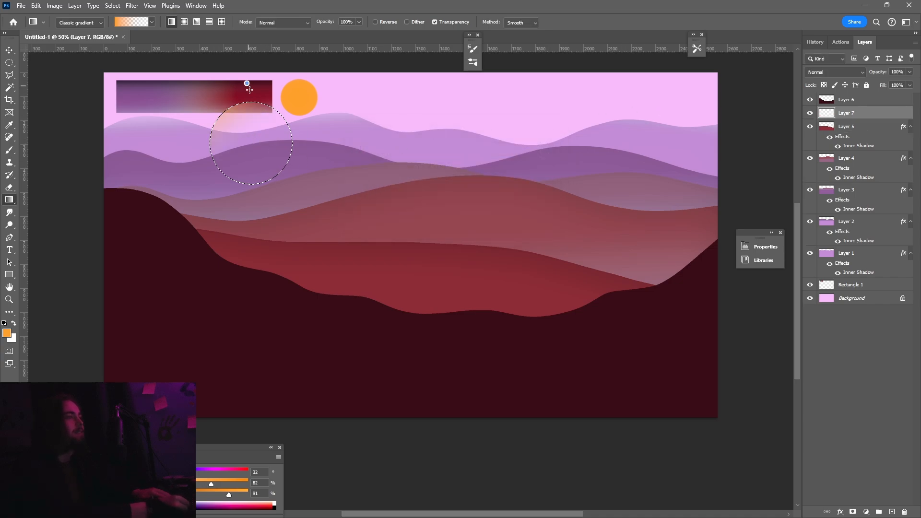
left_click_drag(248, 86, 255, 140)
left_click_drag(285, 93, 274, 143)
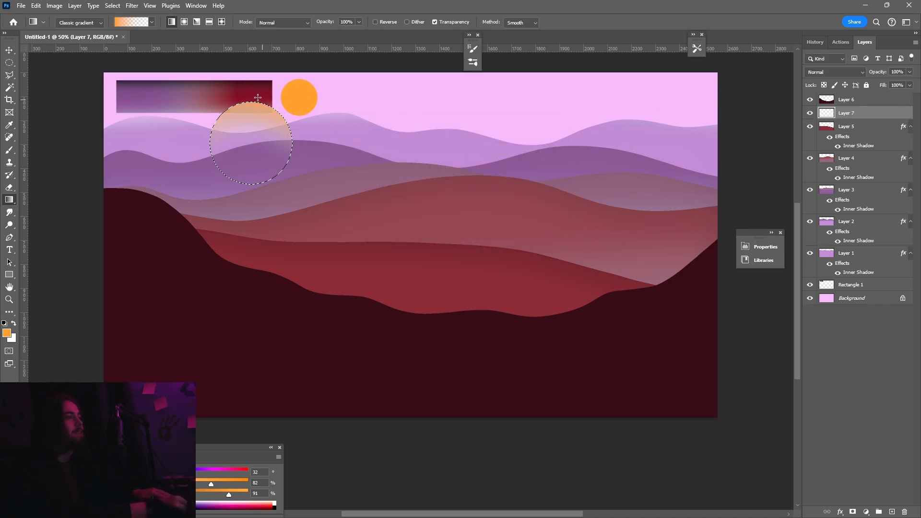
left_click_drag(209, 166, 253, 144)
left_click_drag(206, 116, 254, 148)
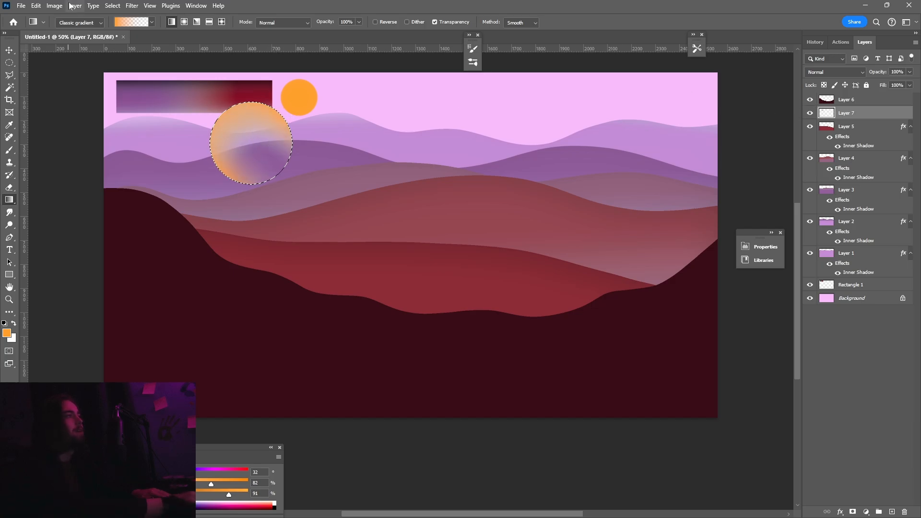
left_click(113, 6)
left_click(126, 27)
- Move the sun layer directly beneath Layer 1 and shift the sun up and left so it rises behind the farthest hill
left_click_drag(847, 127, 847, 279)
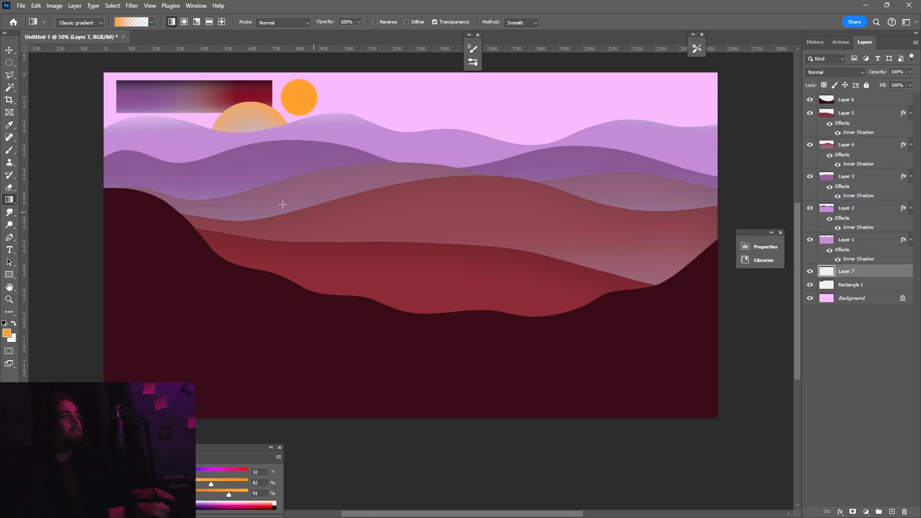
left_click(9, 50)
left_click_drag(247, 116, 238, 106)
key("ctrl+t")
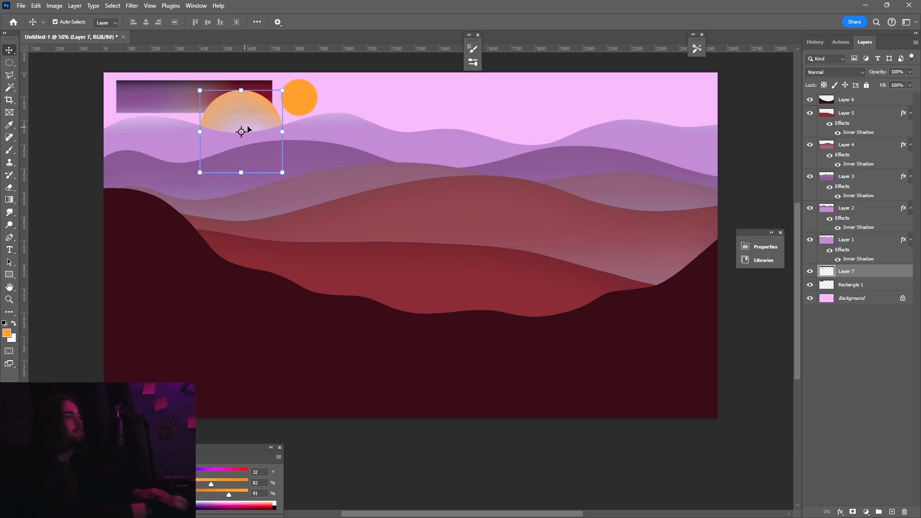
left_click(305, 131)
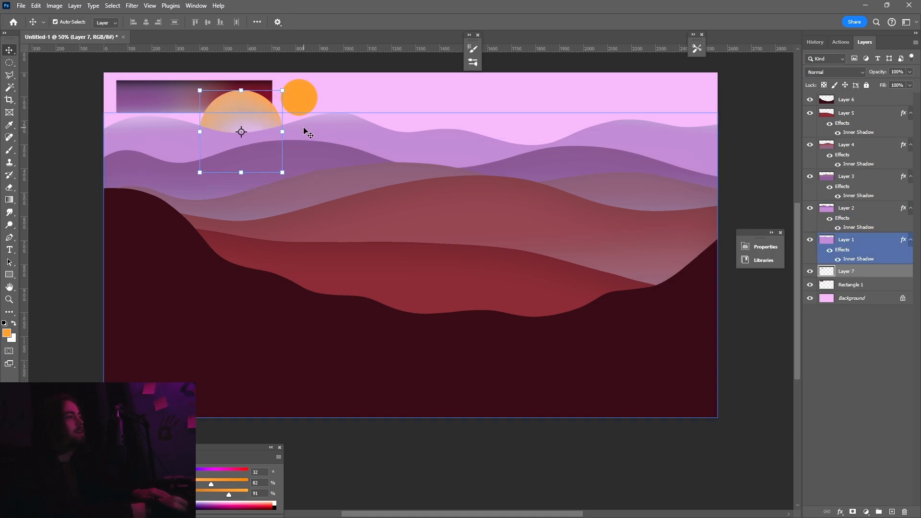
left_click_drag(270, 110, 243, 109)
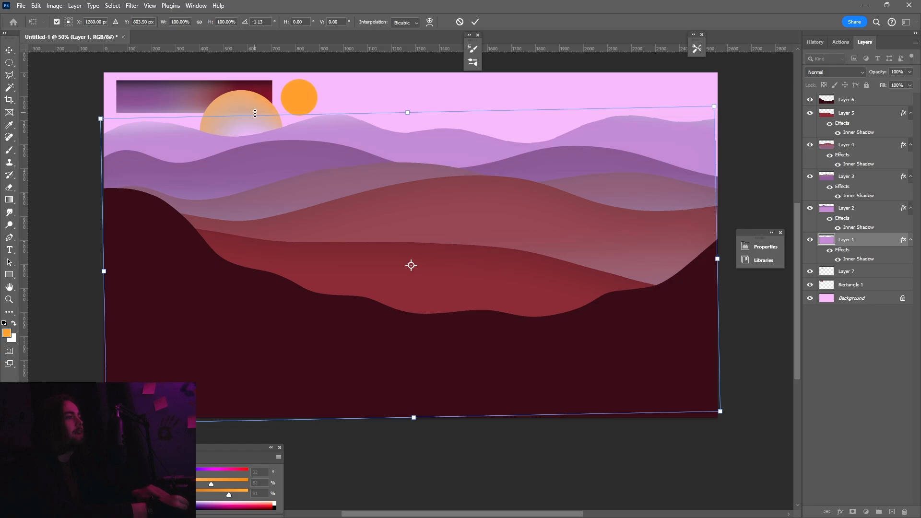
key("ctrl+z")
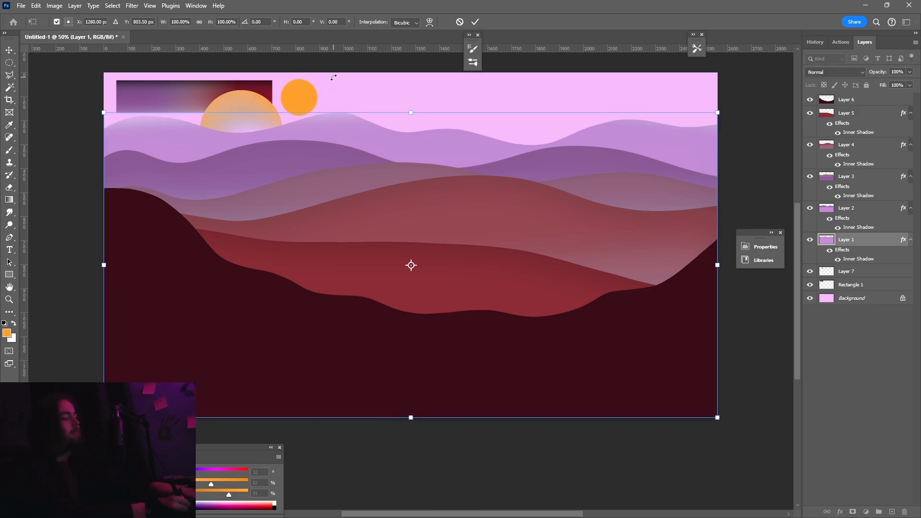
key("Escape")
left_click(255, 107)
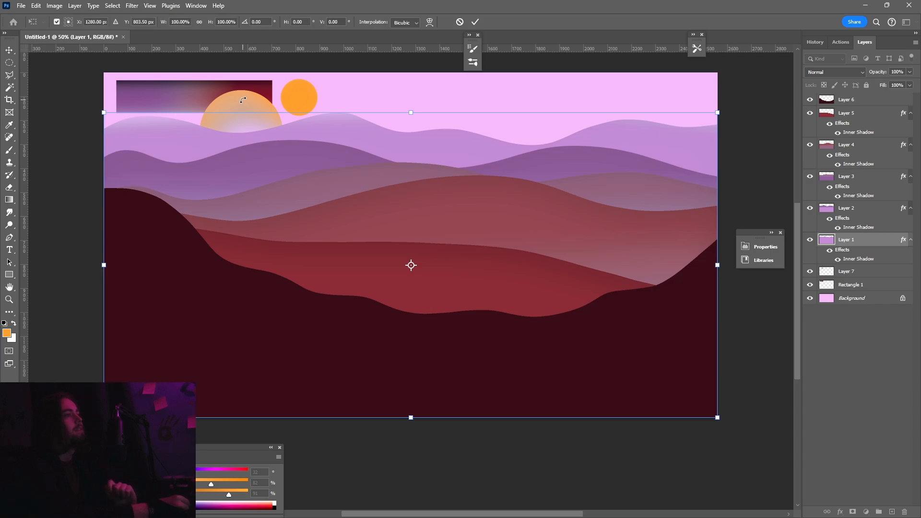
key("Escape")
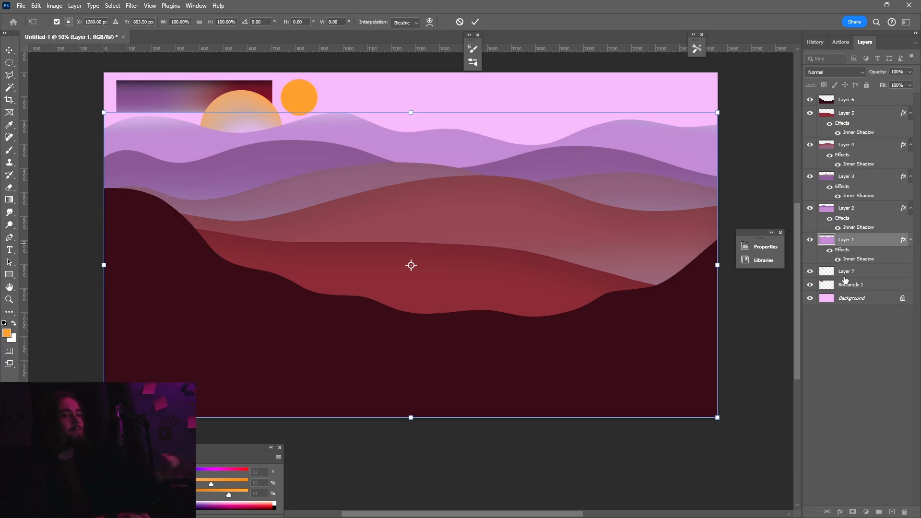
- Reposition the sun slightly lower and farther left behind the farthest lilac hill
left_click(245, 126)
left_click_drag(236, 101, 234, 103)
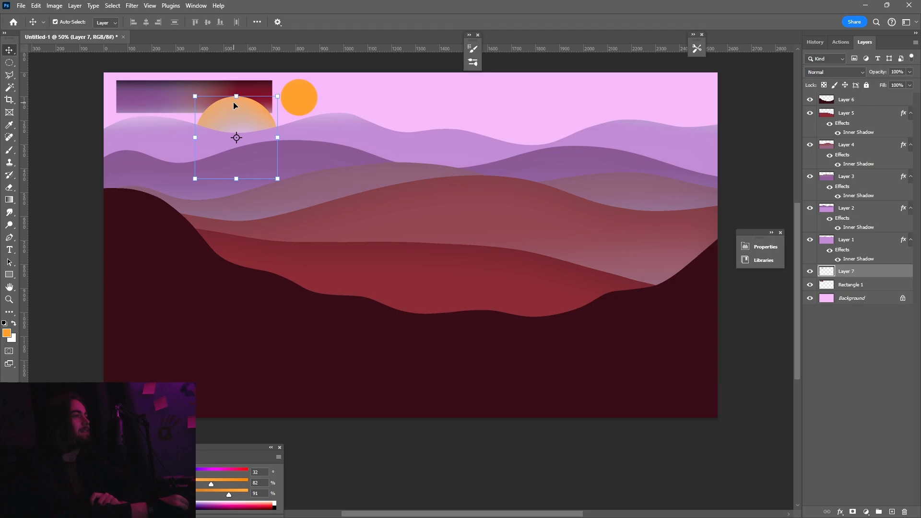
left_click(391, 97)
- Add an Outer Glow to the sun layer, coloured with the orange #e88e2a sampled from the reference circle
left_click(850, 273)
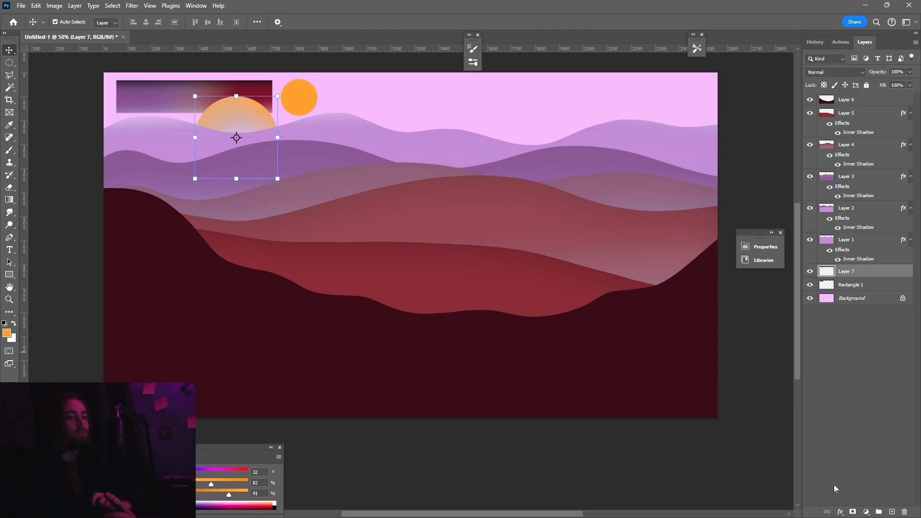
left_click(840, 512)
left_click(859, 497)
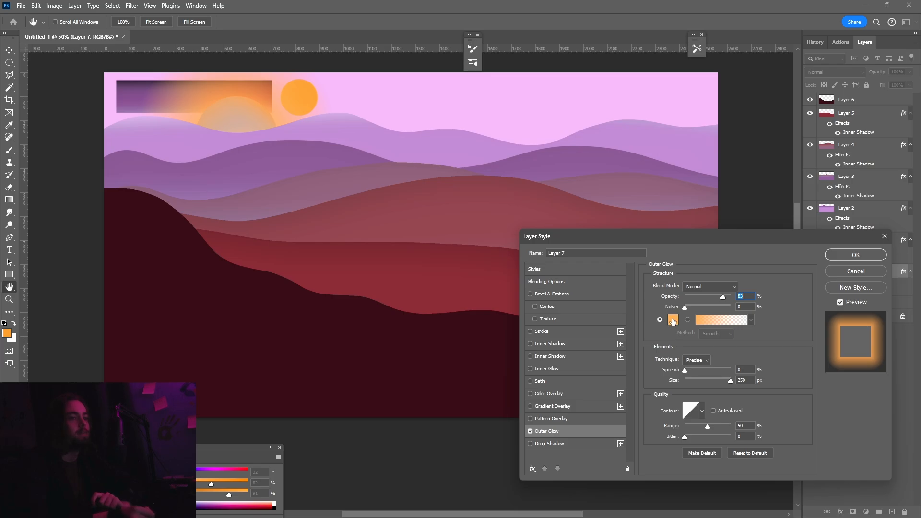
left_click(673, 319)
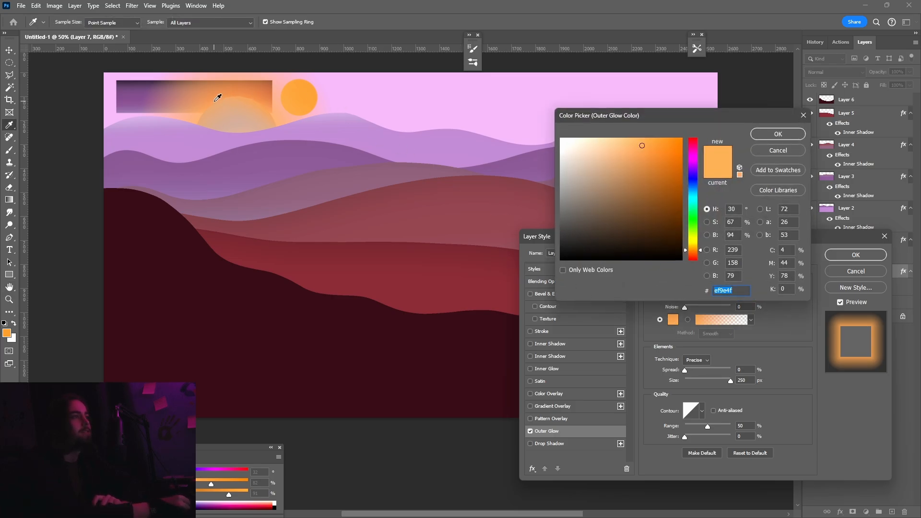
left_click(294, 95)
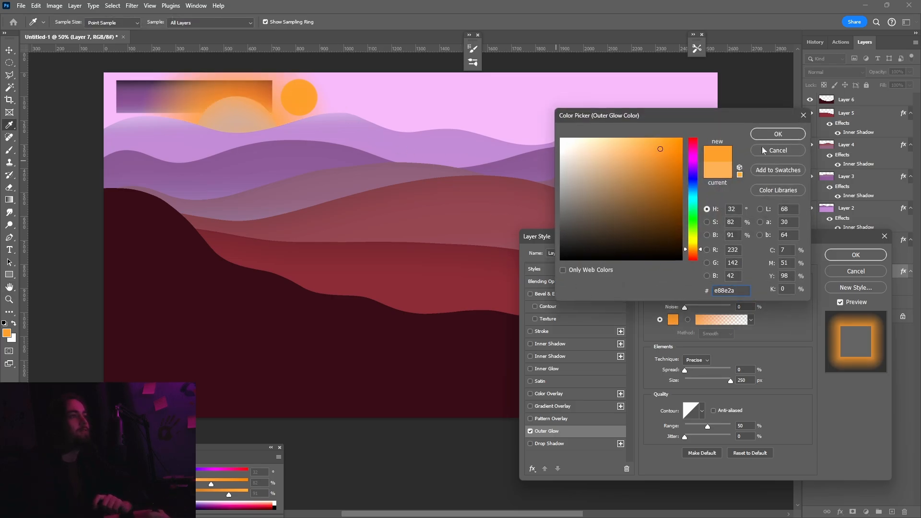
left_click(779, 133)
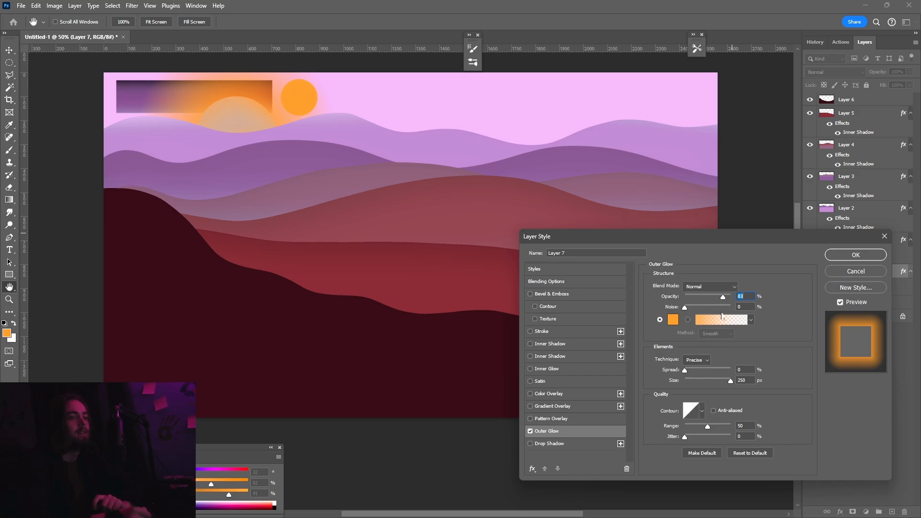
- Set the sun's outer glow to 28% opacity and 21% spread, and apply the layer style
left_click_drag(722, 297, 709, 293)
left_click_drag(813, 235, 678, 198)
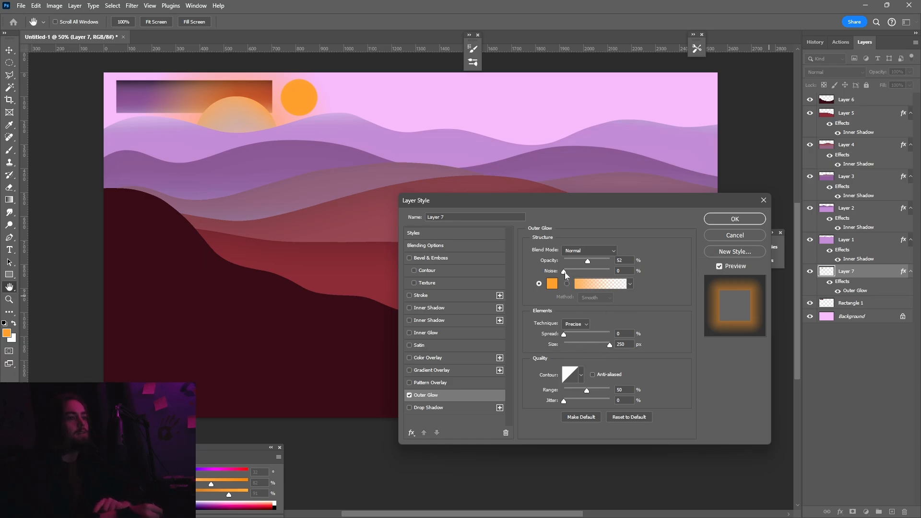
left_click(564, 336)
left_click_drag(565, 336, 575, 339)
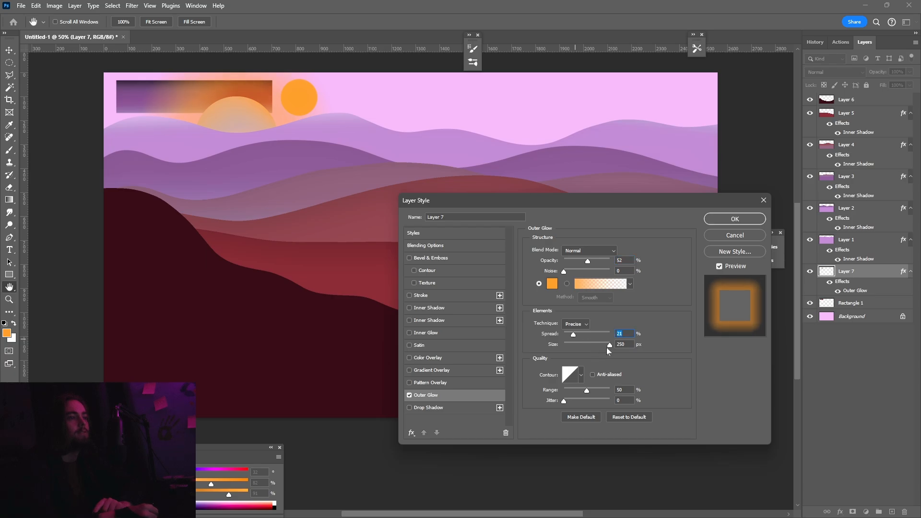
left_click_drag(588, 263, 576, 263)
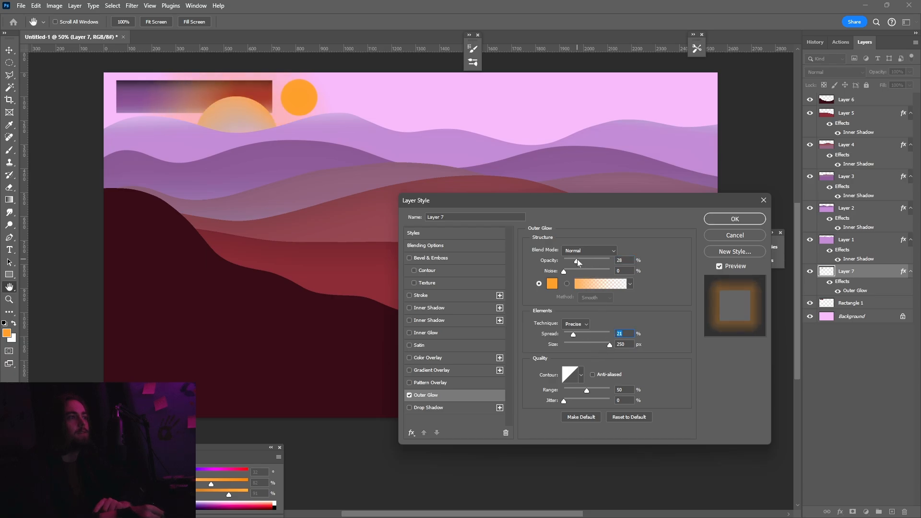
left_click(733, 223)
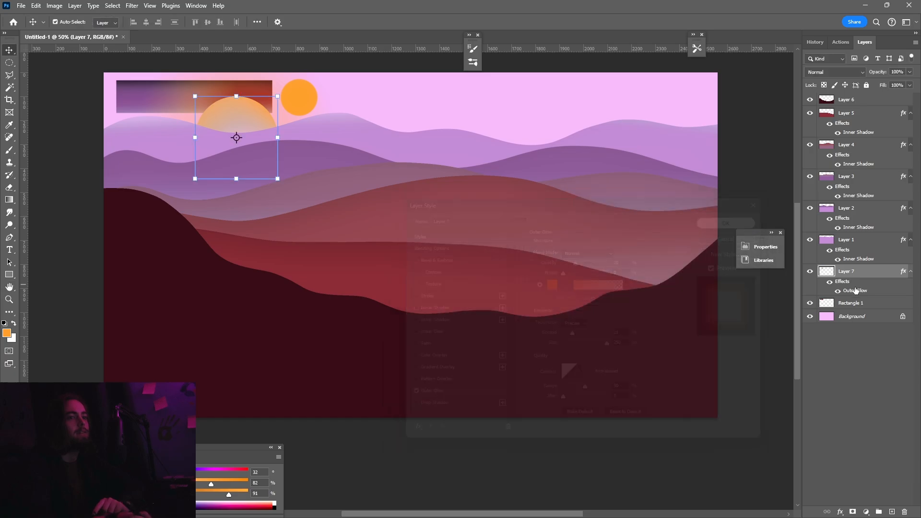
- Toggle the Rectangle 1 colour reference off and on to preview the glow, and move that layer to the top of the stack
left_click(816, 303)
left_click(811, 303)
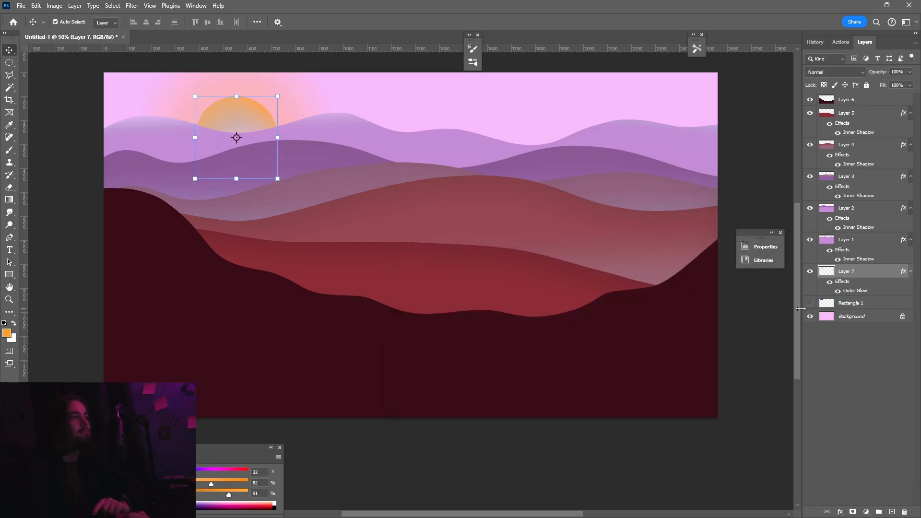
left_click(810, 305)
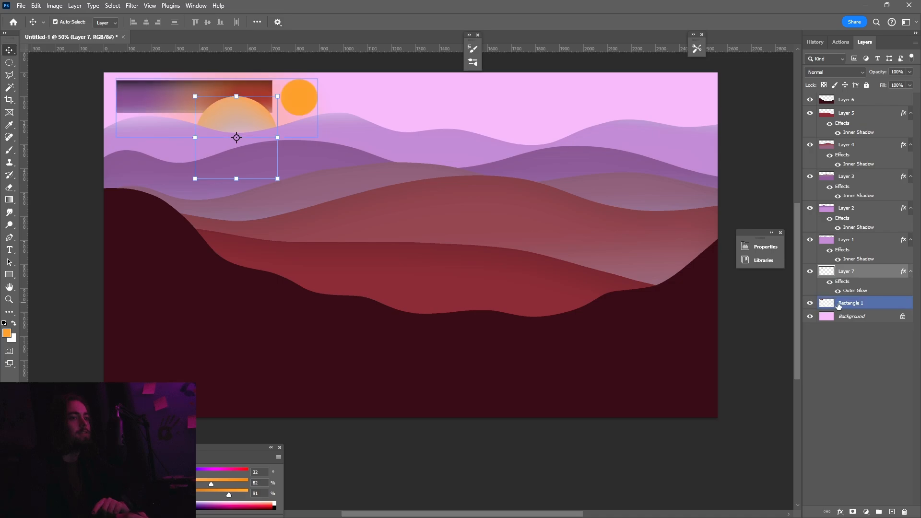
left_click(839, 305)
left_click_drag(849, 304, 879, 96)
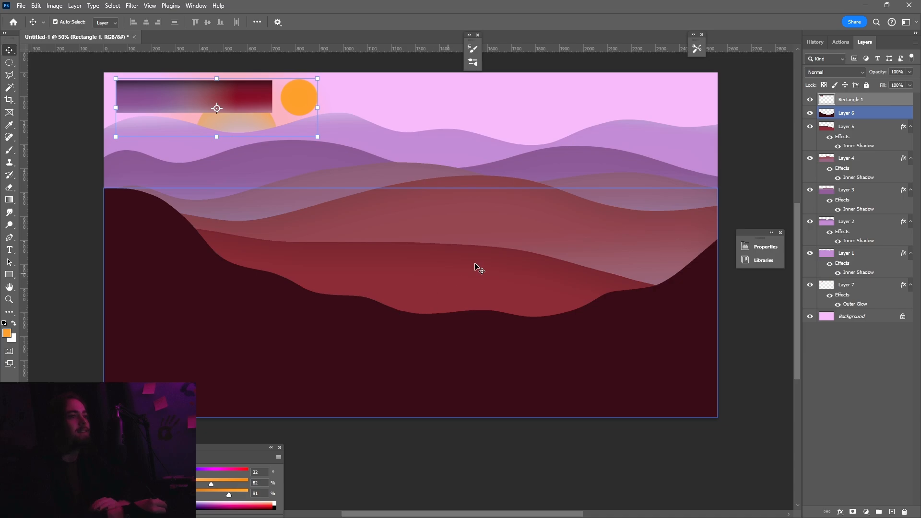
left_click(853, 115)
left_click(854, 127)
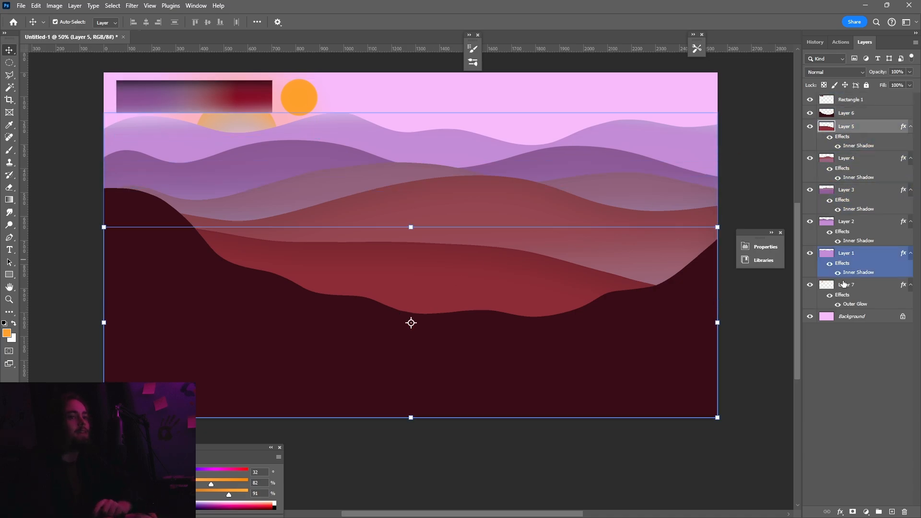
left_click(847, 321)
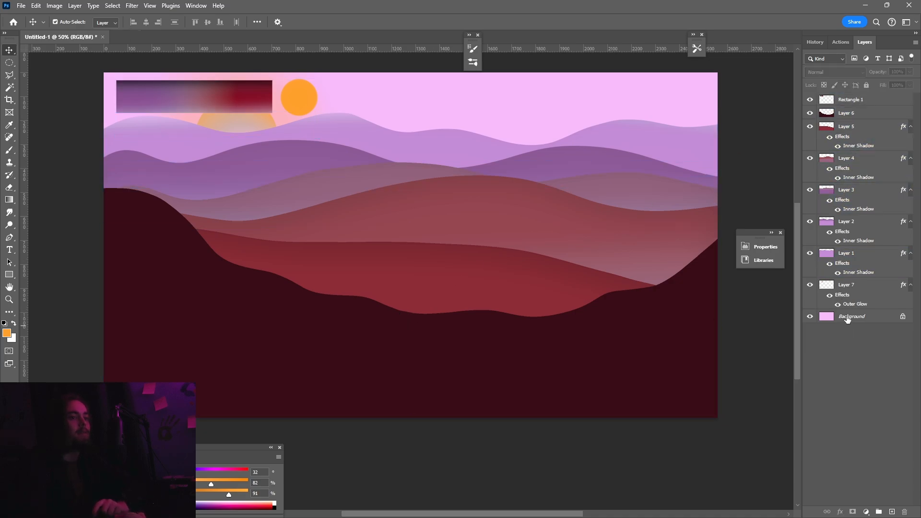
left_click(849, 197)
left_click(852, 132)
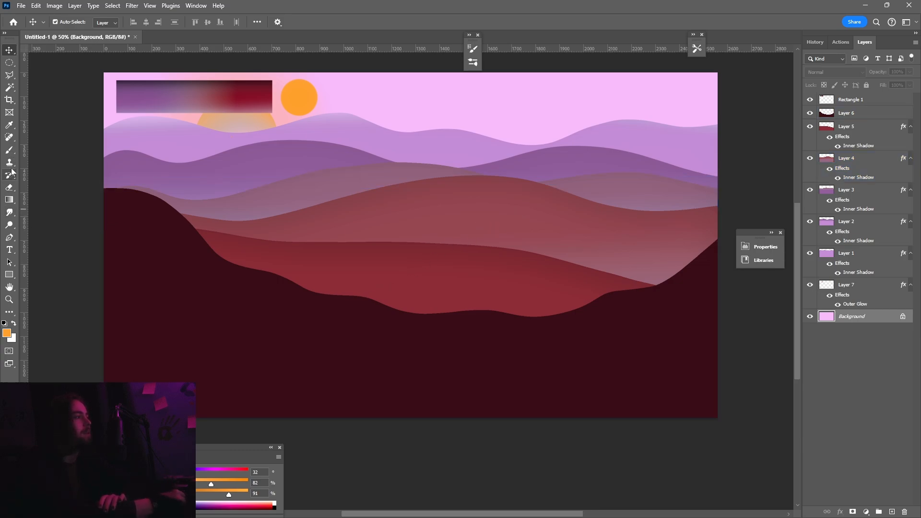
- Create a new blank layer in Normal mode at 100% opacity and place it between Layer 5 and Layer 4
left_click(15, 126)
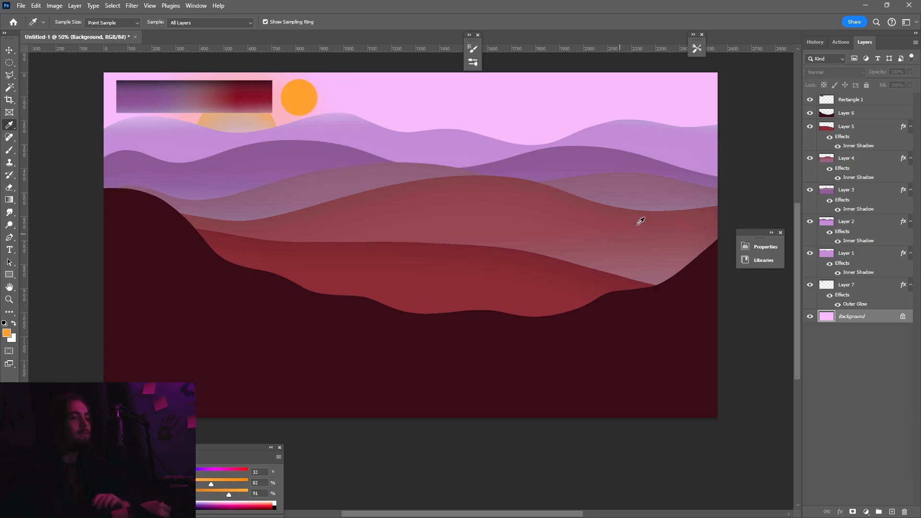
left_click(77, 9)
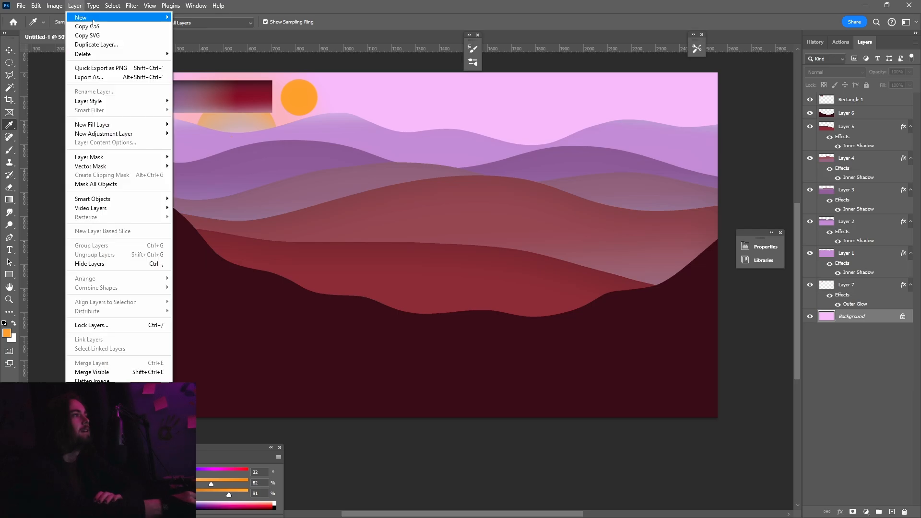
mouse_move(91, 17)
left_click(187, 16)
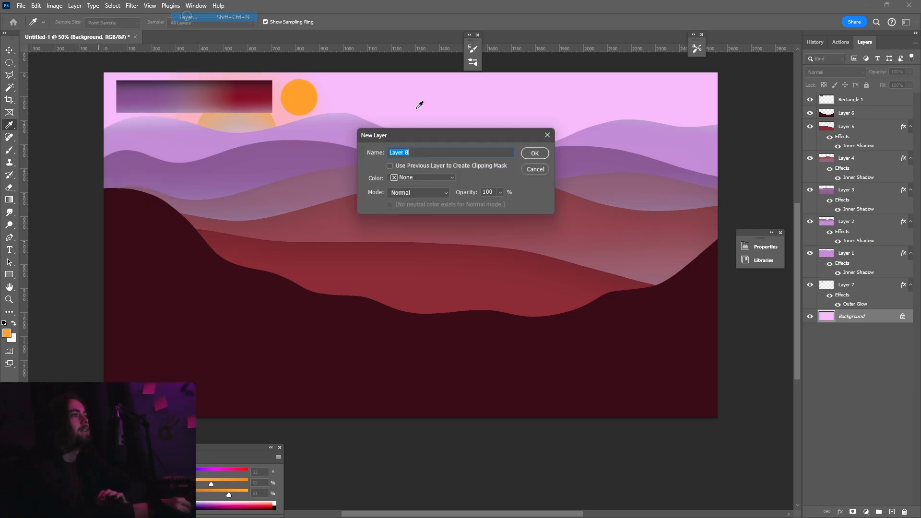
left_click(535, 153)
left_click_drag(838, 318, 849, 121)
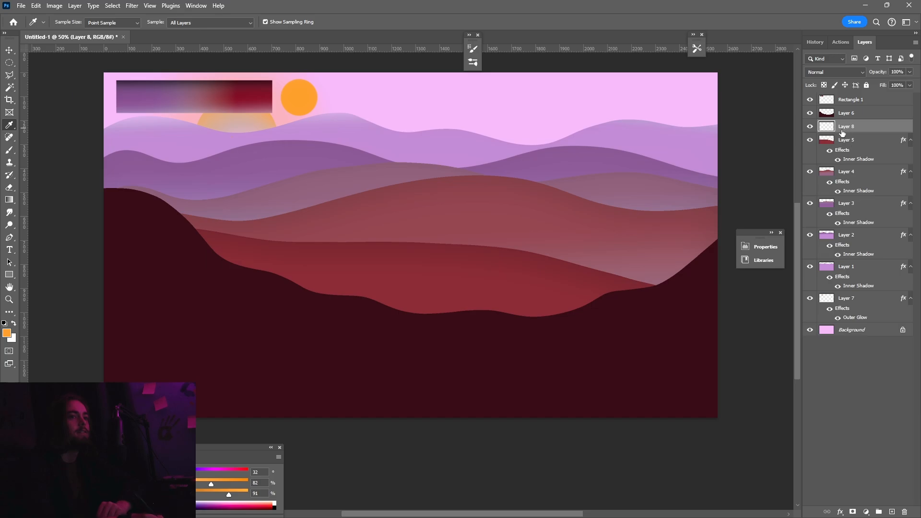
right_click(842, 131)
left_click(849, 127)
left_click_drag(850, 132, 846, 161)
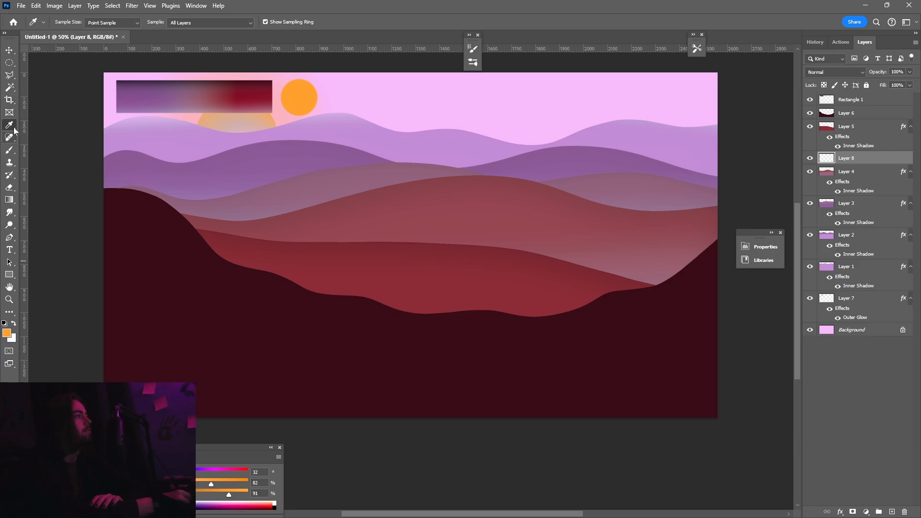
- Sample a dark maroon from the front red hill as the brush colour and hide the Layer 6 foreground
left_click(352, 273)
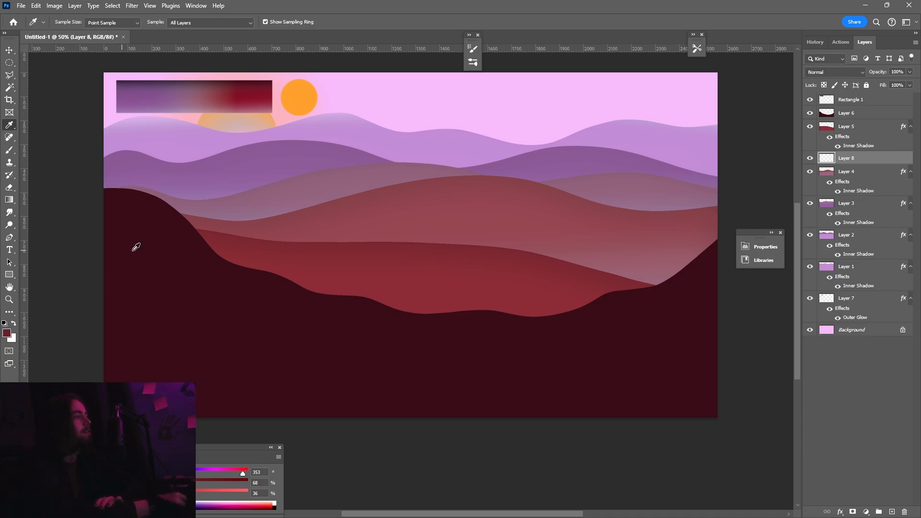
left_click(11, 151)
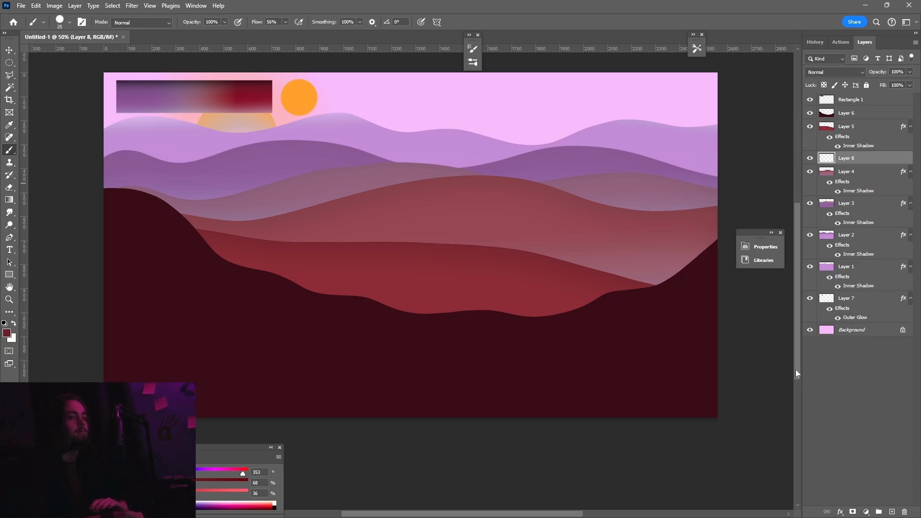
left_click_drag(796, 356, 799, 332)
left_click(810, 114)
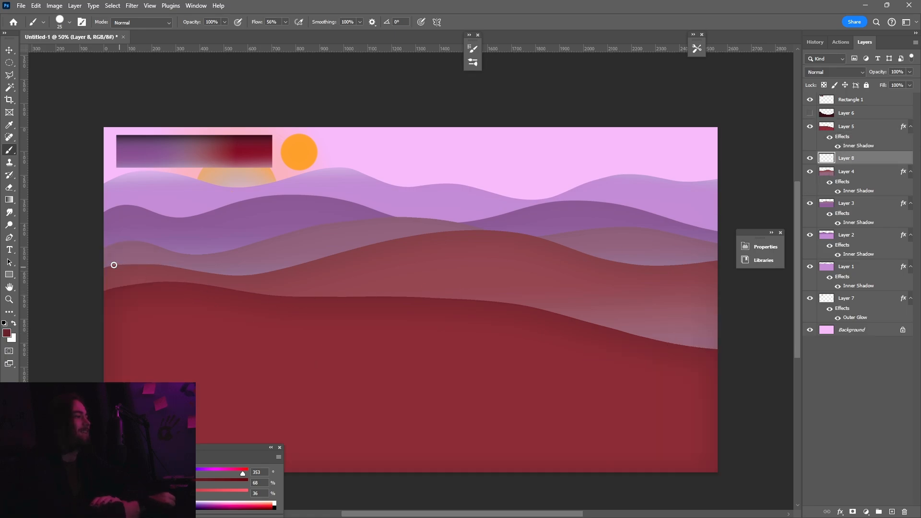
- Paint a bumpy, overlapping bush outline across the canvas on Layer 8 with the 25 px brush, plus a short line above the red hill's right end
mouse_move(126, 227)
left_mouse_down()
mouse_move(167, 238)
mouse_move(182, 264)
mouse_move(171, 244)
mouse_move(221, 239)
mouse_move(264, 279)
mouse_move(248, 263)
mouse_move(264, 255)
mouse_move(338, 271)
mouse_move(370, 265)
mouse_move(350, 266)
mouse_move(363, 250)
mouse_move(383, 248)
mouse_move(439, 274)
mouse_move(466, 278)
mouse_move(446, 273)
mouse_move(457, 262)
mouse_move(482, 266)
mouse_move(544, 291)
mouse_move(575, 285)
mouse_move(549, 288)
mouse_move(570, 264)
mouse_move(590, 265)
mouse_move(649, 308)
mouse_move(632, 291)
mouse_move(736, 279)
left_mouse_up()
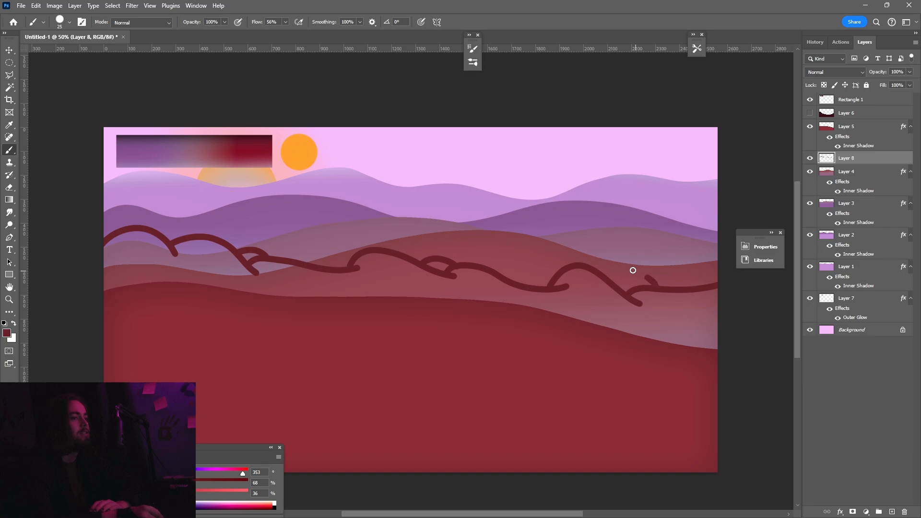
left_click_drag(633, 270, 600, 276)
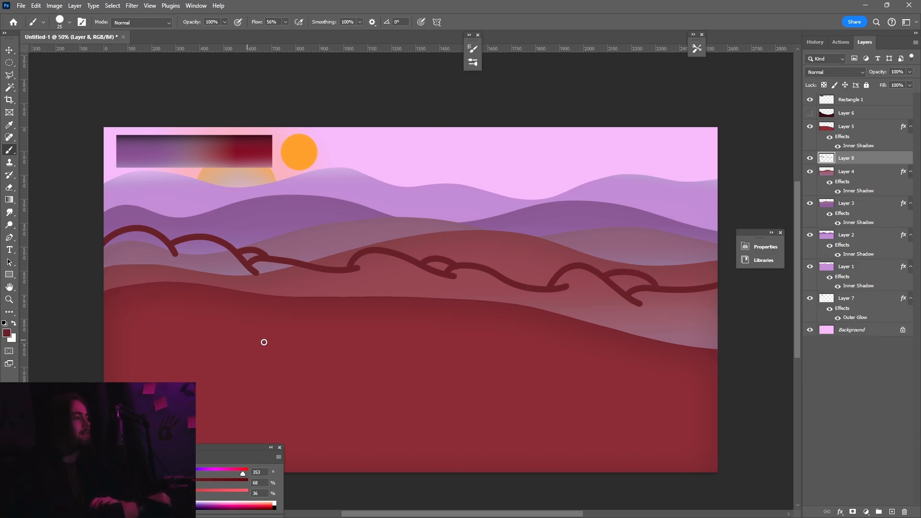
left_click_drag(666, 343, 786, 297)
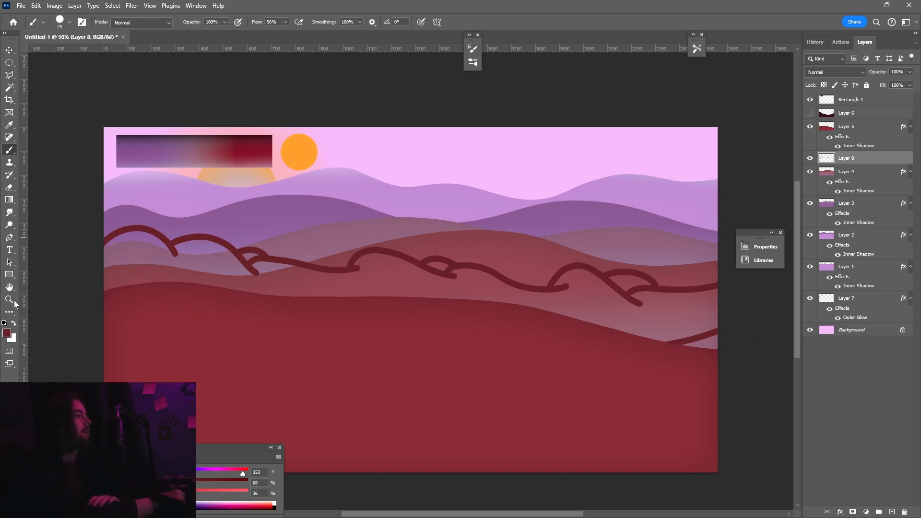
- Fill the bush outline on Layer 8 with the dark maroon using the Paint Bucket, including enclosed gaps, and show the Layer 6 foreground
right_click(10, 204)
left_click(44, 210)
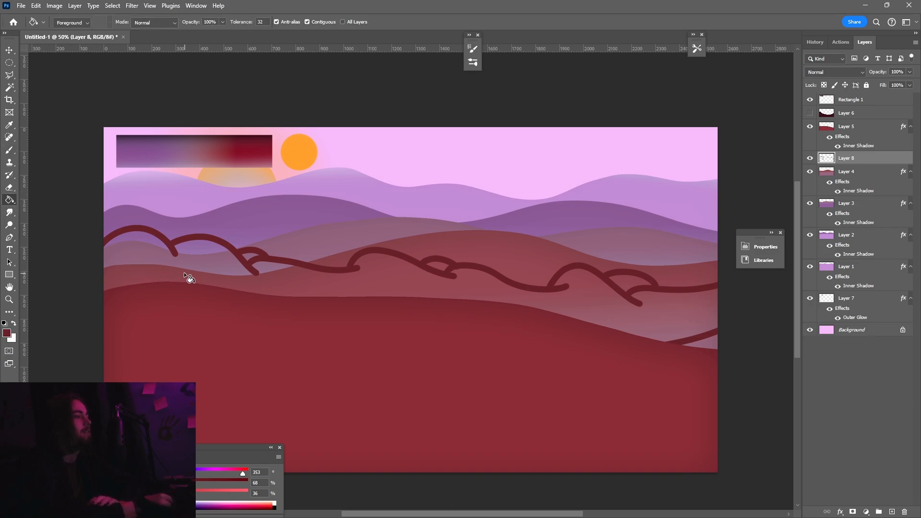
left_click(213, 275)
left_click(251, 259)
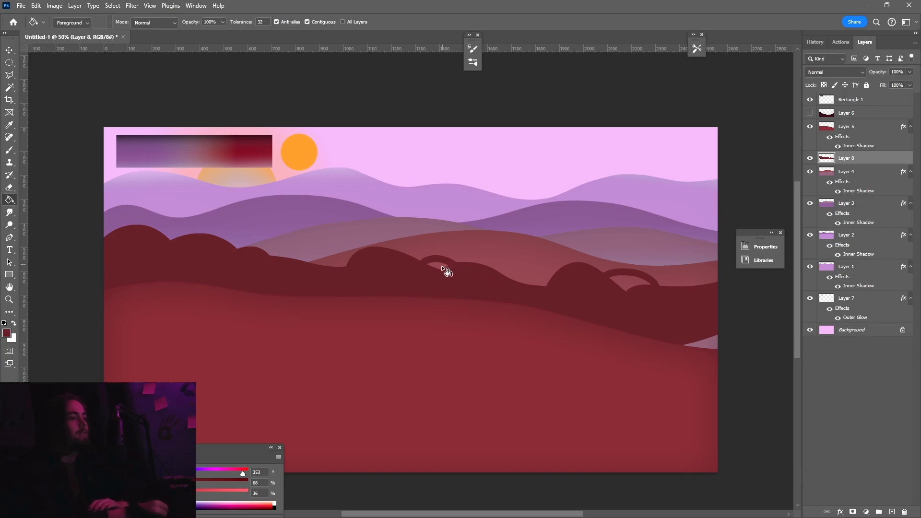
left_click(622, 288)
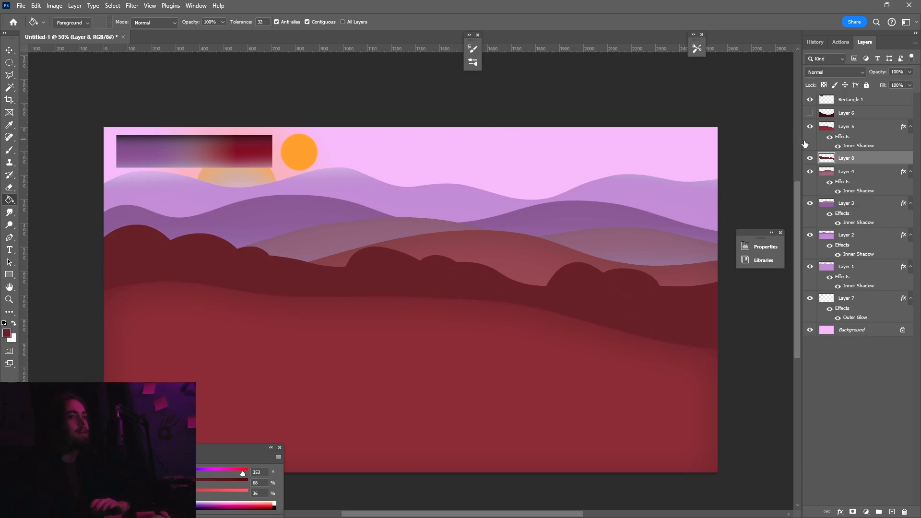
left_click(809, 114)
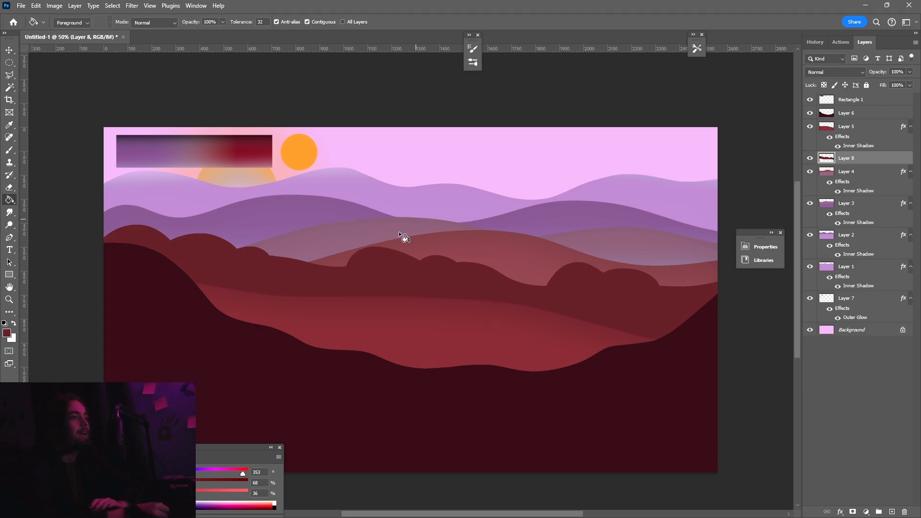
- Add a black Inner Shadow to the Layer 8 bushes at 60% opacity
left_click(837, 129)
left_click(846, 158)
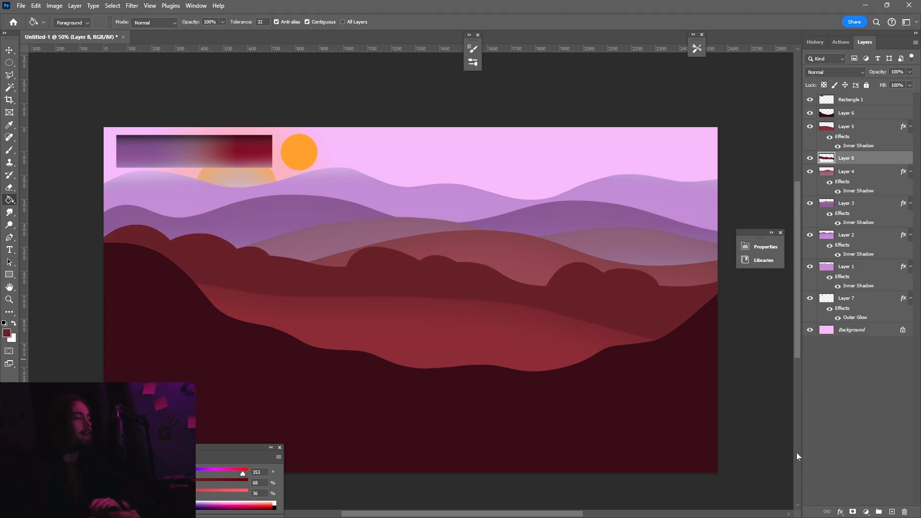
left_click(842, 512)
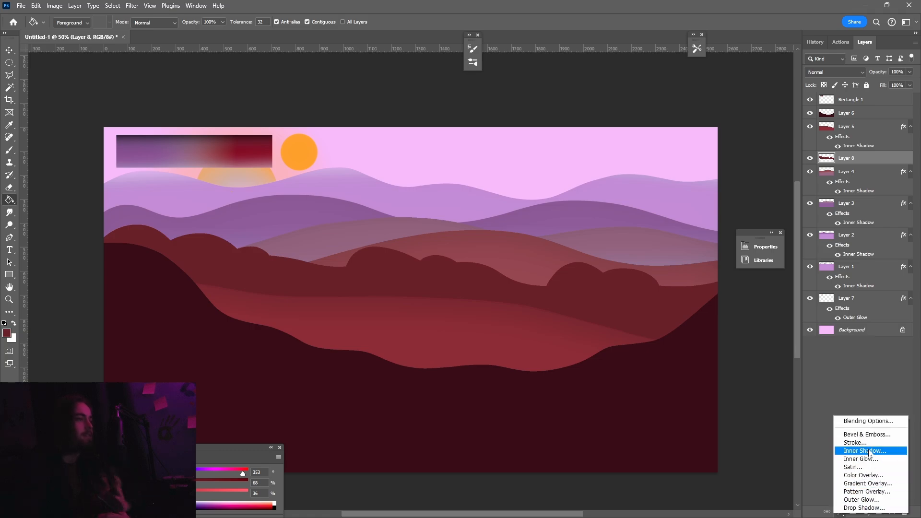
left_click(867, 452)
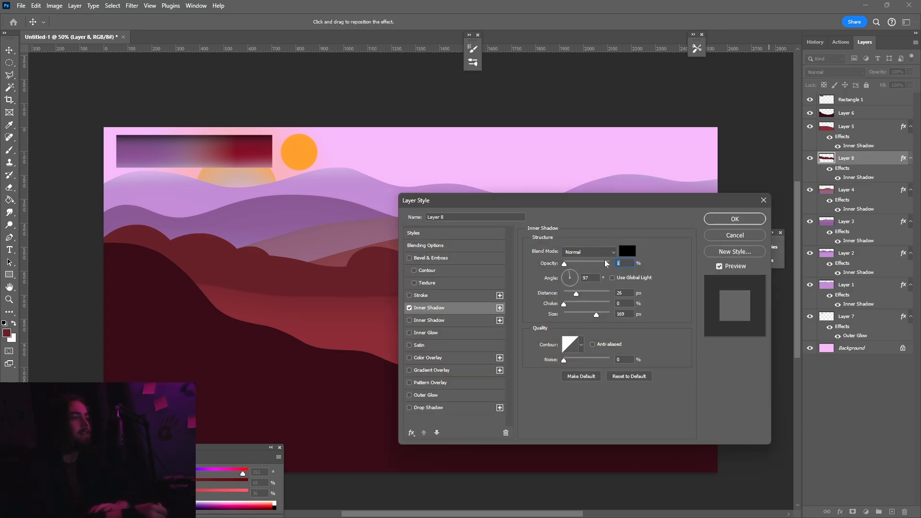
left_click_drag(569, 268, 574, 269)
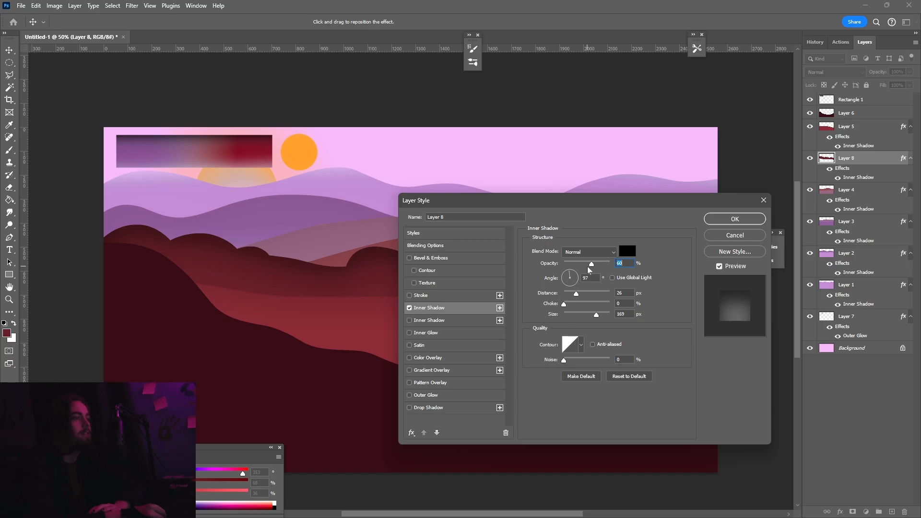
left_click(737, 219)
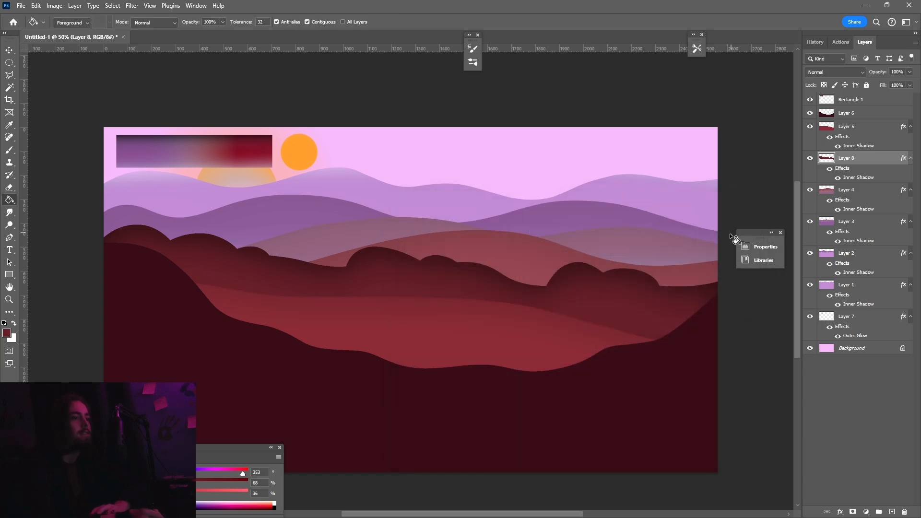
- Change the colour of the bushes' Inner Shadow on Layer 8 to white (ffffff)
left_click(841, 513)
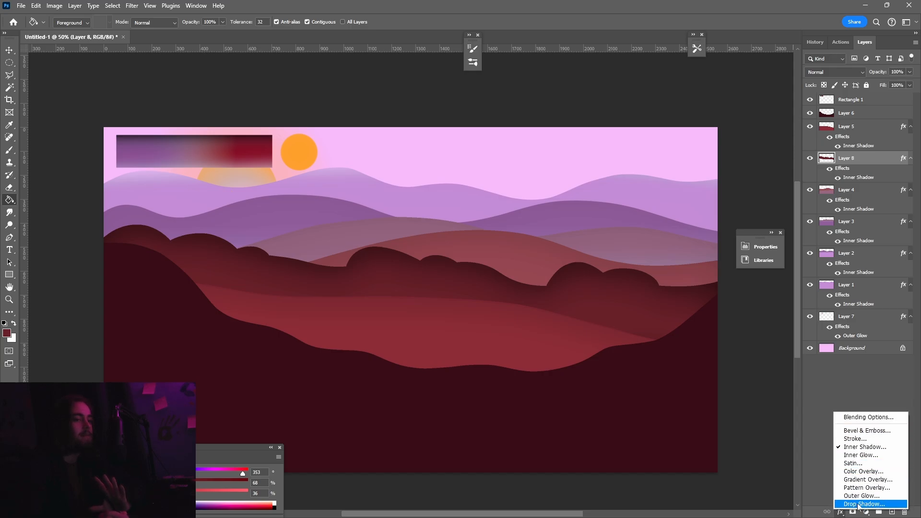
left_click(866, 446)
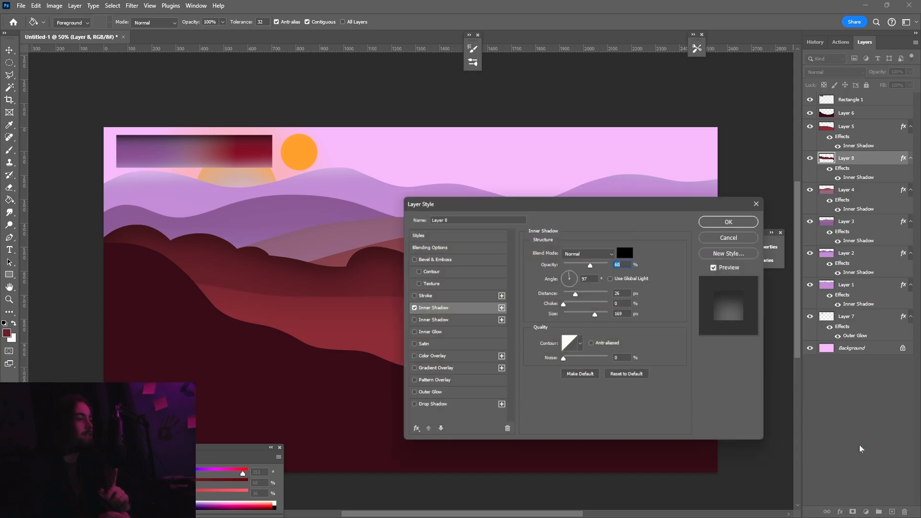
left_click(628, 252)
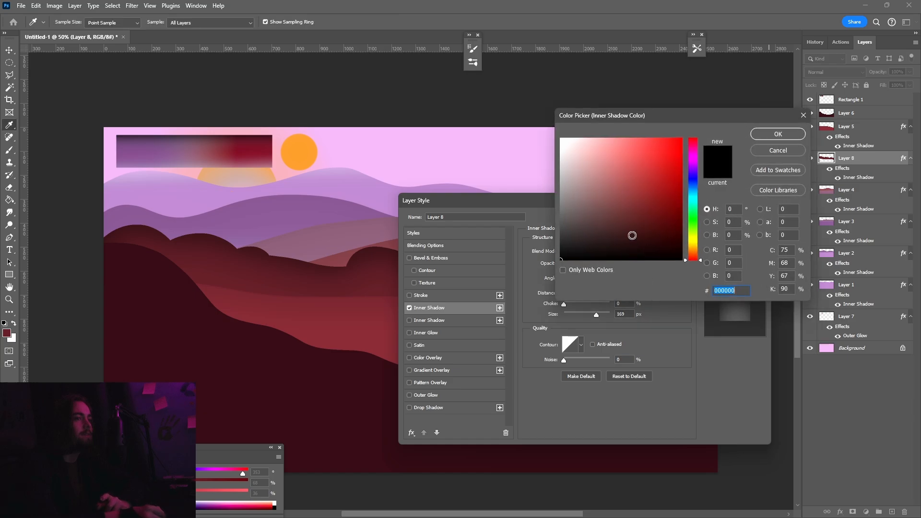
left_click_drag(632, 235, 514, 88)
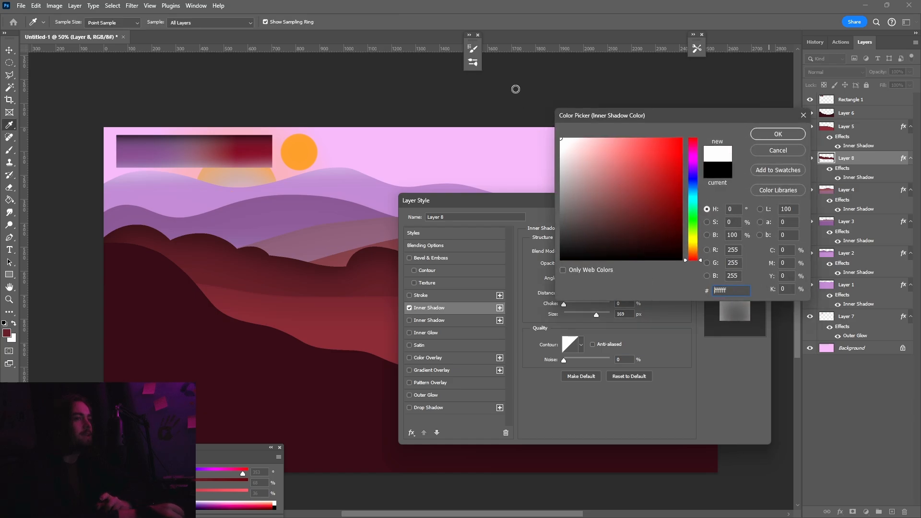
left_click(778, 134)
- Tune the bushes' white Inner Shadow to 35% opacity, 17 px distance and 16 px size
left_click_drag(597, 317, 547, 316)
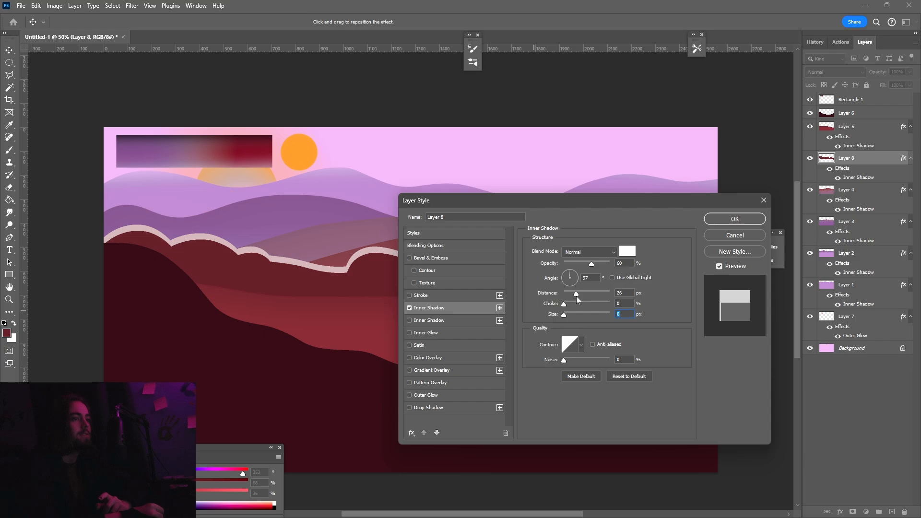
left_click_drag(576, 294, 571, 321)
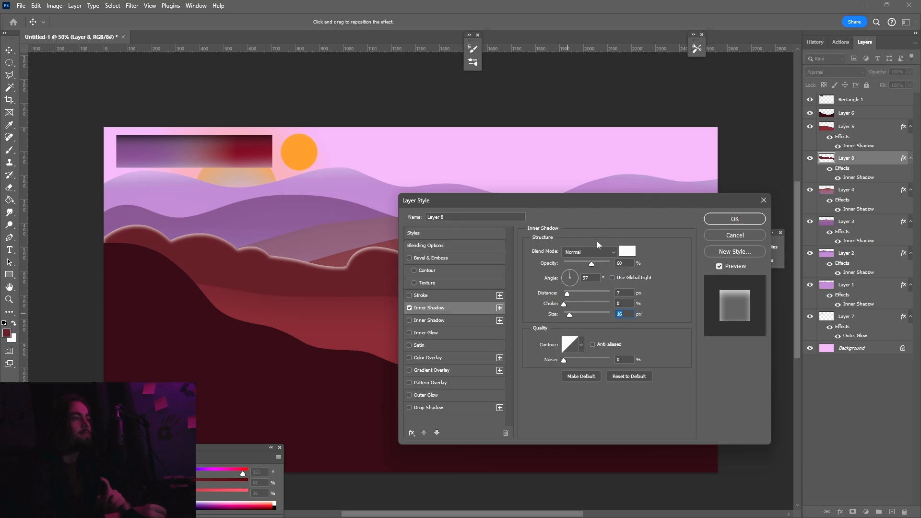
left_click_drag(592, 265, 580, 266)
left_click_drag(568, 296, 566, 318)
left_click_drag(617, 204, 660, 334)
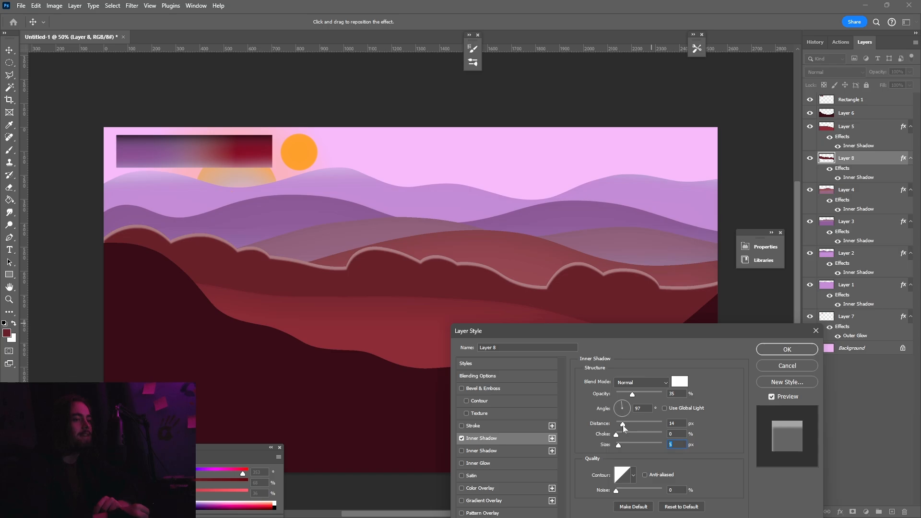
left_click_drag(623, 425, 622, 446)
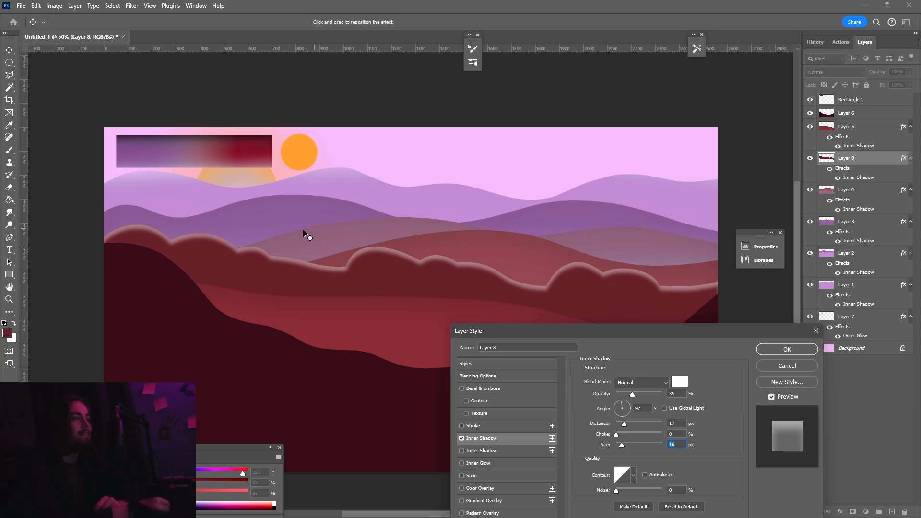
left_click(787, 349)
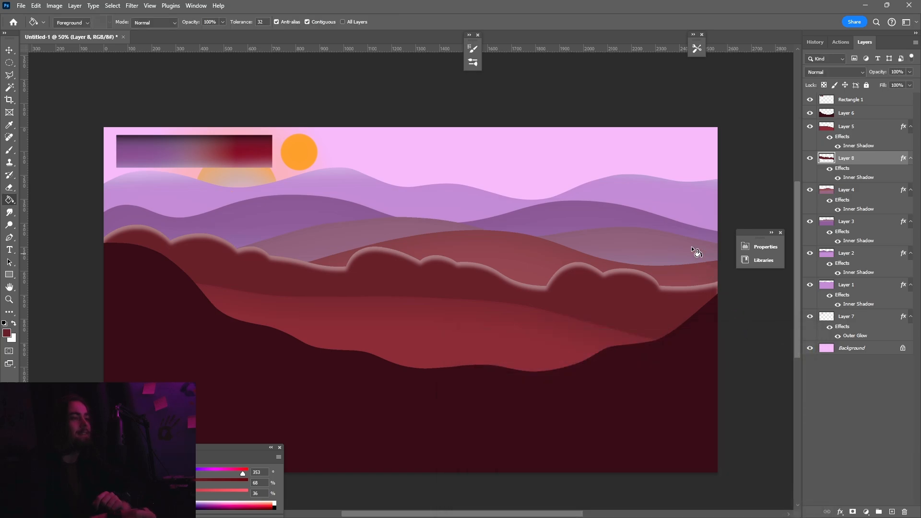
- Create a new blank layer in Normal mode at 100% opacity above the Layer 8 bushes
left_click(75, 6)
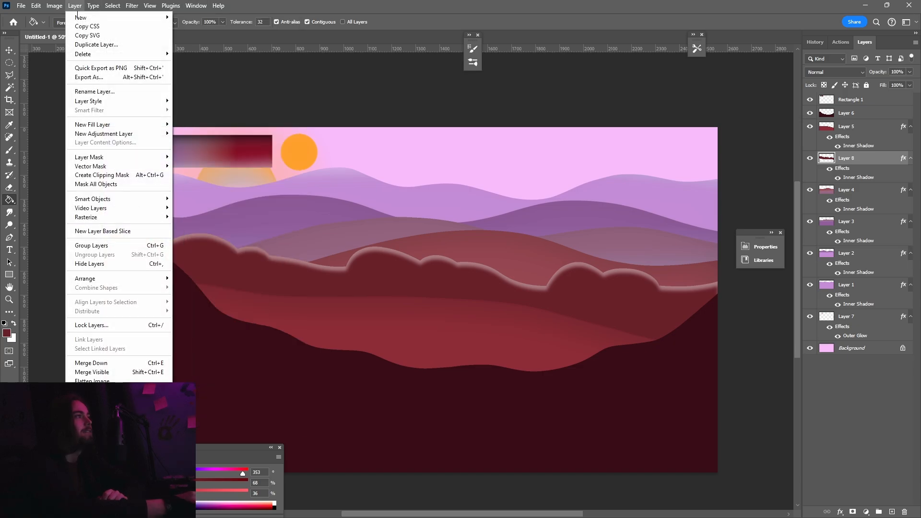
mouse_move(84, 19)
left_click(189, 17)
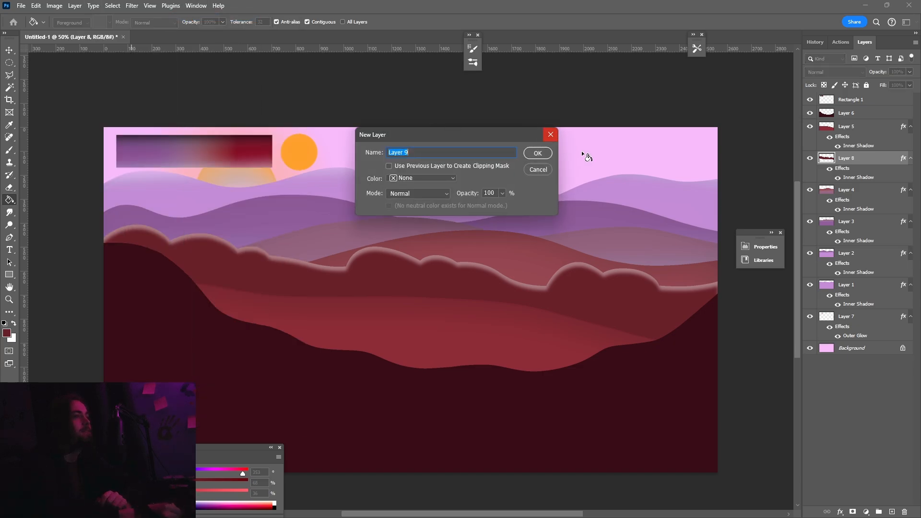
left_click(538, 153)
- Dot small spots across the bushes in the orange sampled from the reference circle, and merge their layer down into Layer 8
key("i")
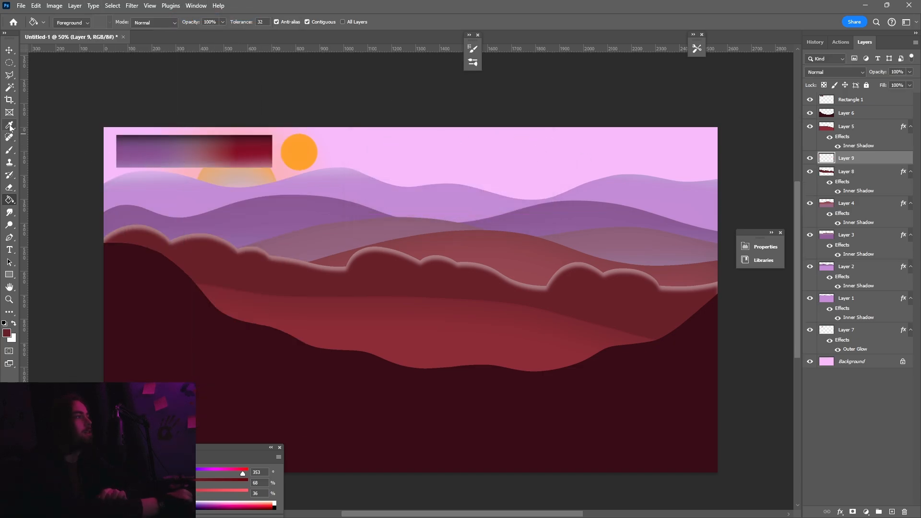
left_click(301, 151)
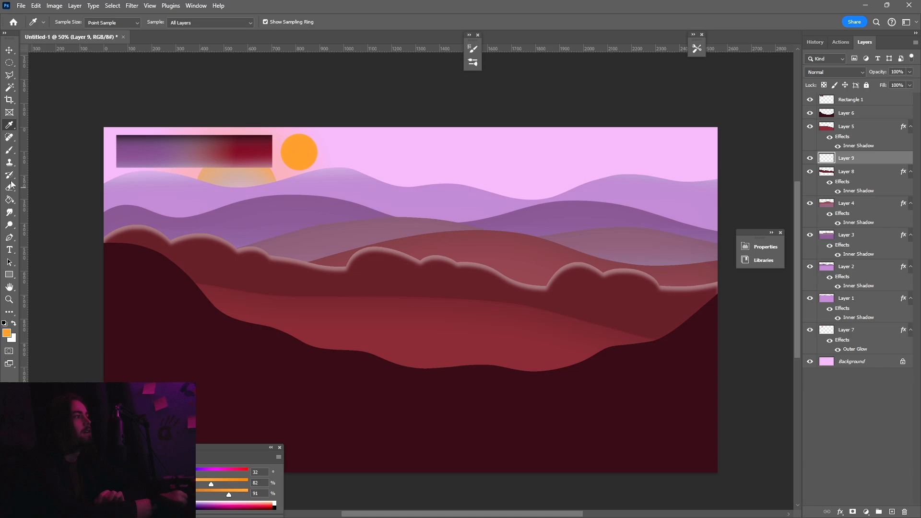
left_click(9, 149)
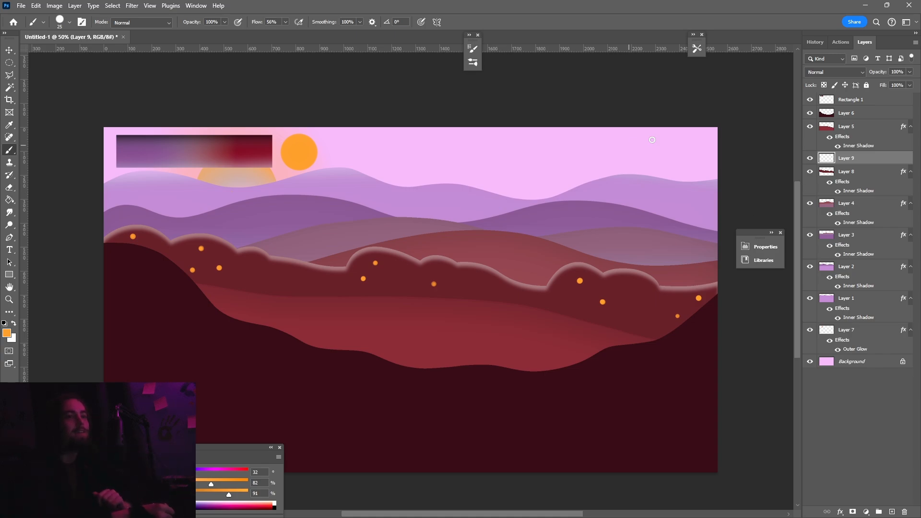
right_click(848, 159)
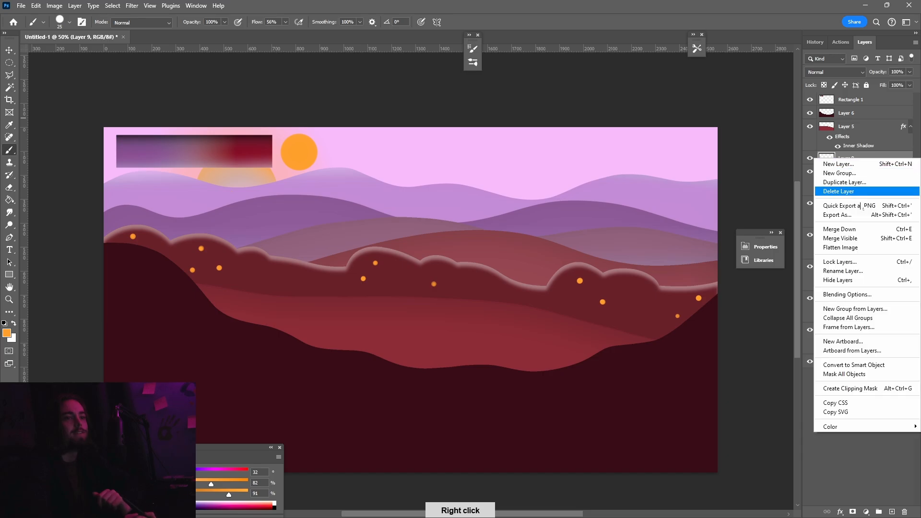
left_click(839, 230)
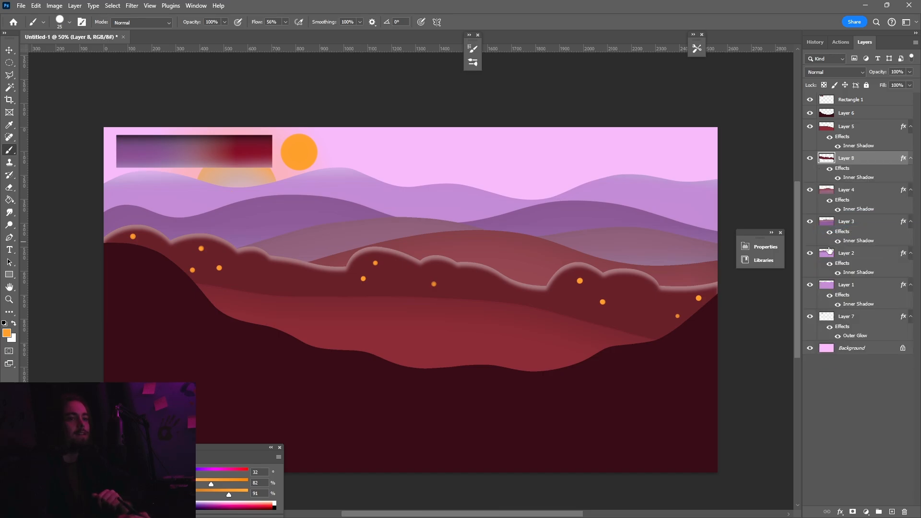
- Create a new blank layer in Normal mode at 100% opacity and place it between Layer 4 and Layer 3
left_click(74, 5)
mouse_move(92, 6)
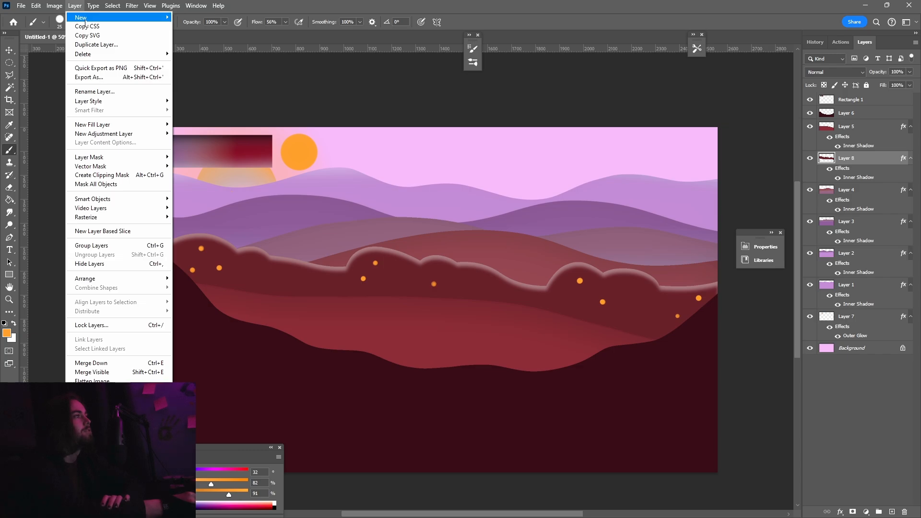
left_click(188, 17)
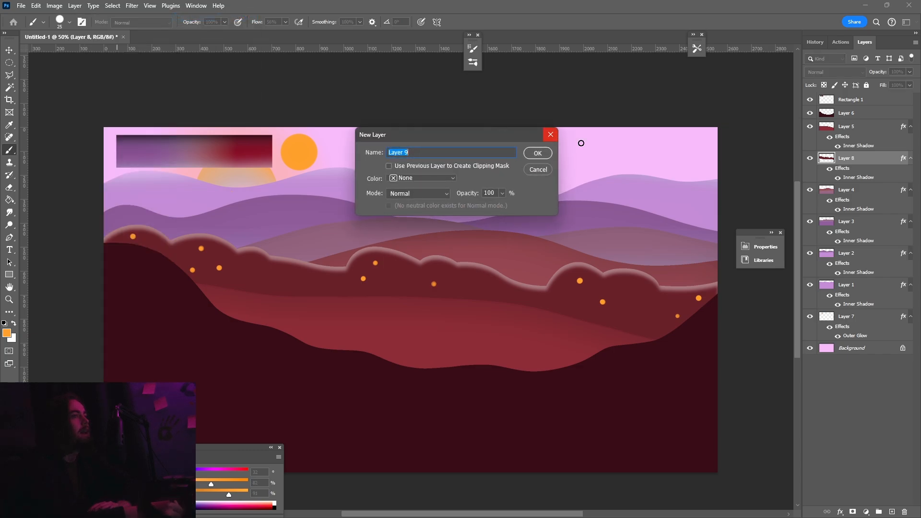
left_click(537, 152)
left_click_drag(828, 160, 837, 216)
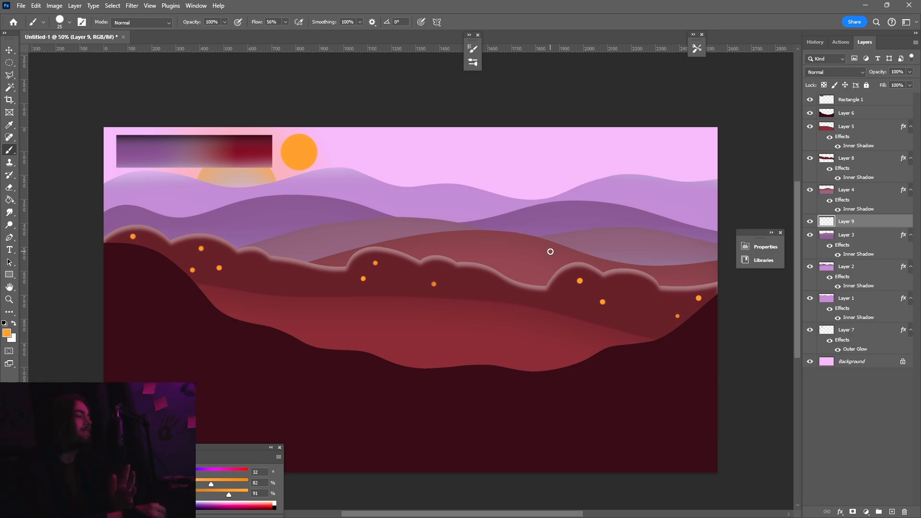
- Paint an orange bare tree on Layer 9 behind the red hill, with a curved trunk outline and branches spreading into the sky
mouse_move(551, 249)
left_mouse_down()
mouse_move(561, 199)
mouse_move(489, 182)
left_mouse_up()
left_click_drag(513, 170, 468, 152)
left_click_drag(546, 184, 642, 151)
left_click_drag(608, 174, 575, 145)
left_click_drag(583, 183, 639, 200)
left_click_drag(558, 173, 526, 135)
left_click_drag(479, 162, 467, 162)
left_click_drag(535, 143, 511, 142)
mouse_move(596, 144)
left_mouse_down()
mouse_move(615, 139)
mouse_move(577, 160)
left_mouse_up()
left_click_drag(629, 163, 661, 163)
left_click_drag(619, 192, 652, 183)
left_click_drag(591, 200, 603, 225)
left_click_drag(543, 190, 525, 200)
left_click_drag(580, 252, 557, 187)
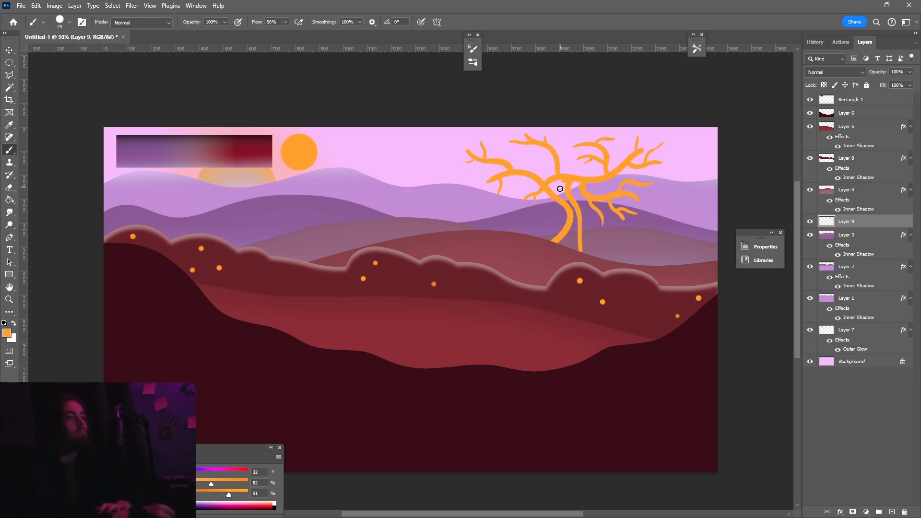
- Fill in the trunk and thicken the main branches of the orange tree with solid brush strokes
left_click_drag(575, 231, 554, 182)
mouse_move(579, 252)
left_mouse_down()
mouse_move(549, 273)
mouse_move(567, 183)
mouse_move(505, 171)
left_mouse_up()
left_click_drag(575, 186, 602, 185)
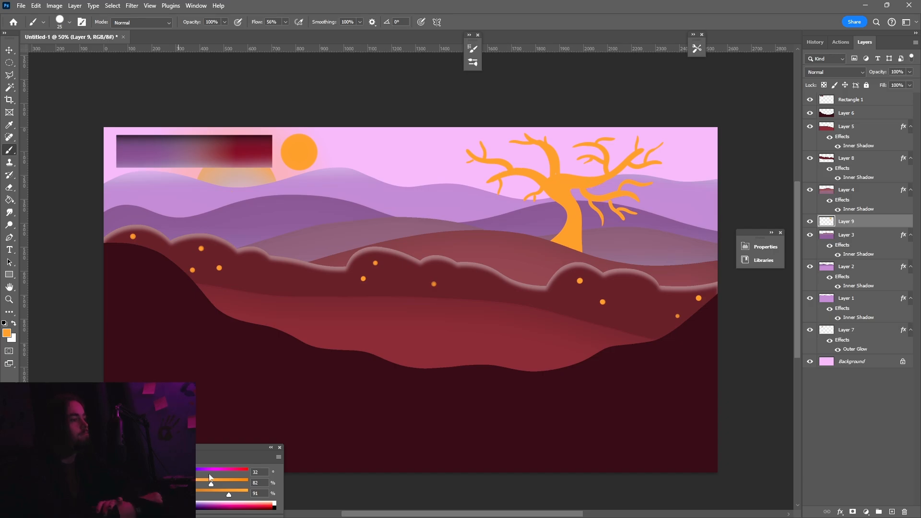
- Darken the brush's orange, select the tree with the Magic Wand and shade its trunk, undoing the last stroke
left_click_drag(229, 495, 215, 495)
left_click(9, 87)
left_click(571, 211)
left_click(9, 150)
mouse_move(566, 245)
left_mouse_down()
mouse_move(576, 222)
mouse_move(571, 179)
mouse_move(578, 256)
left_mouse_up()
key("ctrl+z")
- Clear the selection, create a new blank layer and place it directly below the Layer 9 tree
left_click(74, 6)
left_click(892, 512)
left_click(844, 238)
key("ctrl+d")
left_click_drag(557, 175, 589, 157)
left_click_drag(845, 239, 847, 218)
left_click(847, 235)
- Paint extra darker orange branches behind the tree's crown on Layer 10, redoing one stray stroke
mouse_move(562, 172)
left_mouse_down()
mouse_move(611, 134)
mouse_move(590, 135)
left_mouse_up()
mouse_move(598, 145)
left_mouse_down()
mouse_move(607, 165)
mouse_move(579, 162)
left_mouse_up()
mouse_move(550, 175)
left_mouse_down()
mouse_move(490, 199)
mouse_move(515, 218)
left_mouse_up()
left_click_drag(507, 197, 518, 187)
left_click_drag(497, 178, 470, 181)
mouse_move(521, 158)
left_mouse_down()
mouse_move(493, 133)
mouse_move(502, 139)
mouse_move(491, 142)
left_mouse_up()
key("ctrl+z")
left_click_drag(524, 144, 525, 129)
- Sample the reference circle's orange and paint highlights inside the selected back branches on Layer 10
left_click(10, 125)
left_click(299, 153)
left_click(9, 150)
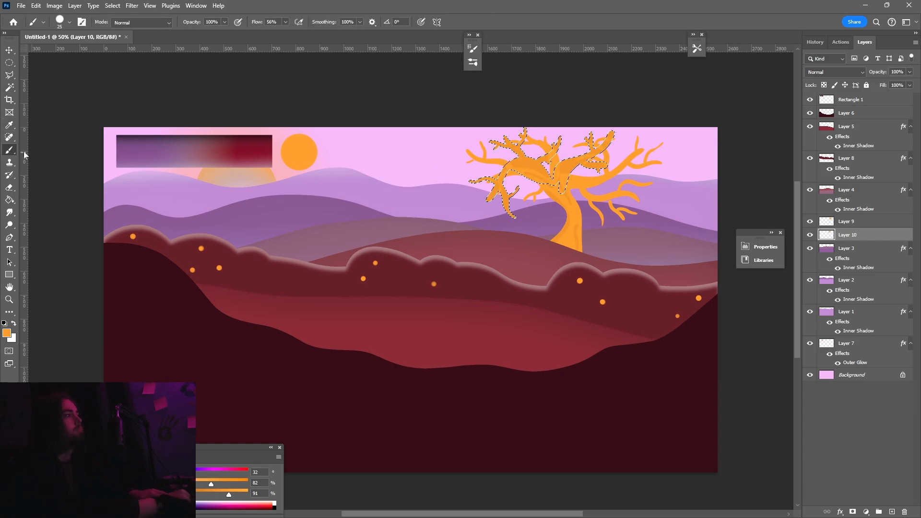
left_click_drag(566, 176, 531, 158)
key("ctrl+z")
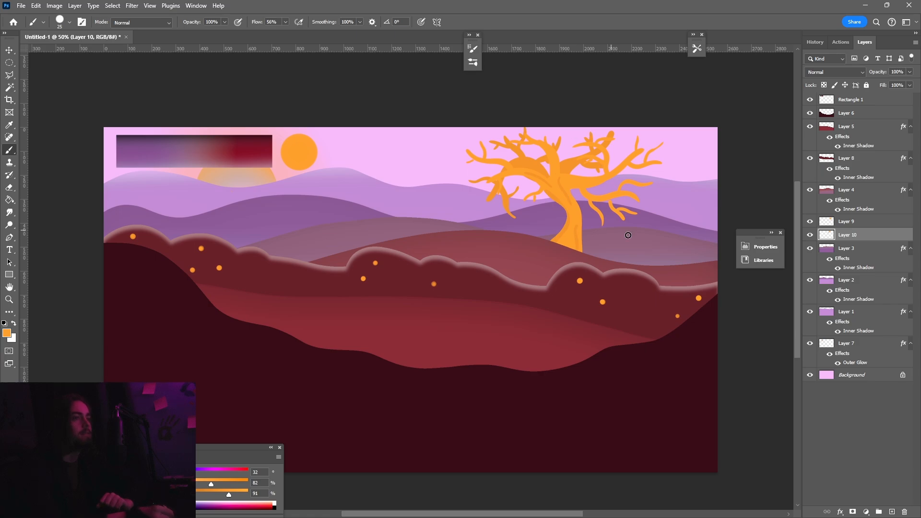
- Merge the Layer 9 tree down into the back branches on Layer 10
left_click(852, 223)
right_click(864, 229)
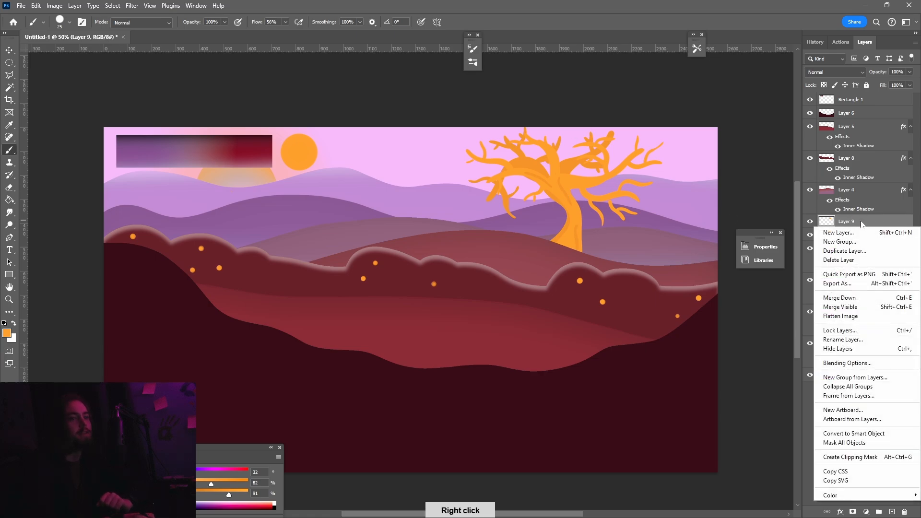
left_click(855, 300)
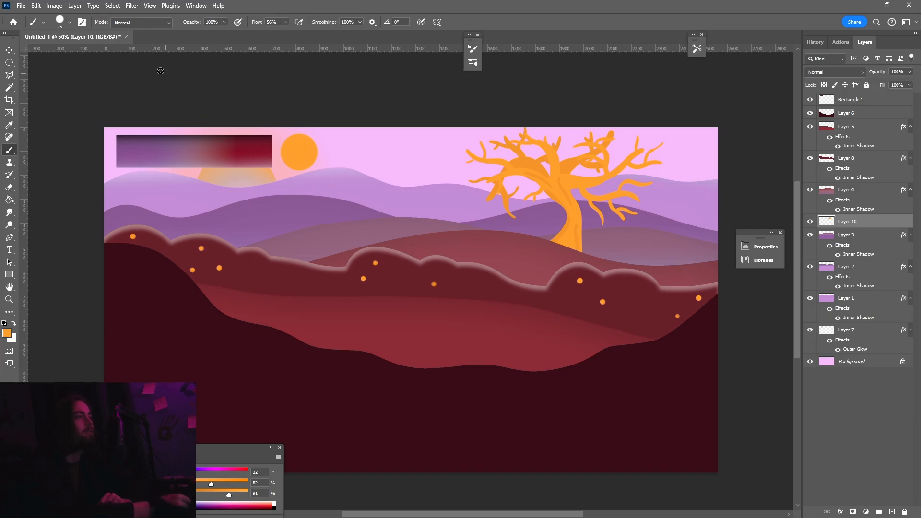
- Create a new blank layer directly above the Layer 10 tree
left_click(73, 12)
mouse_move(84, 18)
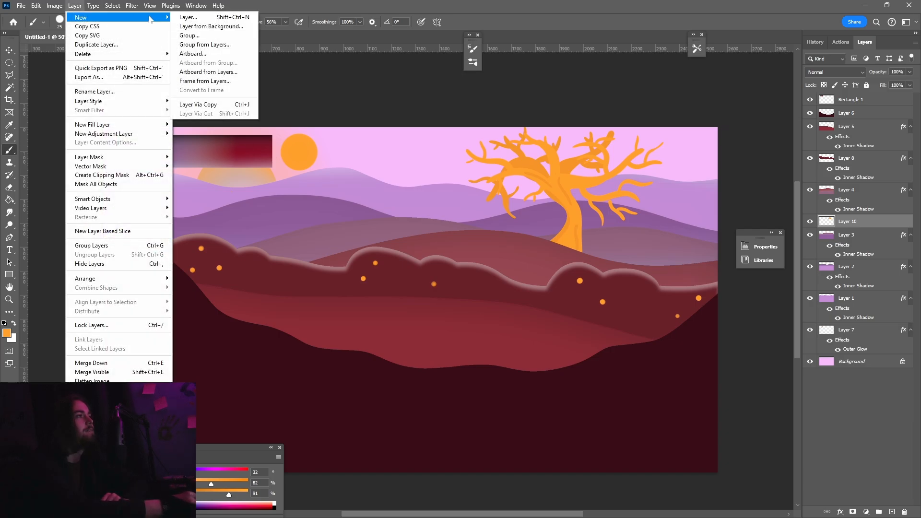
left_click(197, 18)
left_click(542, 153)
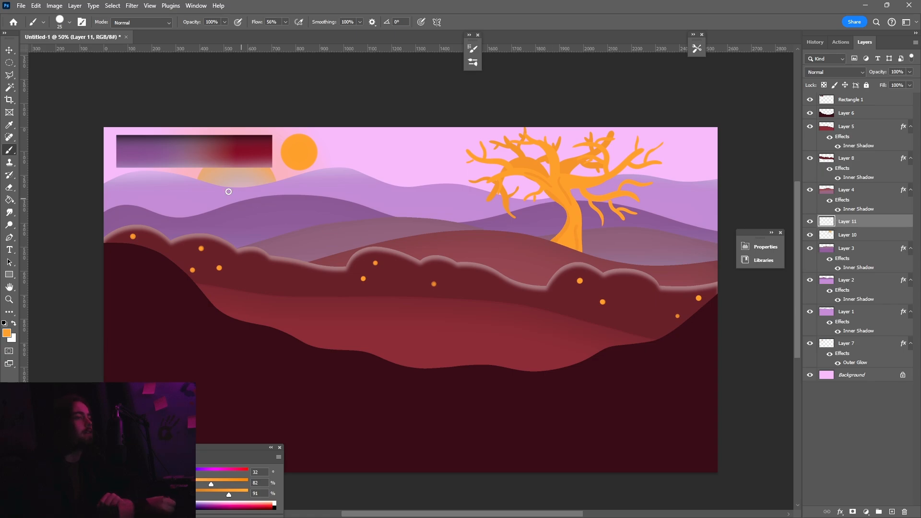
- Move the new layer directly above Layer 4 and paint black shadow shapes at the tree's base and on the hill behind the bushes
left_click_drag(229, 495, 50, 495)
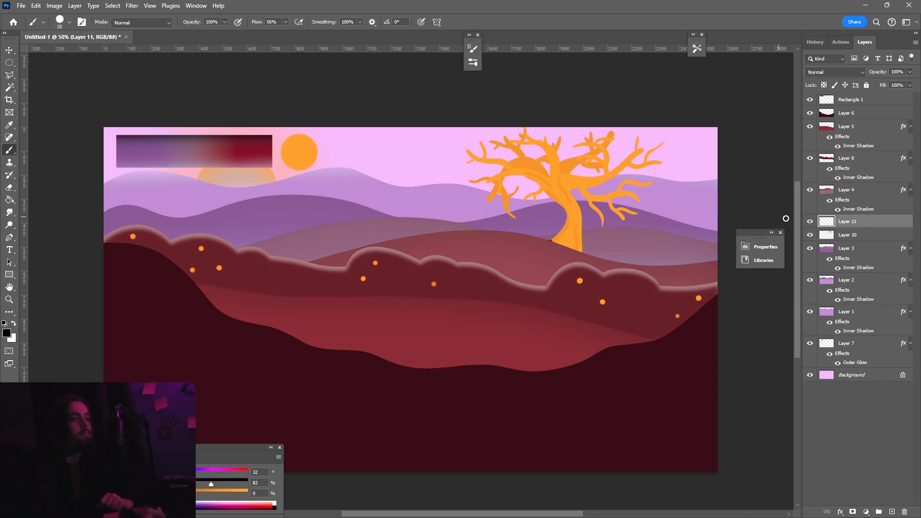
key("ctrl+bracketright")
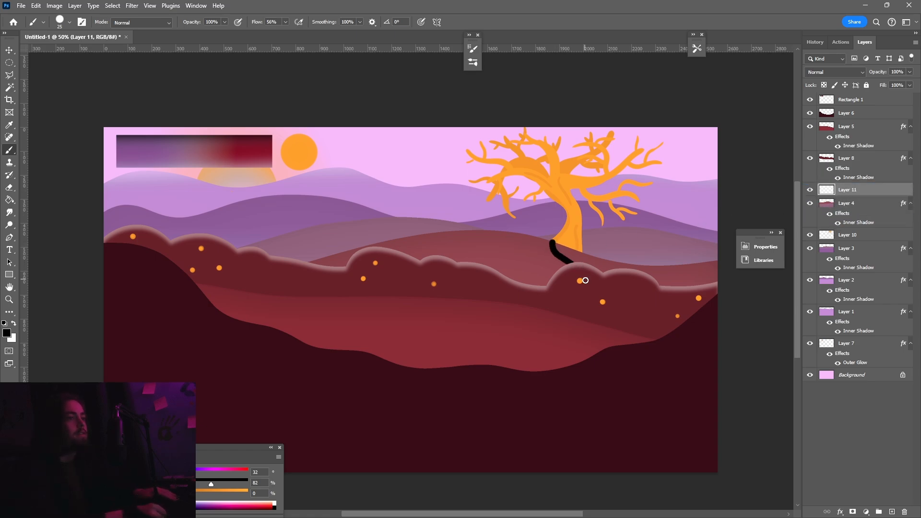
left_click_drag(596, 269, 630, 293)
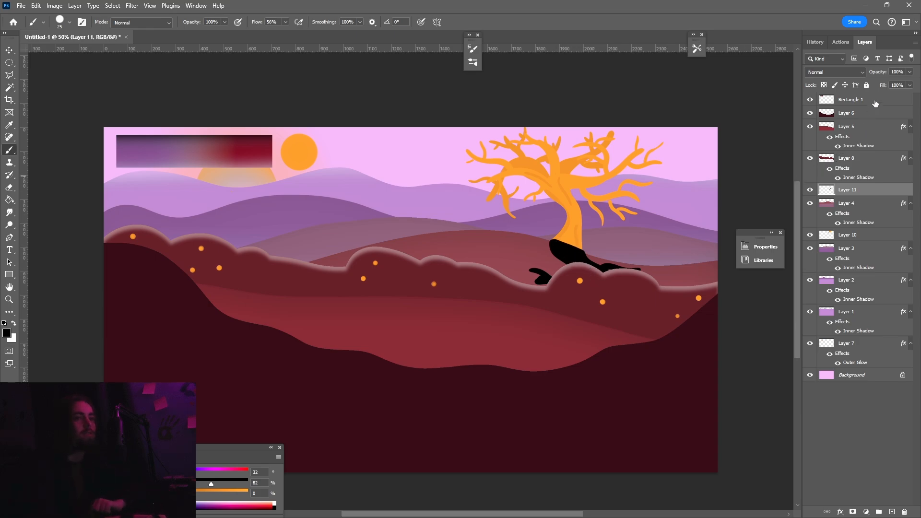
- Lower Layer 11's opacity to 39% and erase the shadow overlapping the trunk's base with a size 20 eraser
left_click_drag(910, 72, 886, 86)
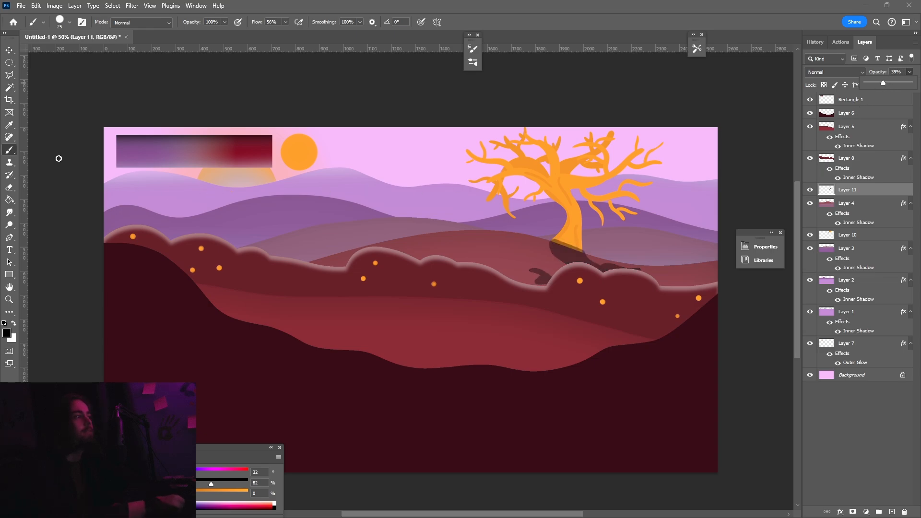
left_click(9, 187)
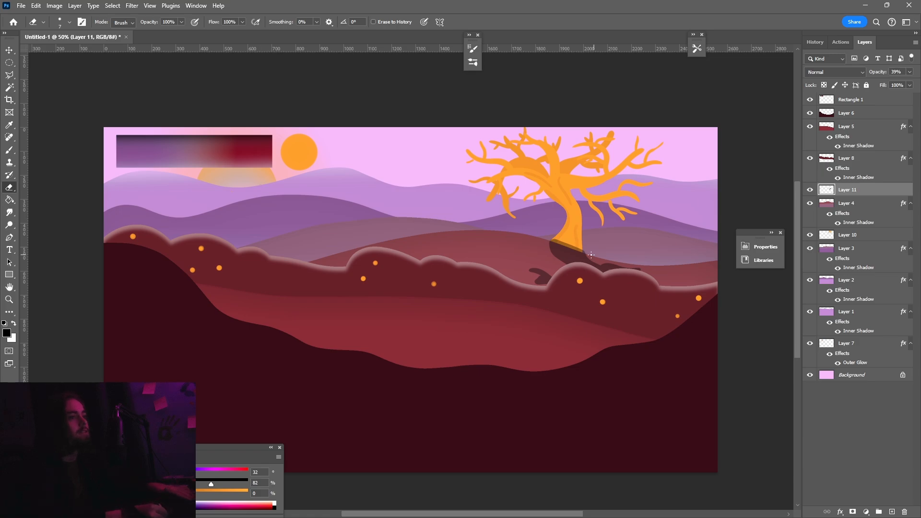
key("bracketleft")
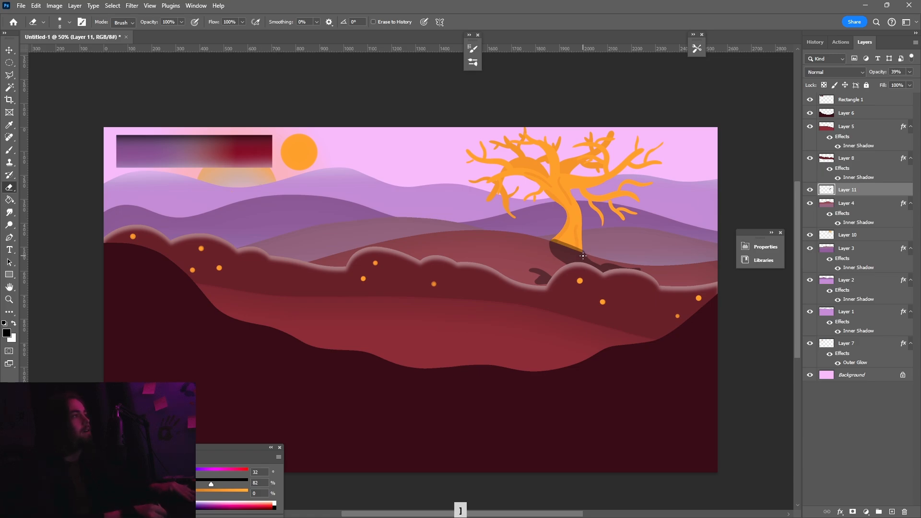
key("bracketright")
key("bracketright")
key("bracketright")
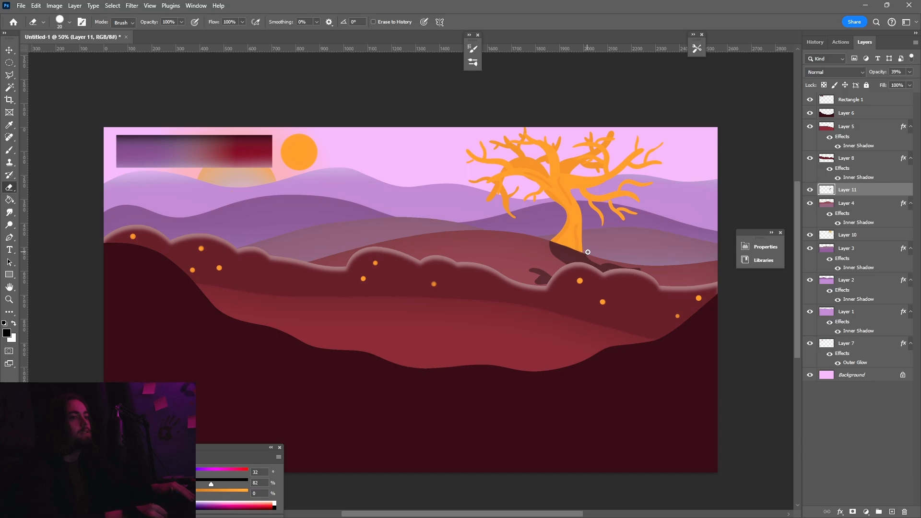
- Apply a diagonal Motion Blur with a 71-pixel distance to the tree shadow and lower Layer 11's opacity to 13%
left_click(132, 5)
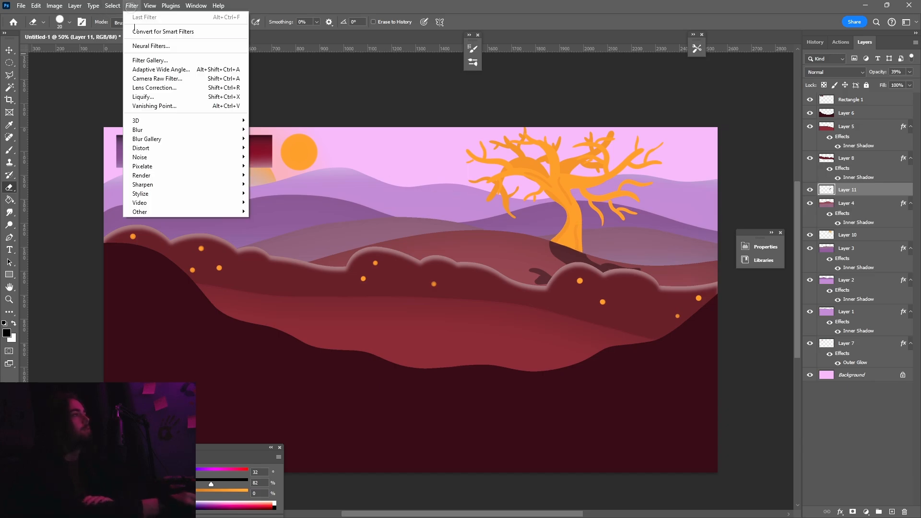
mouse_move(144, 130)
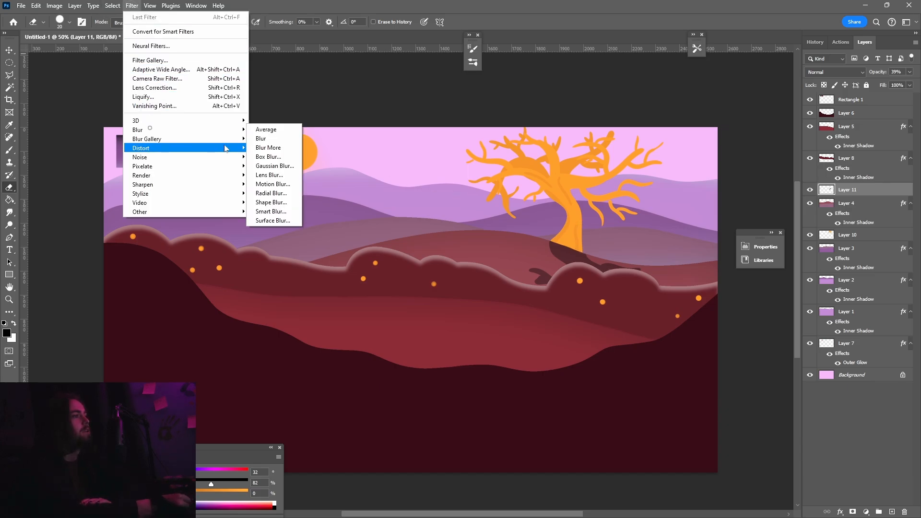
left_click(287, 186)
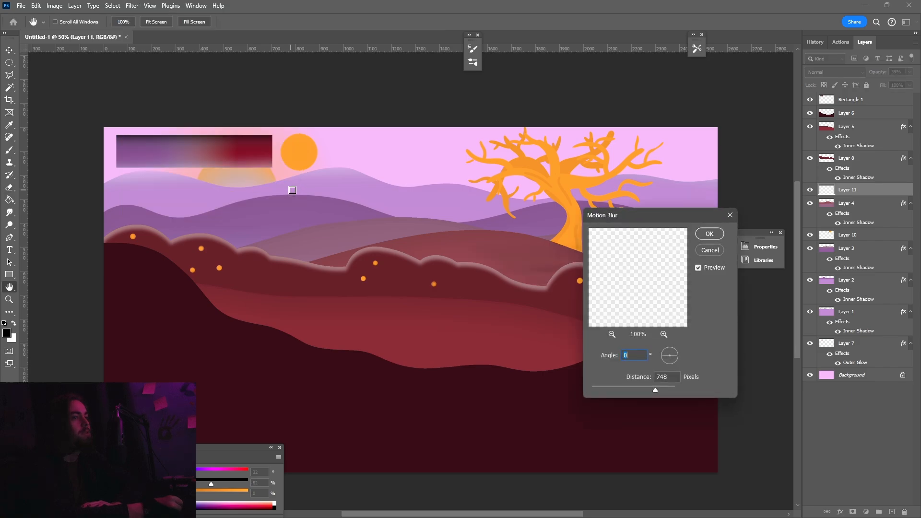
left_click_drag(645, 210, 309, 150)
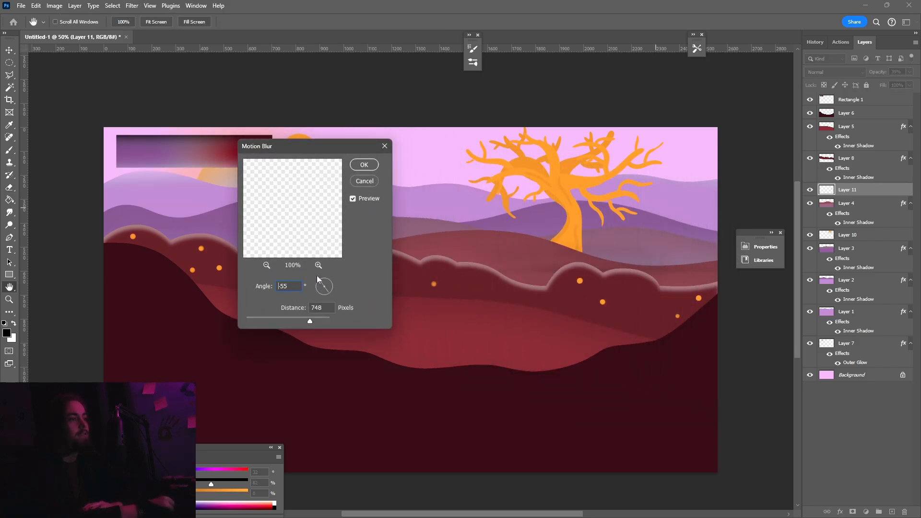
left_click_drag(314, 275, 314, 276)
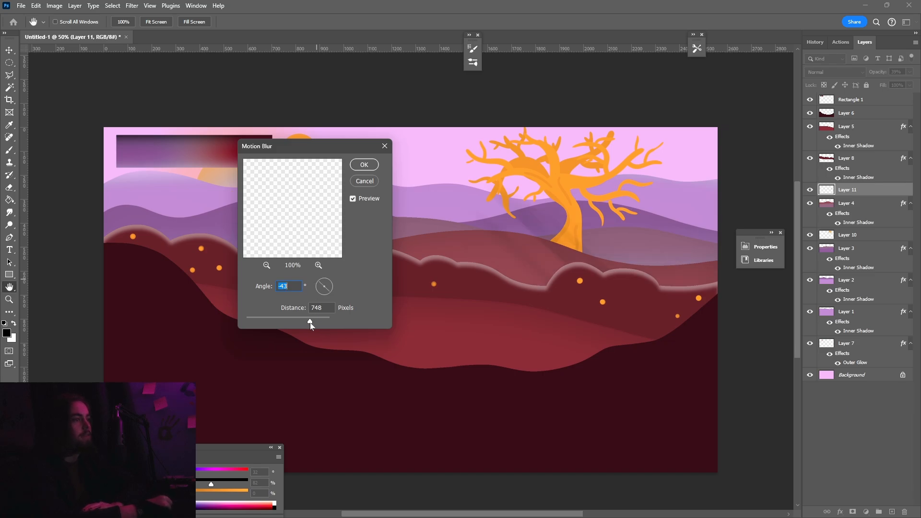
left_click_drag(310, 322, 274, 325)
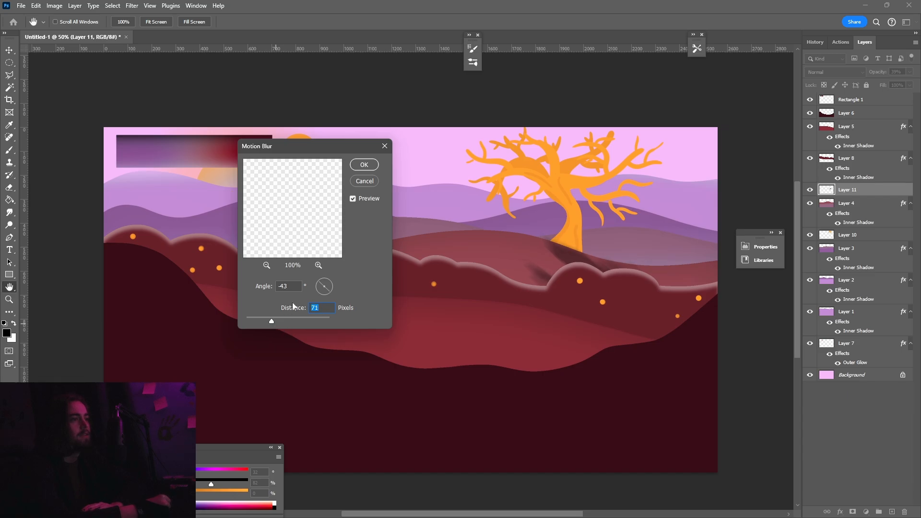
left_click_drag(316, 286, 320, 287)
left_click(372, 165)
key("e")
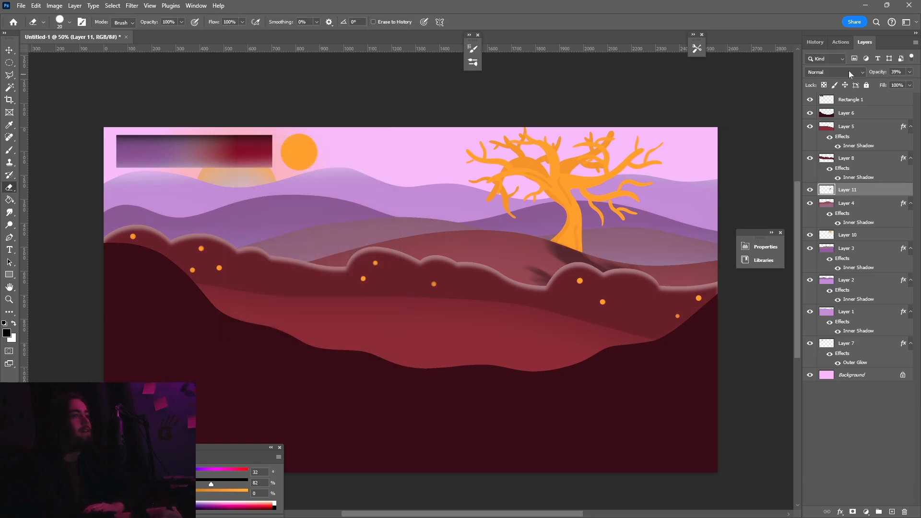
left_click(910, 72)
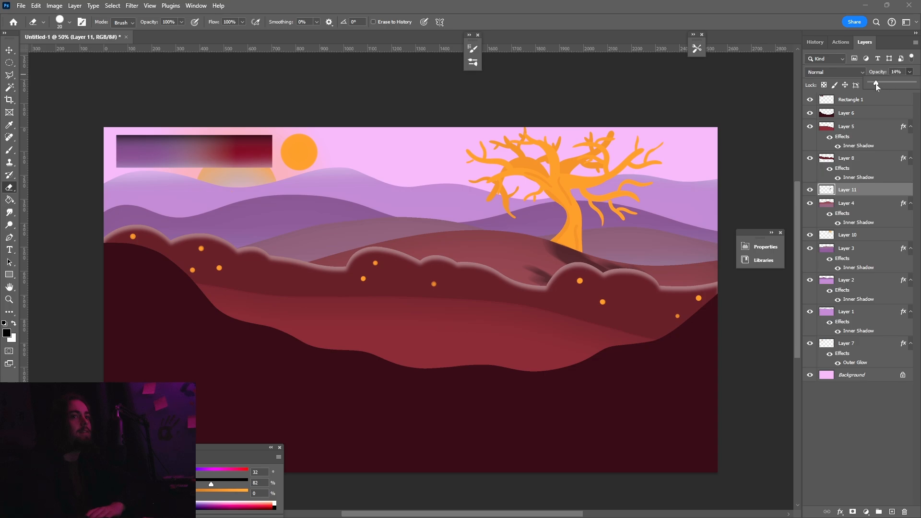
left_click_drag(877, 85, 877, 85)
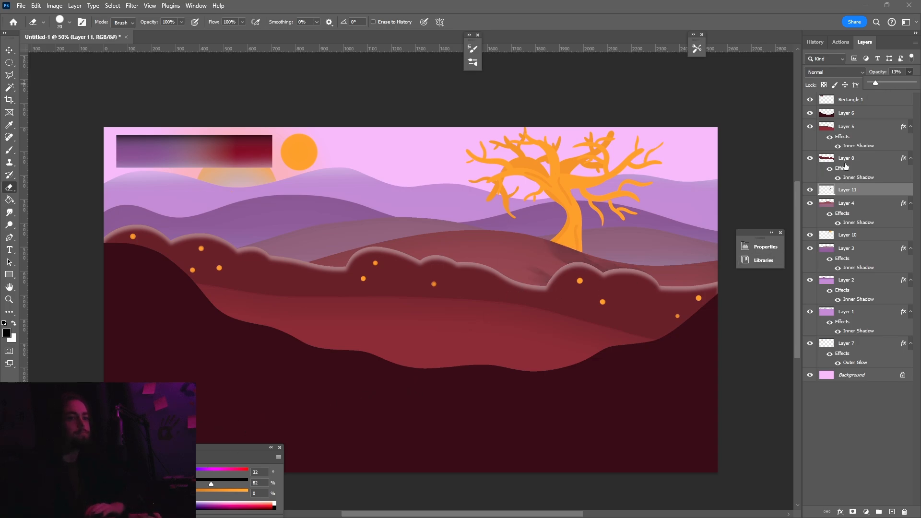
- Create a new blank layer directly above the Layer 8 bushes
left_click(847, 130)
left_click(846, 160)
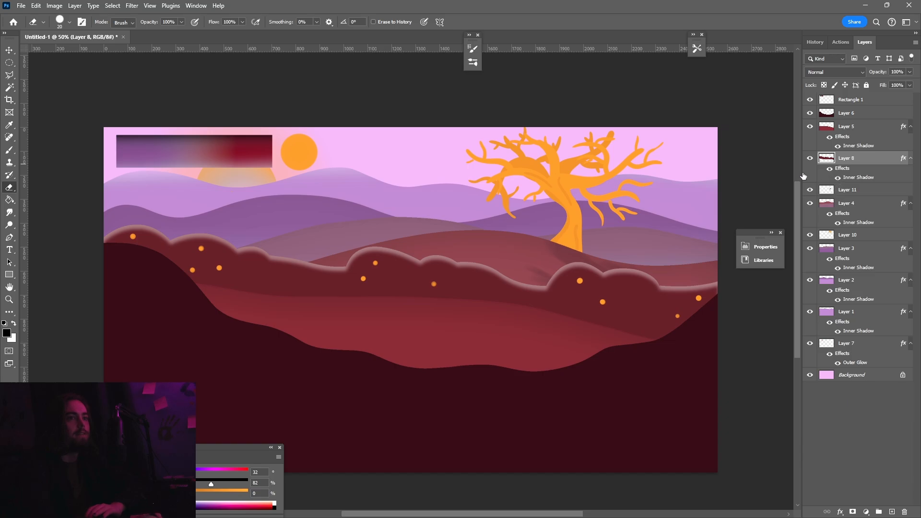
left_click(75, 6)
mouse_move(89, 20)
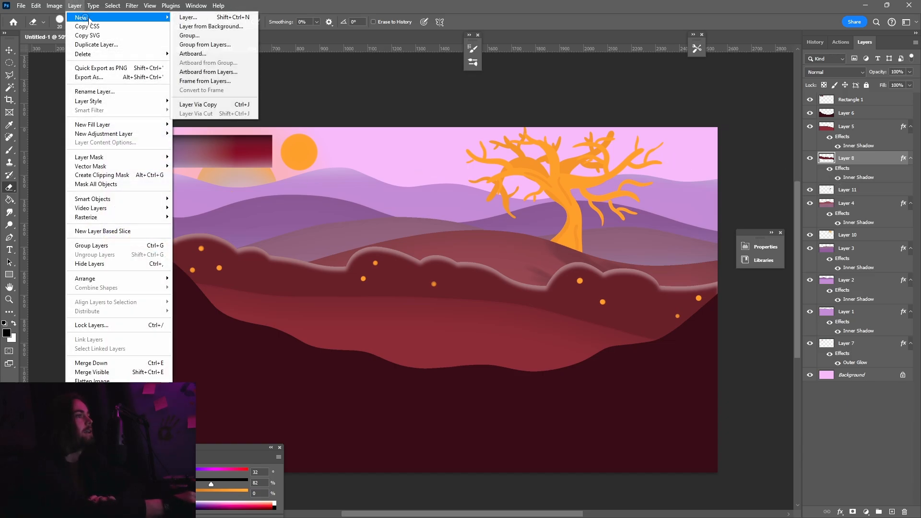
left_click(188, 18)
left_click(537, 155)
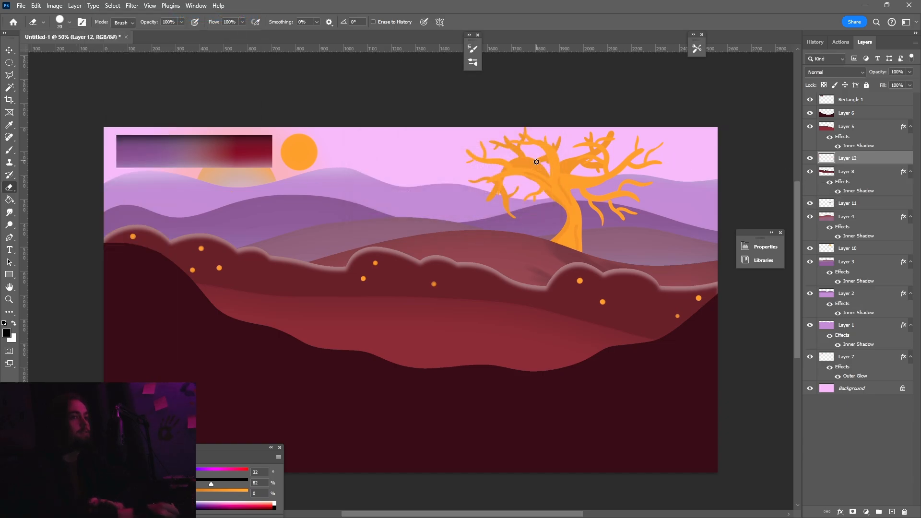
- Move Layer 12 directly above Layer 5 and brush a wavy black line across the front red hill
left_click(10, 151)
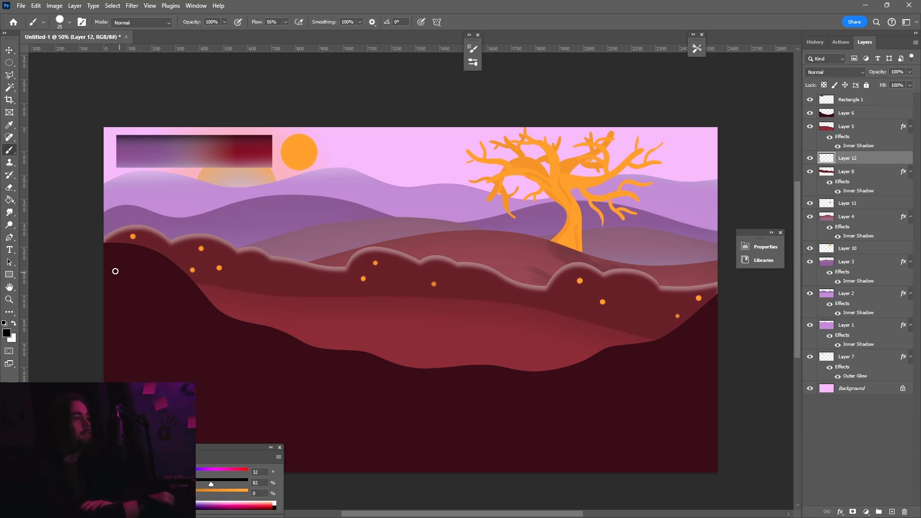
left_click_drag(193, 281, 208, 284)
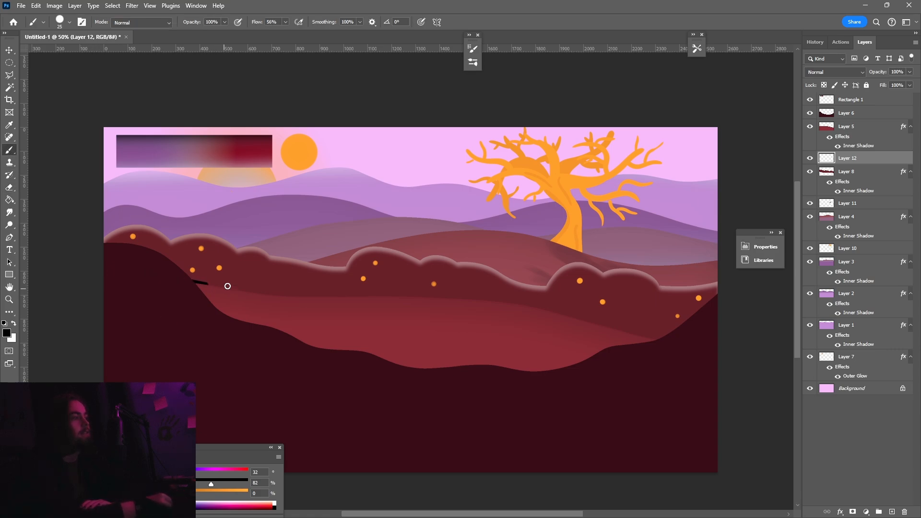
key("ctrl+z")
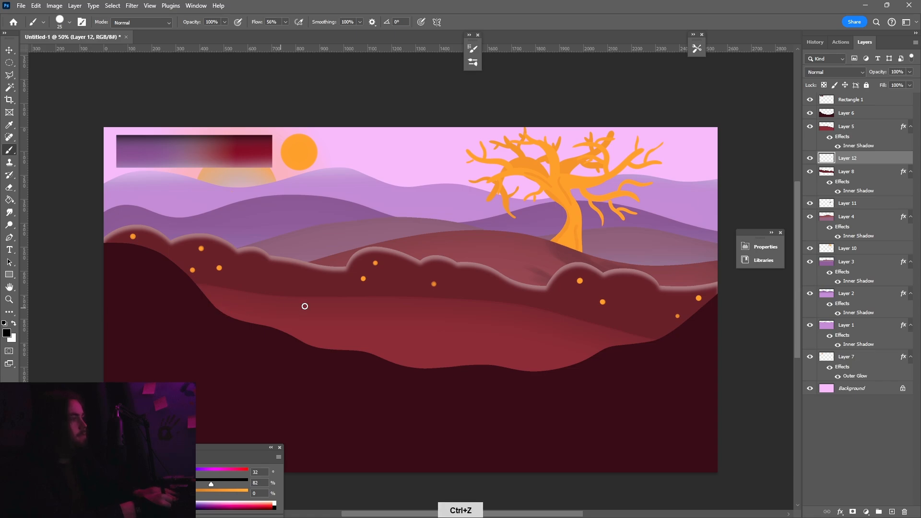
left_click_drag(839, 157, 839, 129)
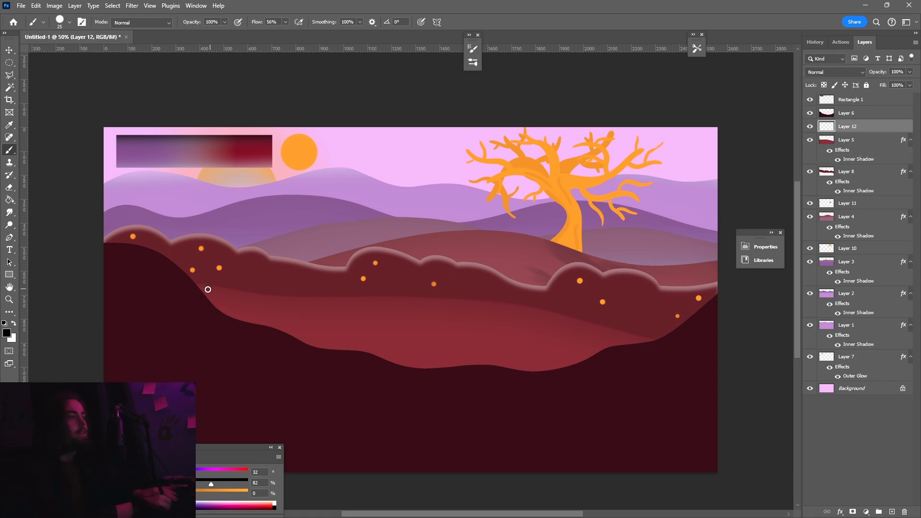
mouse_move(224, 314)
left_mouse_down()
mouse_move(263, 306)
mouse_move(489, 319)
mouse_move(535, 327)
mouse_move(593, 354)
mouse_move(630, 356)
left_mouse_up()
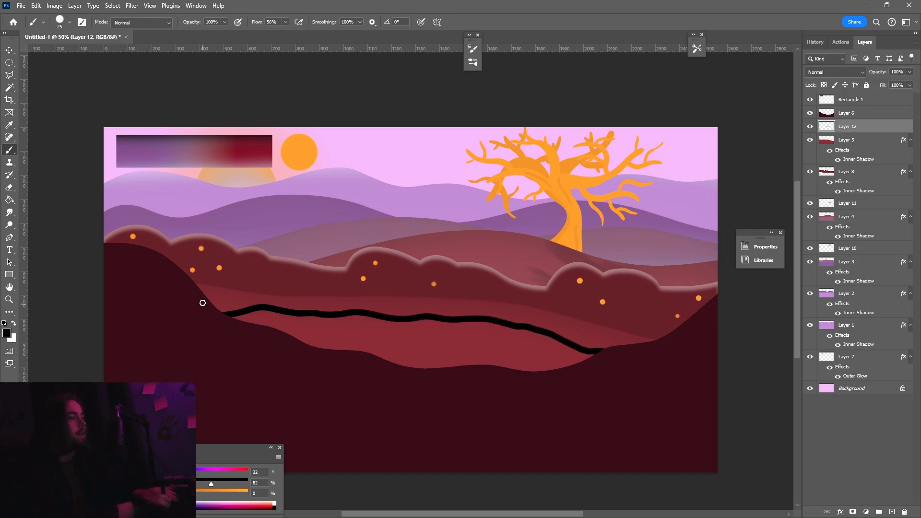
- Hide Layer 6, close the wavy line into an outline along the bushes' lower edge, and fill it with black
left_click(810, 142)
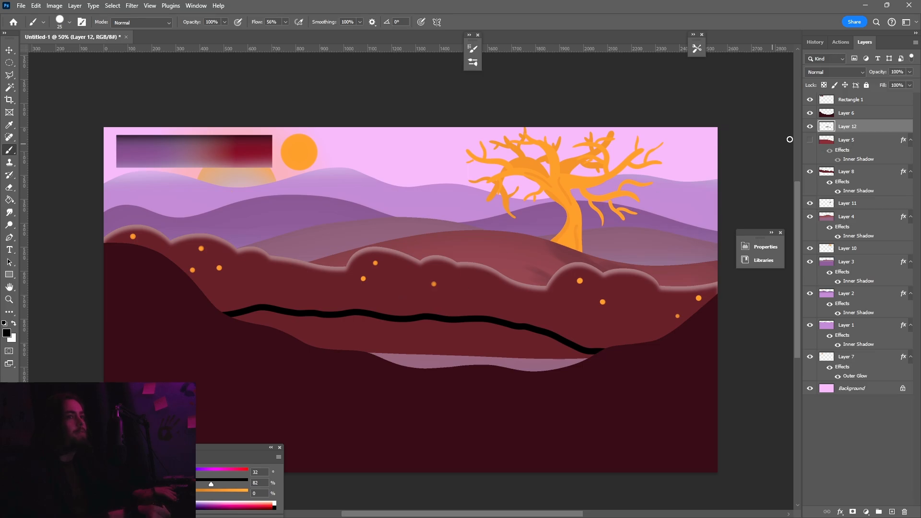
left_click(810, 141)
left_click(811, 113)
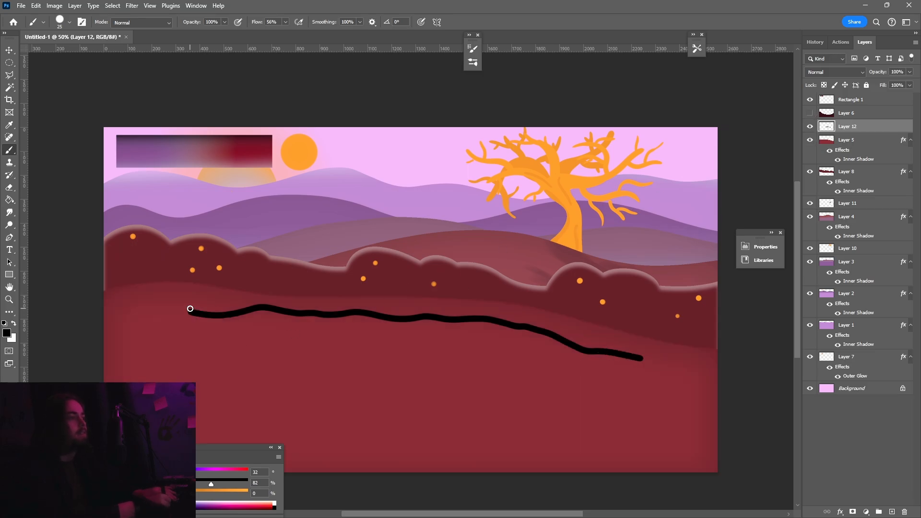
mouse_move(186, 294)
left_mouse_down()
mouse_move(185, 281)
mouse_move(281, 298)
mouse_move(527, 307)
mouse_move(651, 339)
mouse_move(644, 362)
left_mouse_up()
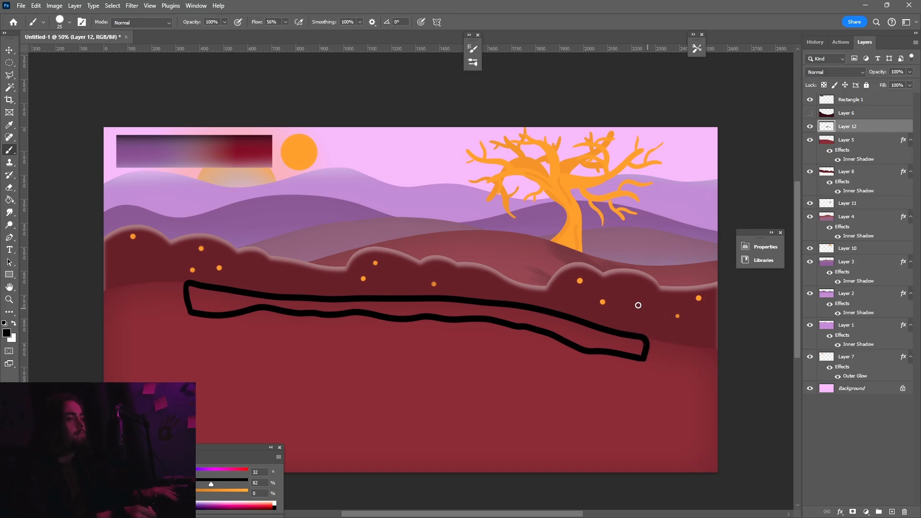
left_click(9, 201)
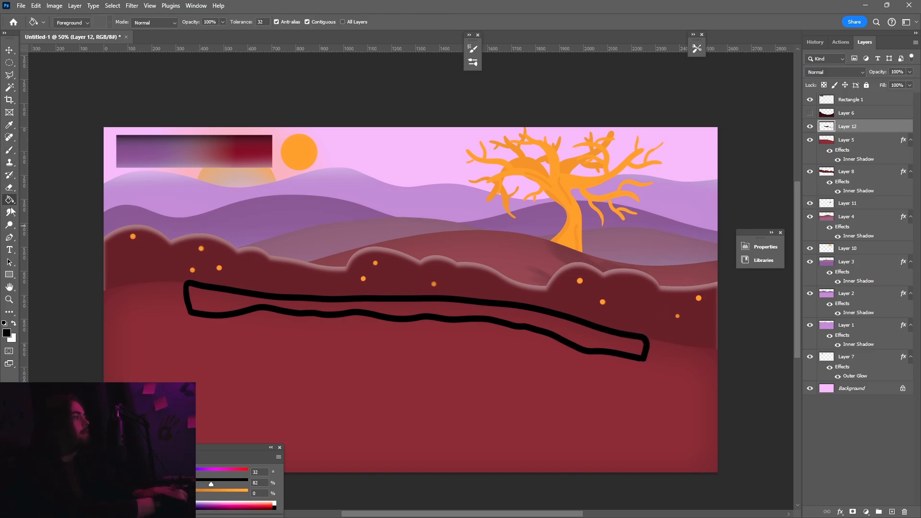
left_click(216, 304)
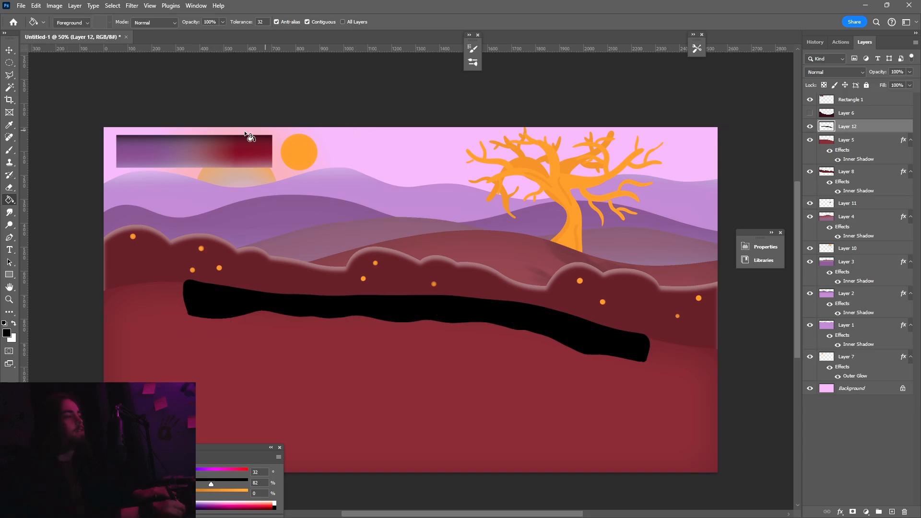
- Lower Layer 12's opacity to 52% and erase the shadow's upper edge where it overlaps the bushes
left_click(909, 72)
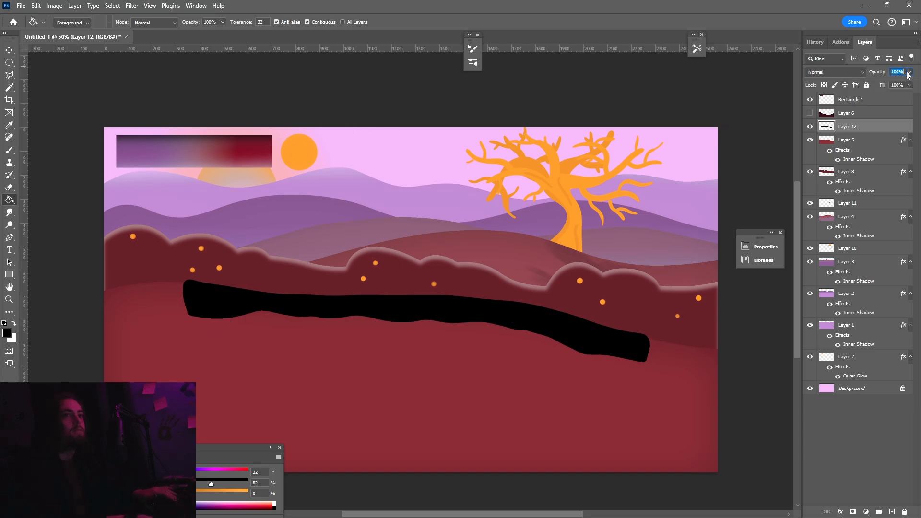
left_click(910, 73)
left_click_drag(894, 86, 888, 87)
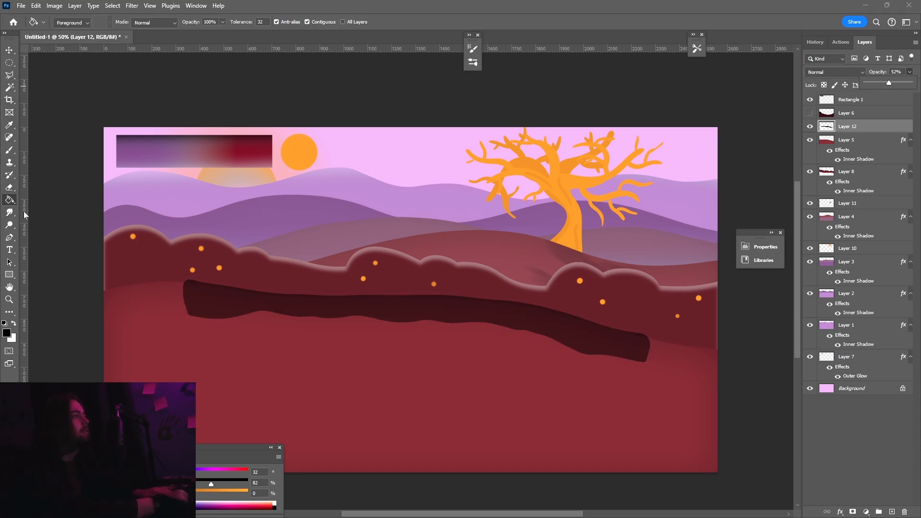
left_click(9, 187)
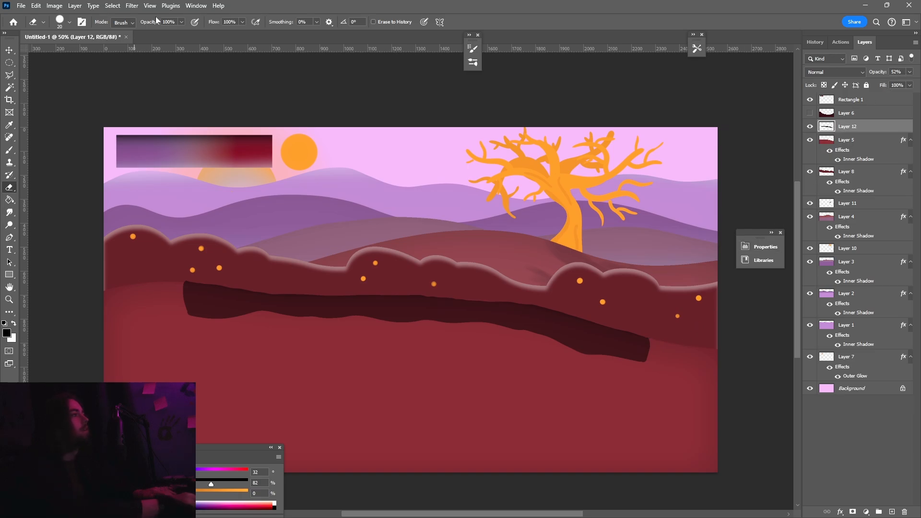
- Apply a Motion Blur to the Layer 12 shadow with an angle of -45° and a distance of 131 pixels
left_click(132, 6)
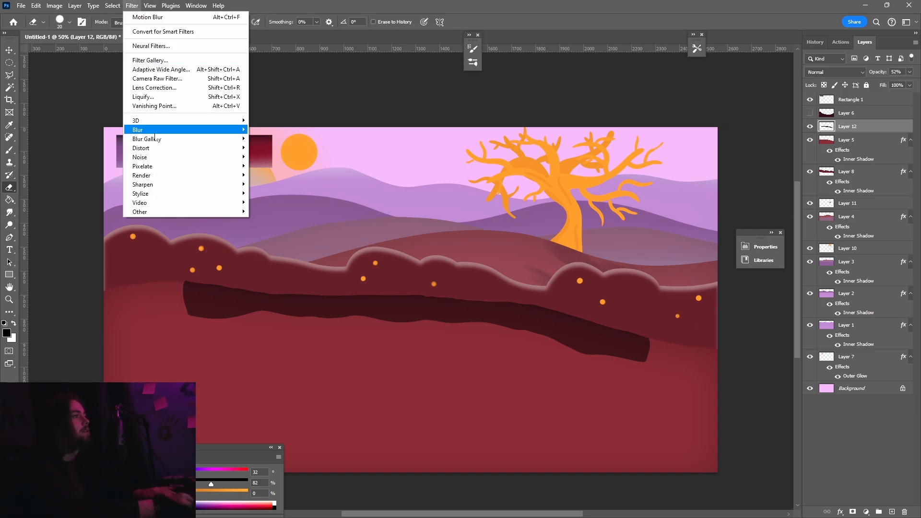
mouse_move(230, 130)
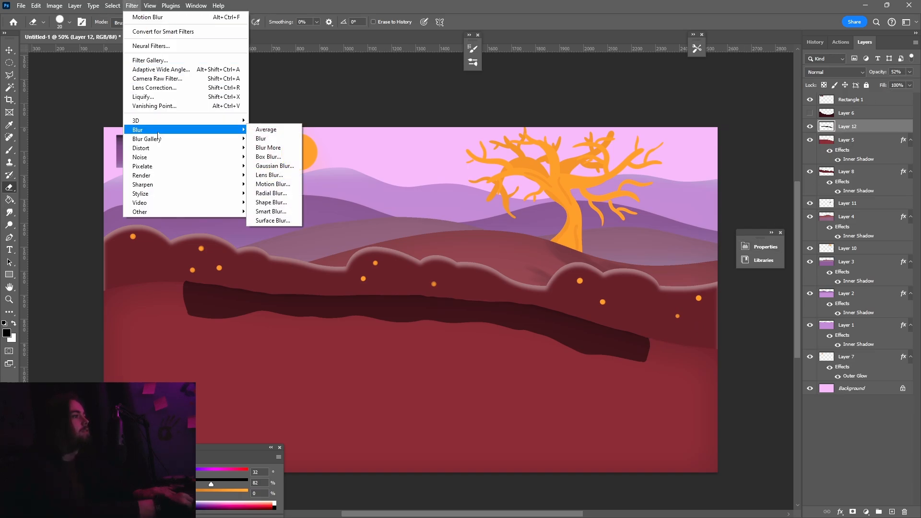
left_click(281, 184)
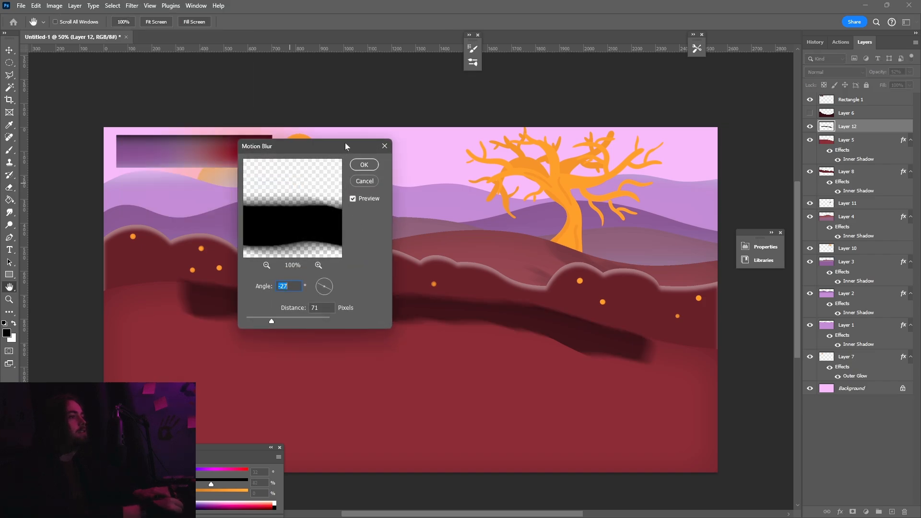
left_click_drag(344, 143, 706, 135)
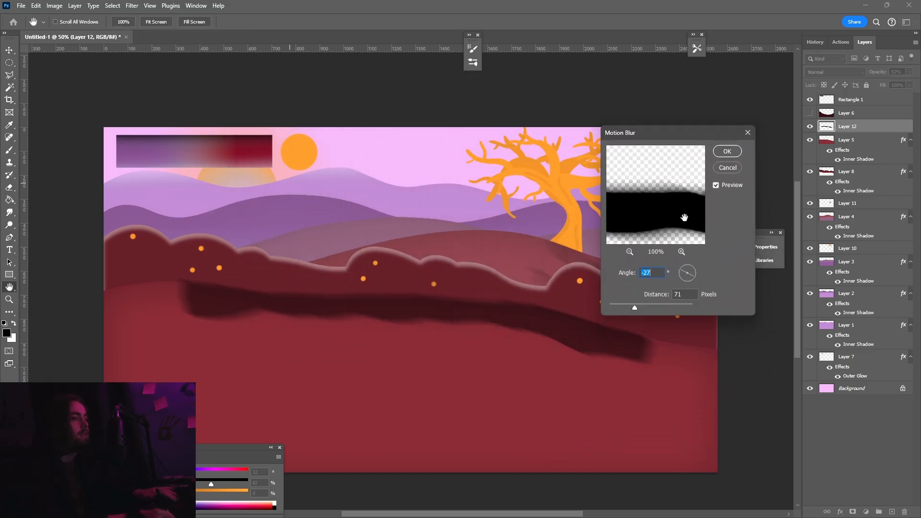
left_click_drag(687, 275, 679, 265)
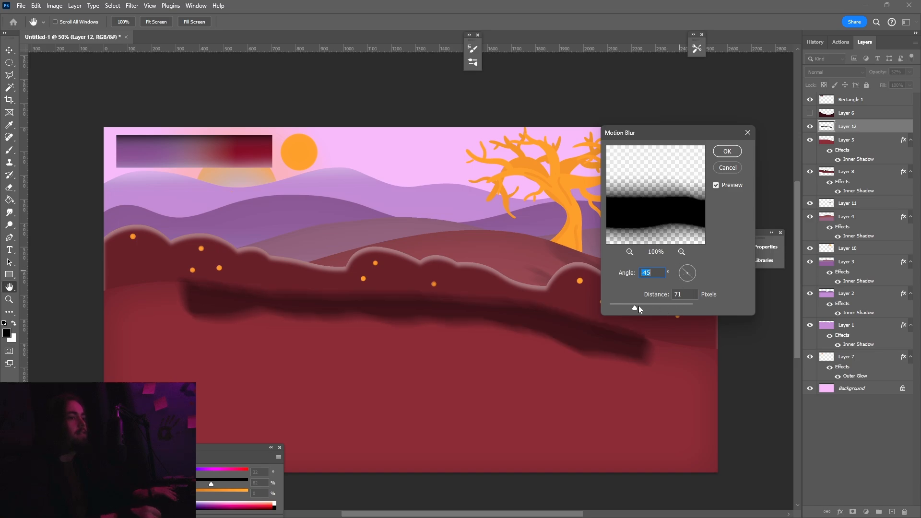
left_click_drag(638, 307, 644, 309)
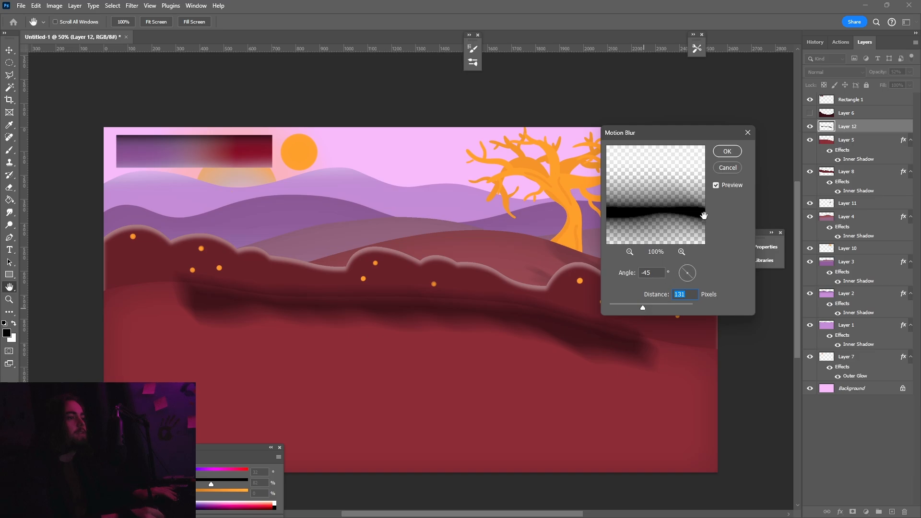
left_click(728, 152)
- Lower Layer 12's opacity to 26% and show Layer 6 again
key("e")
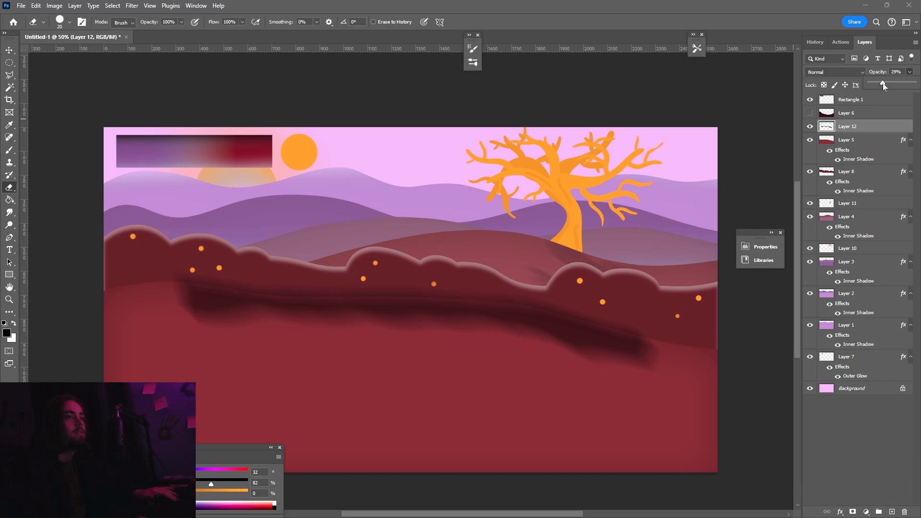
left_click_drag(883, 83, 882, 88)
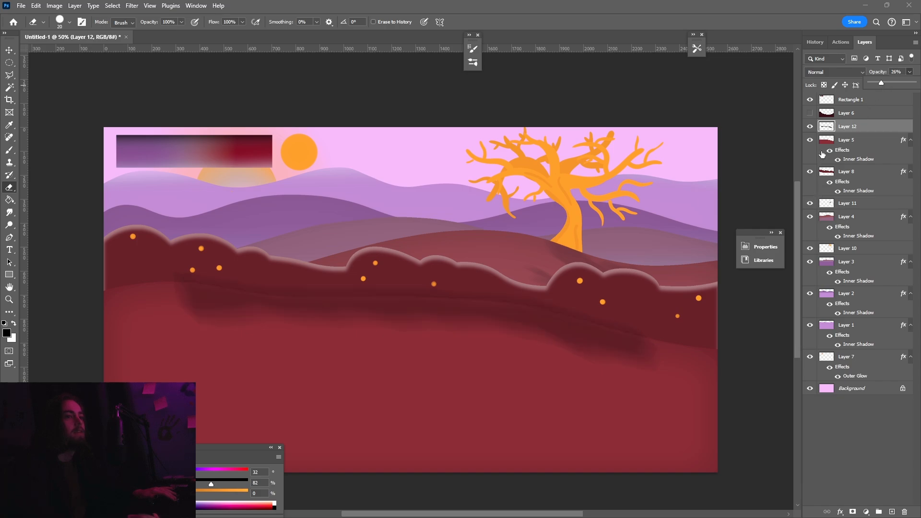
left_click(810, 113)
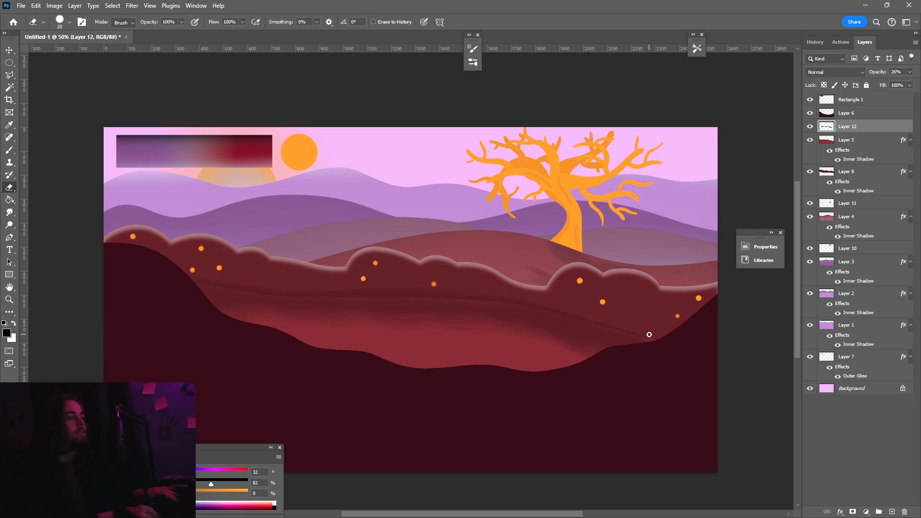
- Touch up the blurred shadow's upper edge on Layer 12 with the Eraser, undoing the stray strokes
key("ctrl+z")
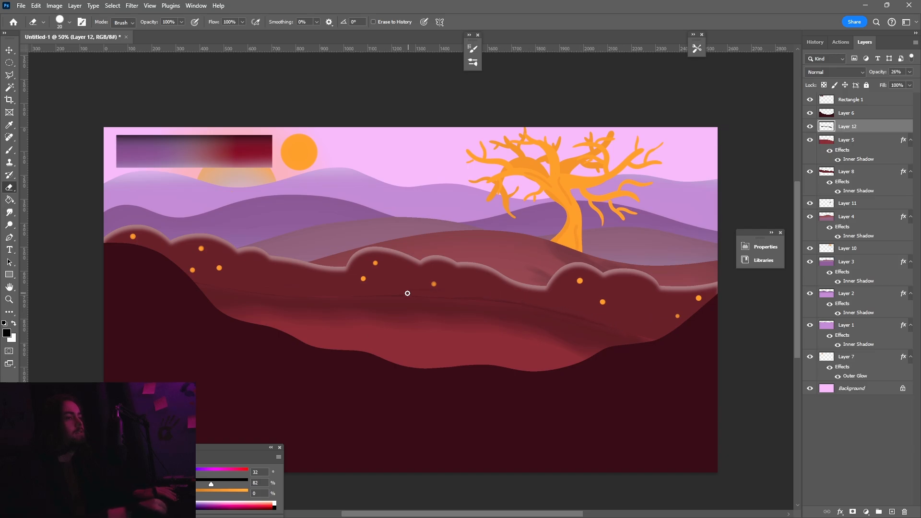
left_click_drag(348, 295, 248, 297)
key("ctrl+z")
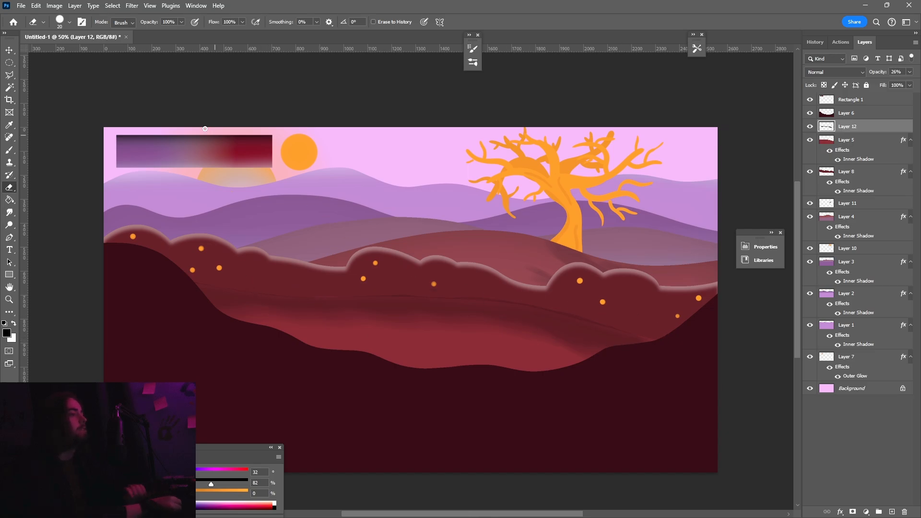
- Create a new blank layer directly above Layer 12
left_click(76, 6)
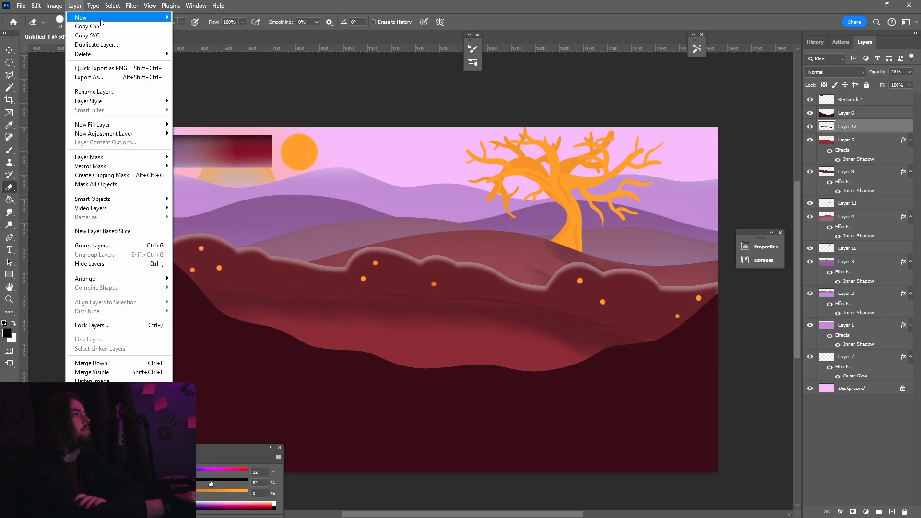
mouse_move(96, 16)
left_click(218, 17)
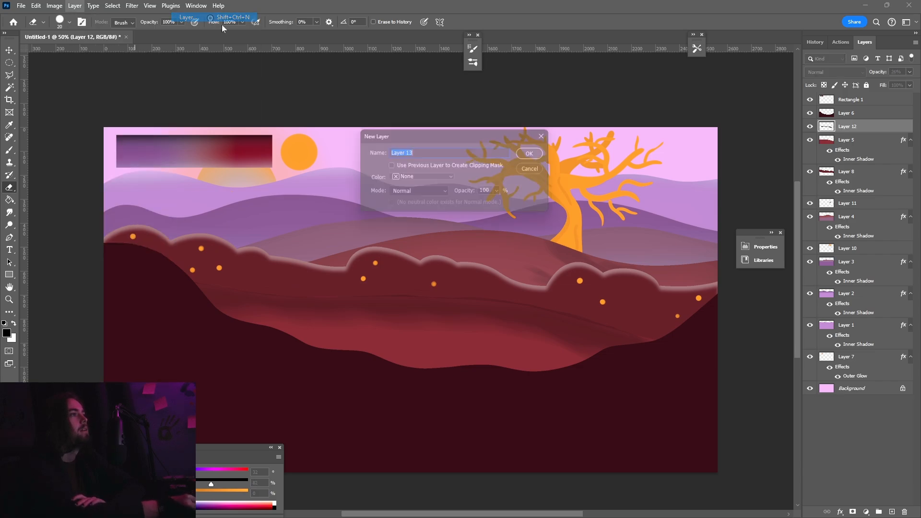
left_click(533, 154)
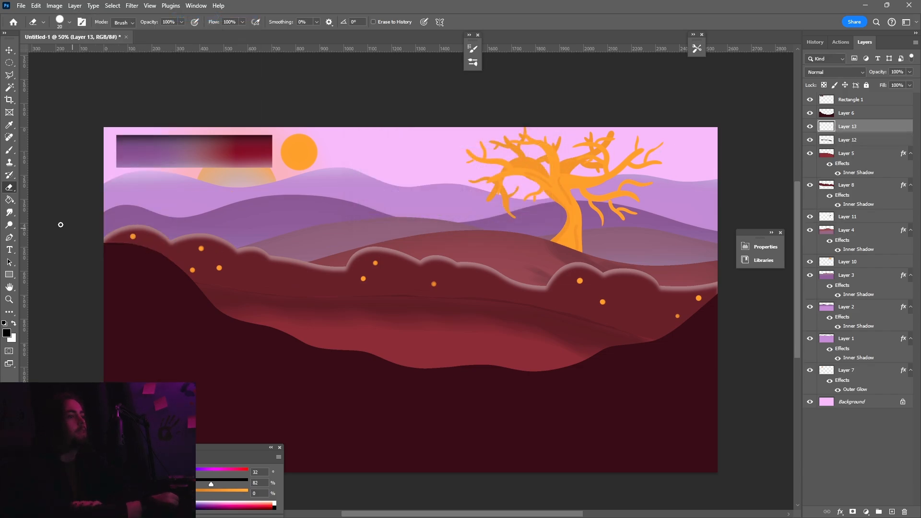
- Switch to the Brush tool and choose the second Grass brush preset
left_click(10, 150)
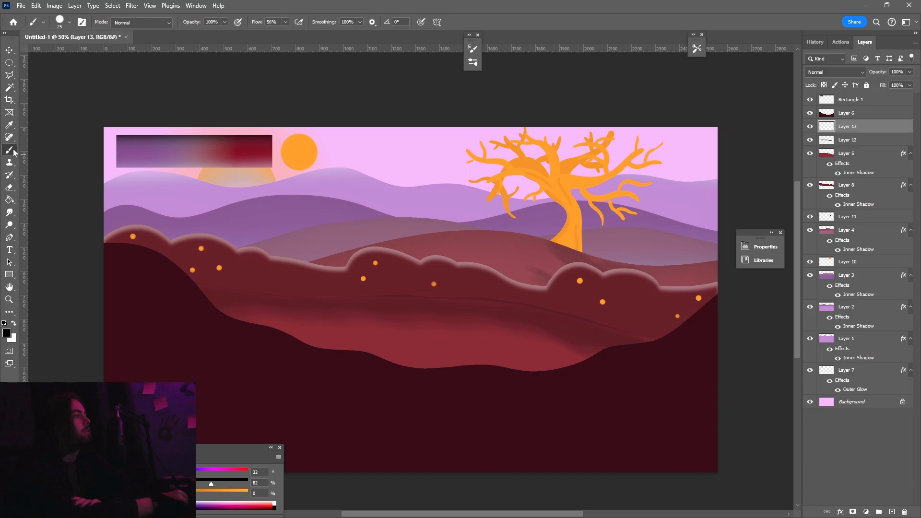
left_click(70, 22)
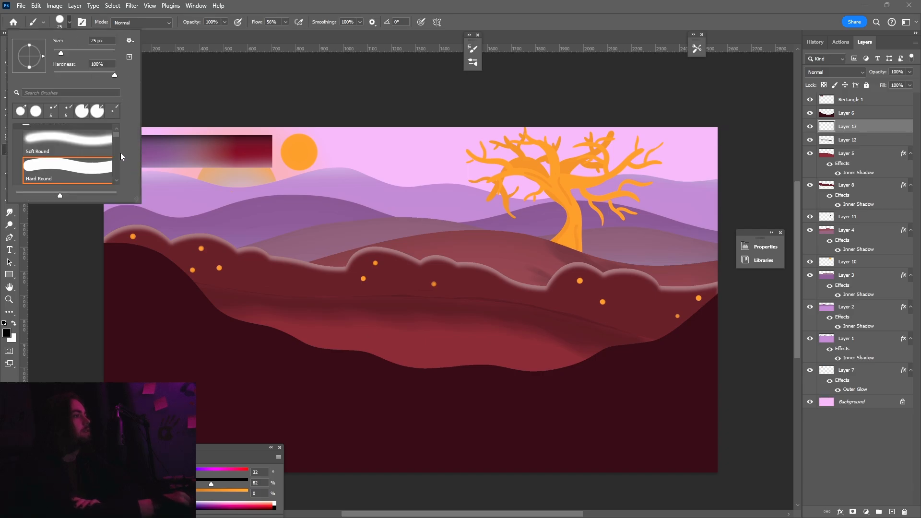
mouse_move(116, 136)
left_mouse_down()
mouse_move(123, 178)
mouse_move(113, 168)
left_mouse_up()
left_click(110, 166)
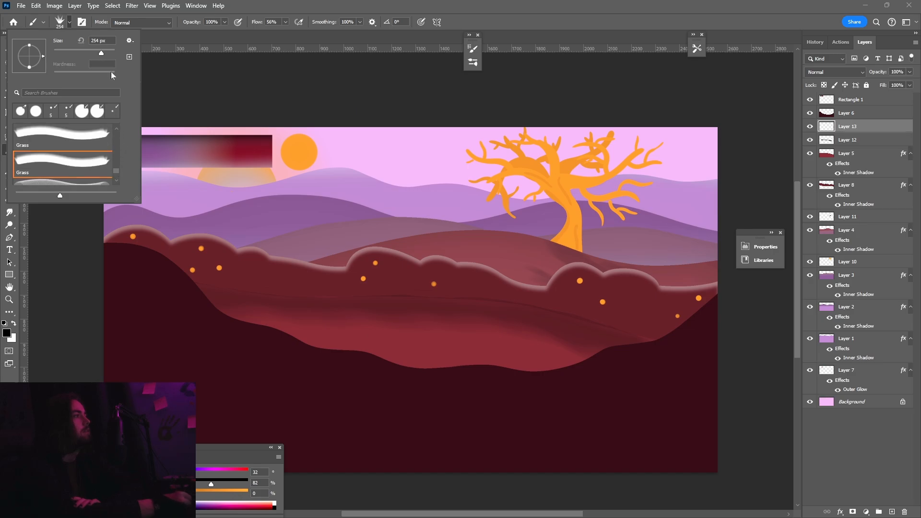
- Set the Grass brush's angle jitter to 25% in its shape dynamics and its size to 99 px
left_click(81, 22)
left_click(81, 22)
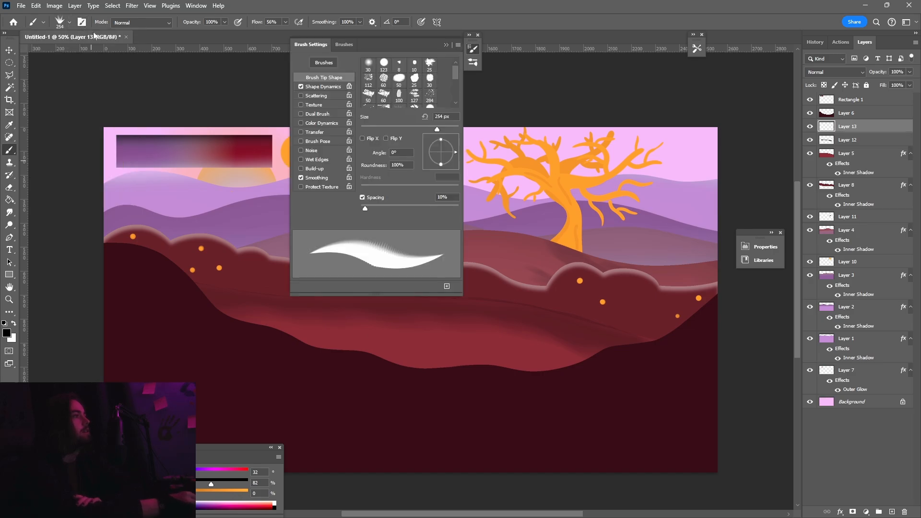
left_click(324, 86)
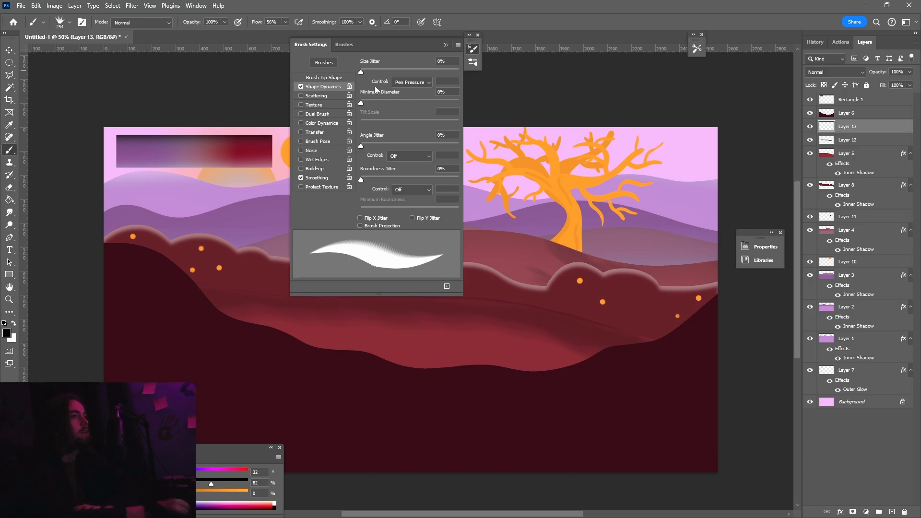
left_click_drag(364, 143, 387, 151)
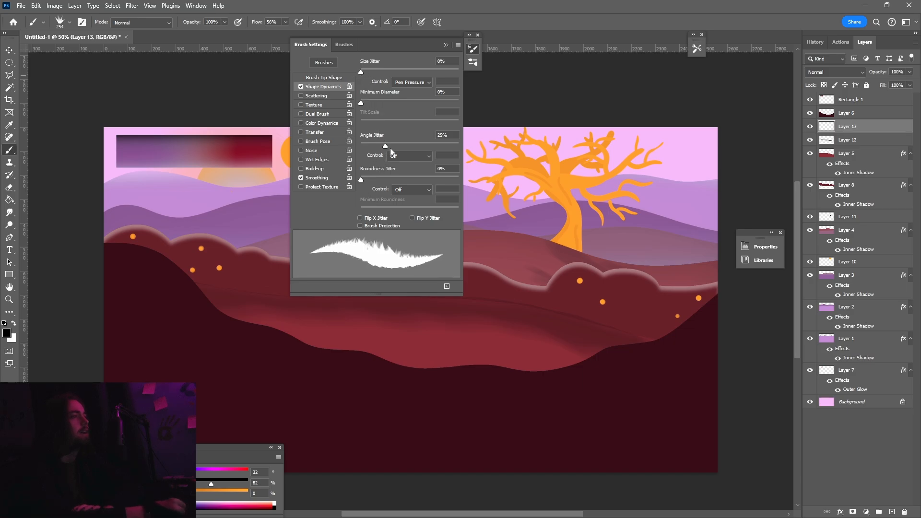
left_click(445, 45)
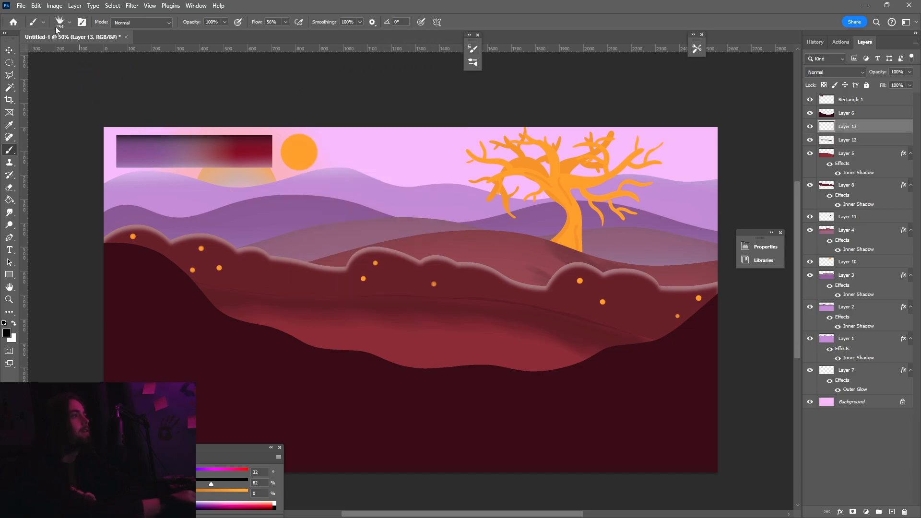
left_click(70, 22)
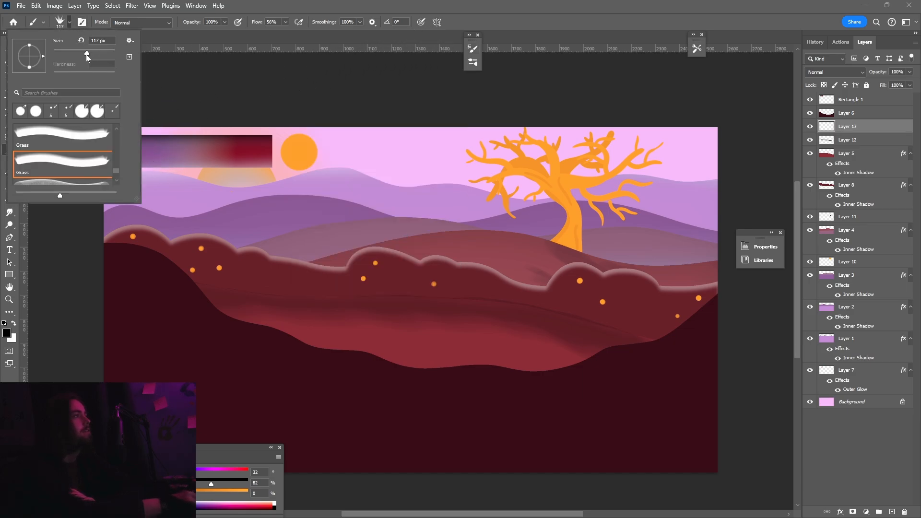
left_click_drag(79, 53, 94, 55)
left_click(148, 37)
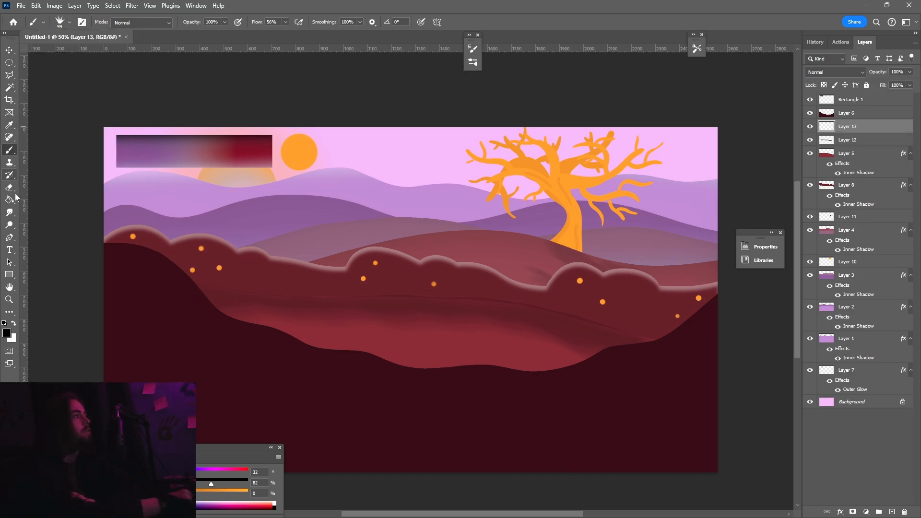
- Sample the front hill's red and brush a strip of grass along the bushes' lower edge on Layer 13
left_click(9, 125)
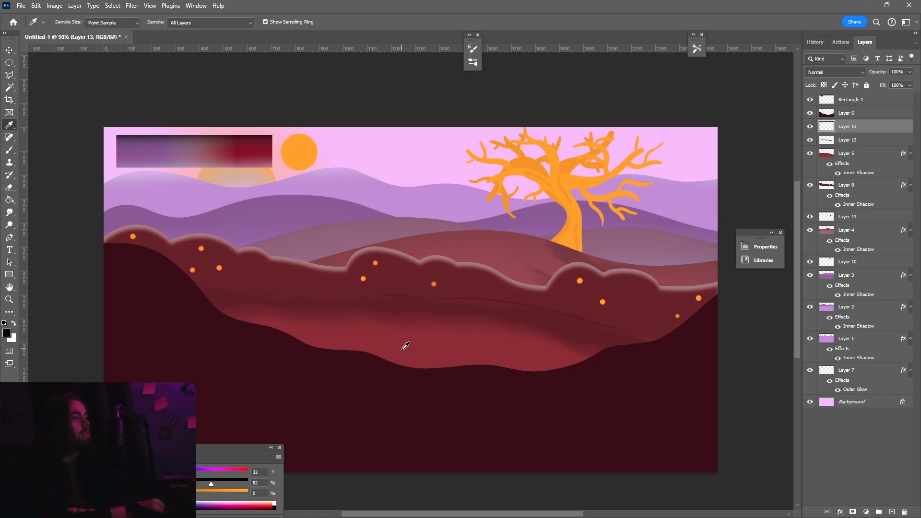
left_click(410, 329)
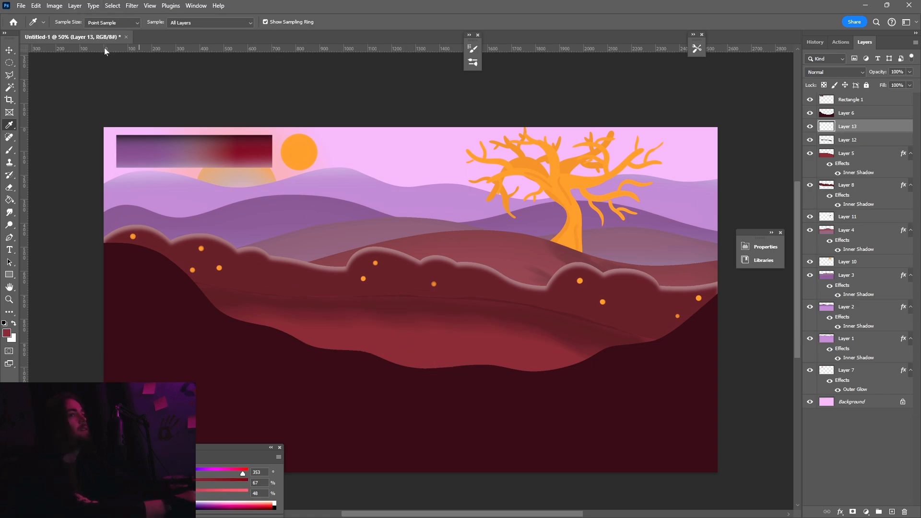
left_click(9, 150)
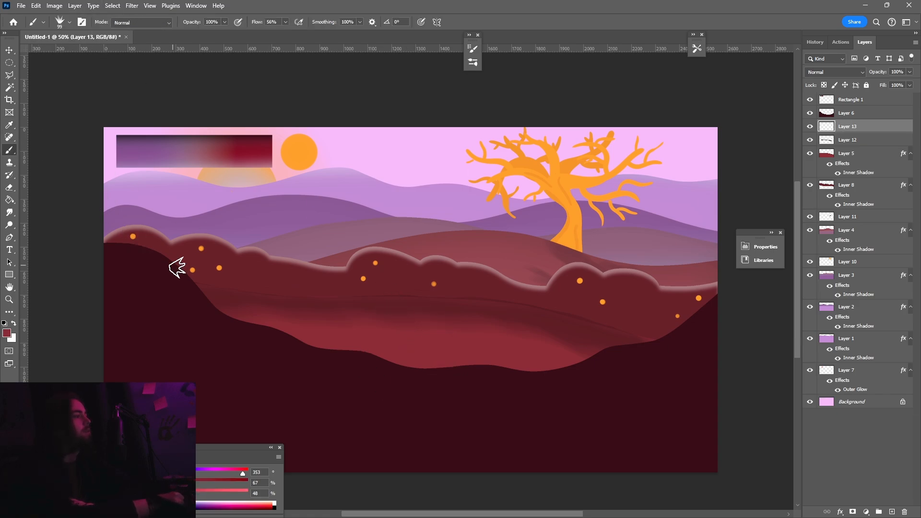
mouse_move(199, 282)
left_mouse_down()
mouse_move(302, 296)
mouse_move(460, 294)
mouse_move(660, 346)
mouse_move(729, 346)
left_mouse_up()
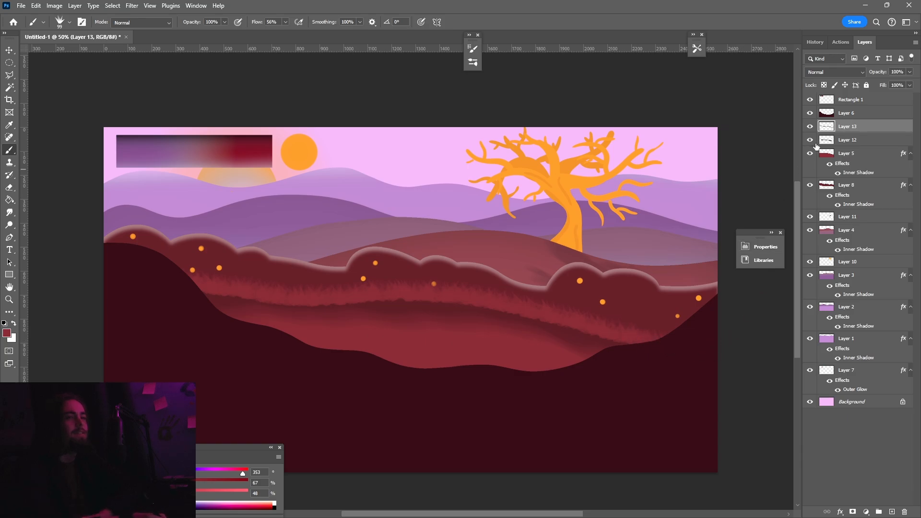
- Hide Layer 12, move the grass Layer 13 directly above Layer 5, and merge it down into Layer 5
left_click(810, 141)
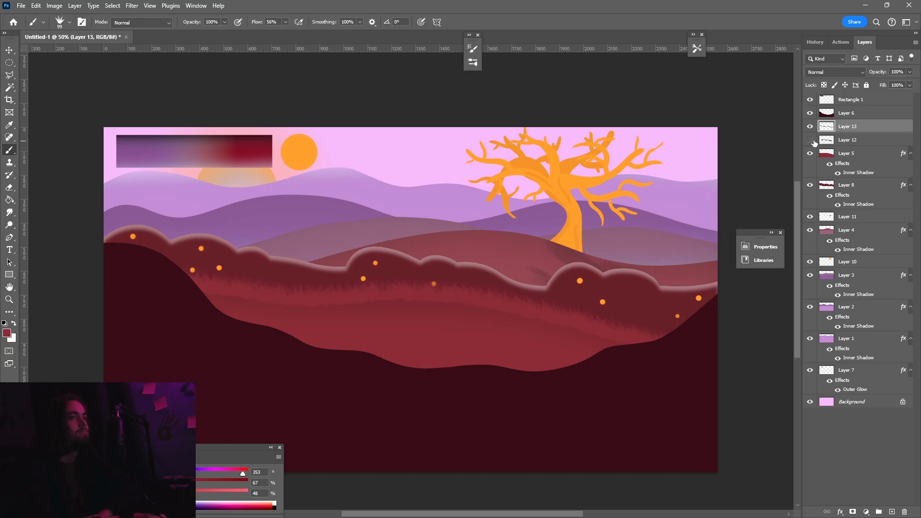
left_click(832, 142)
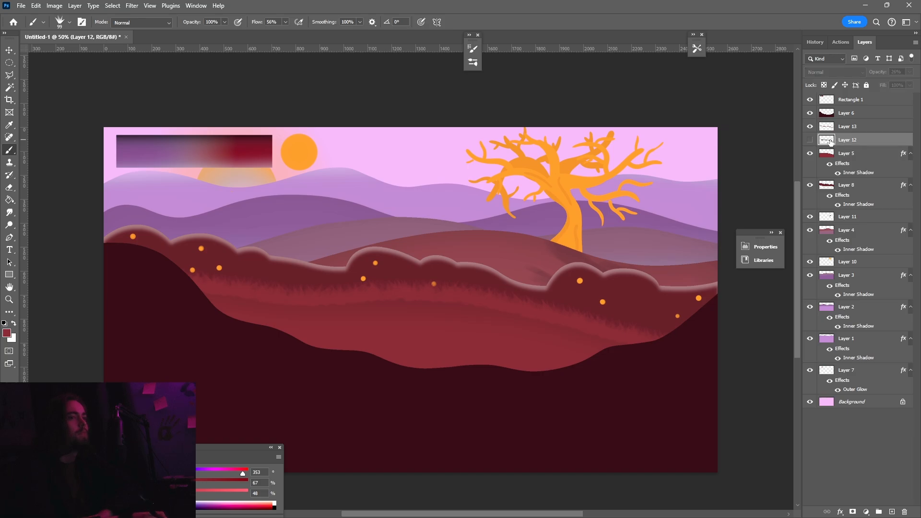
left_click_drag(831, 131, 839, 142)
right_click(841, 142)
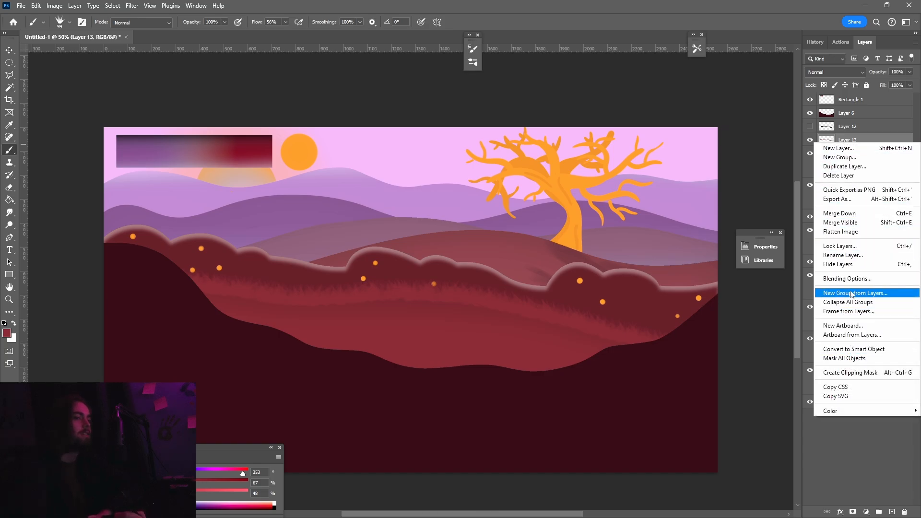
left_click(854, 214)
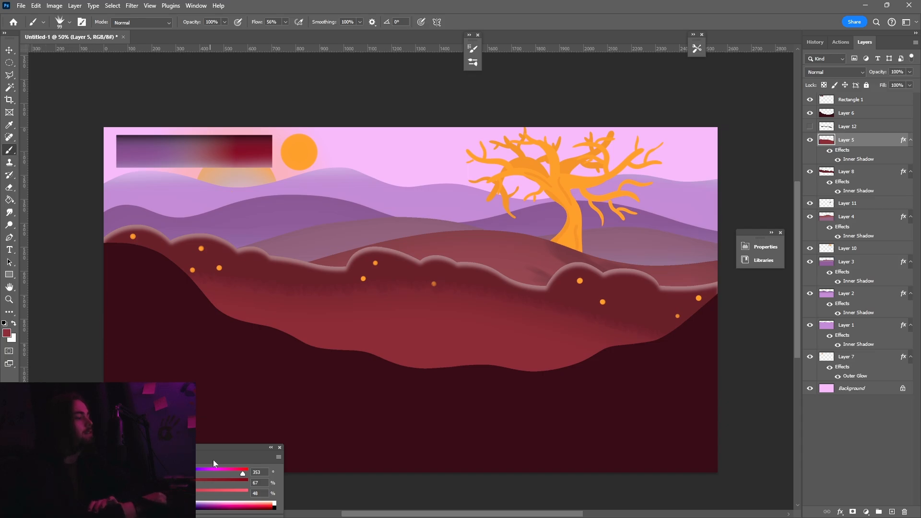
- Create a new blank layer, move it between Layer 1 and Layer 7, and make white the foreground colour
left_click(76, 6)
mouse_move(110, 20)
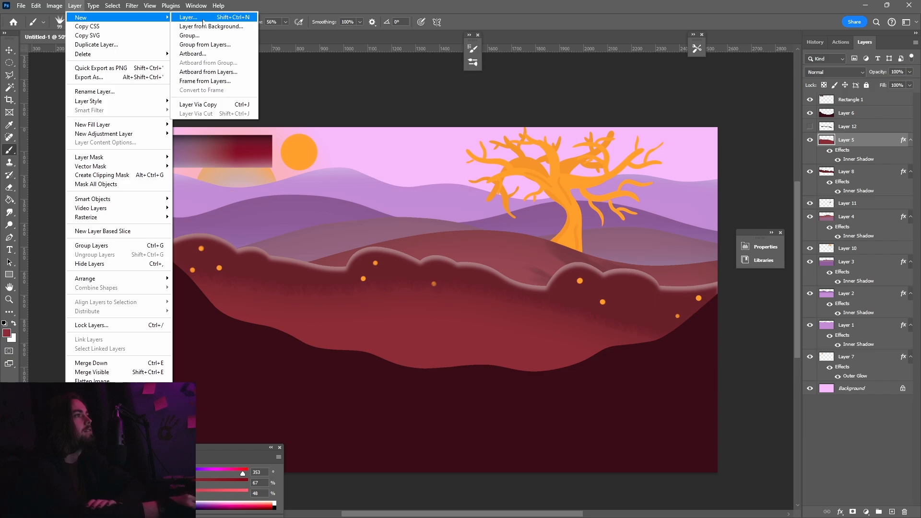
left_click(188, 18)
left_click(539, 150)
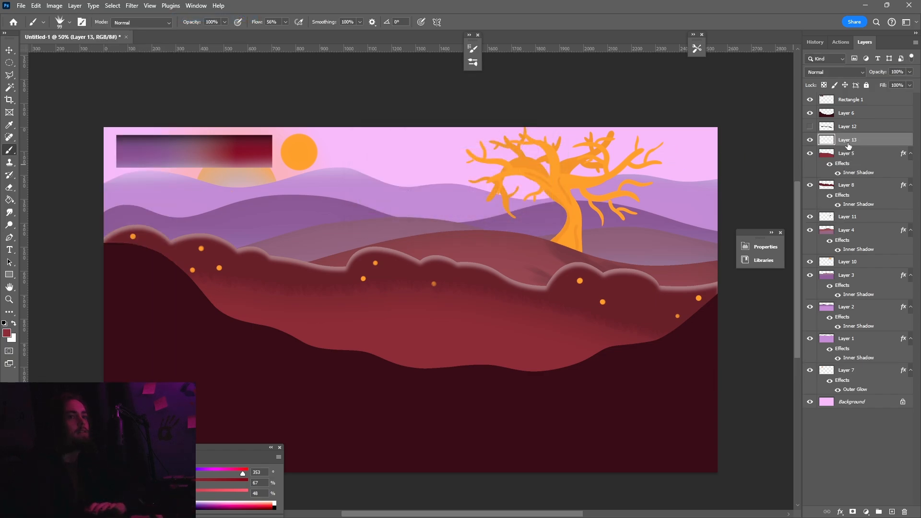
left_click_drag(848, 144, 835, 358)
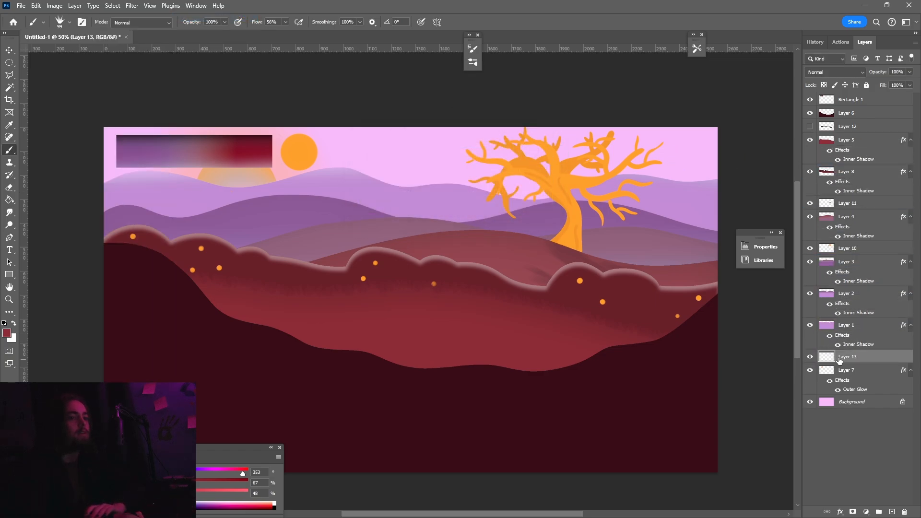
left_click(13, 325)
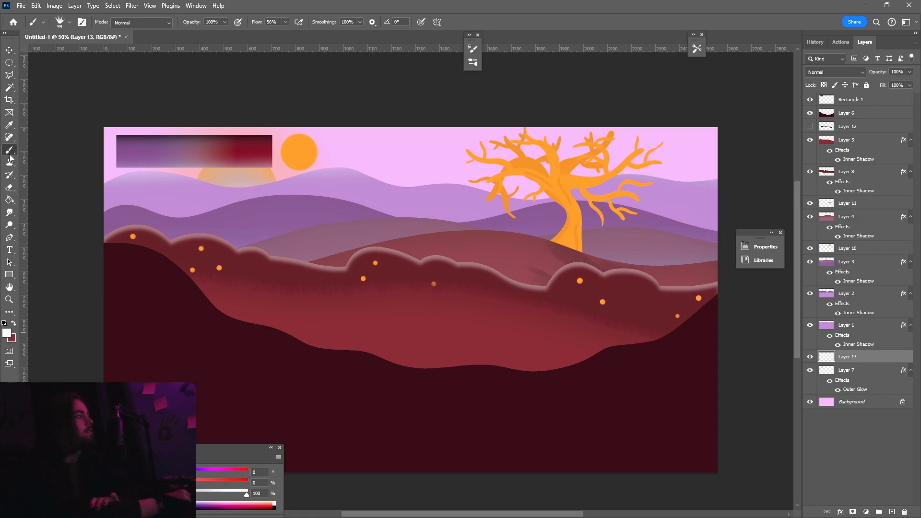
- Switch the brush tip from Grass to the Hard Round preset at 99 px
left_click(66, 23)
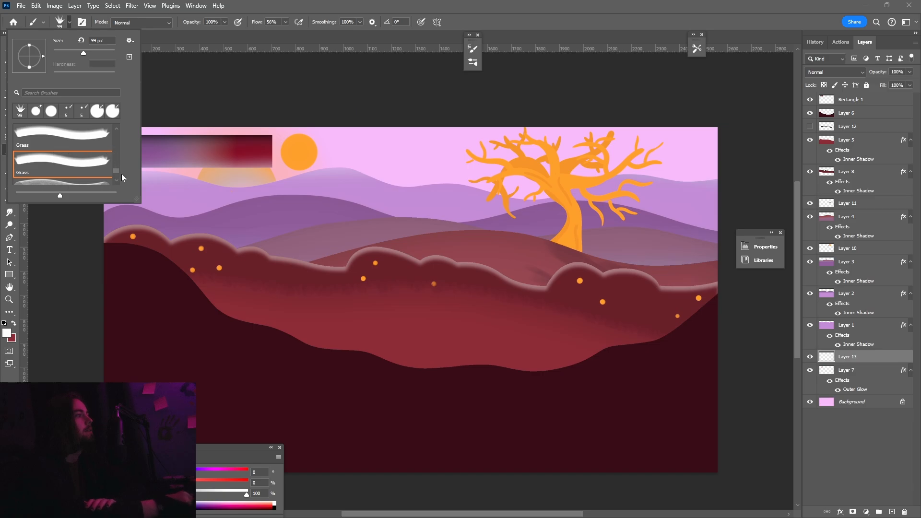
left_click_drag(118, 175, 120, 128)
left_click(87, 178)
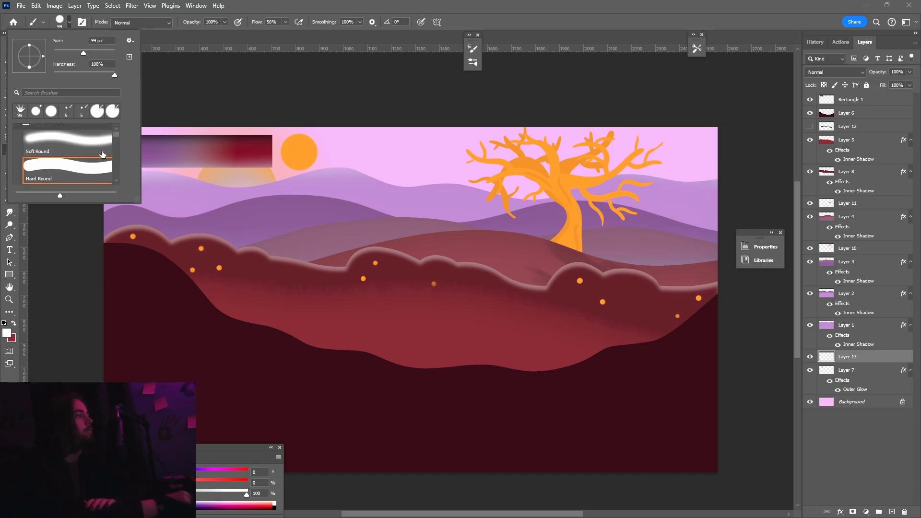
left_click(197, 83)
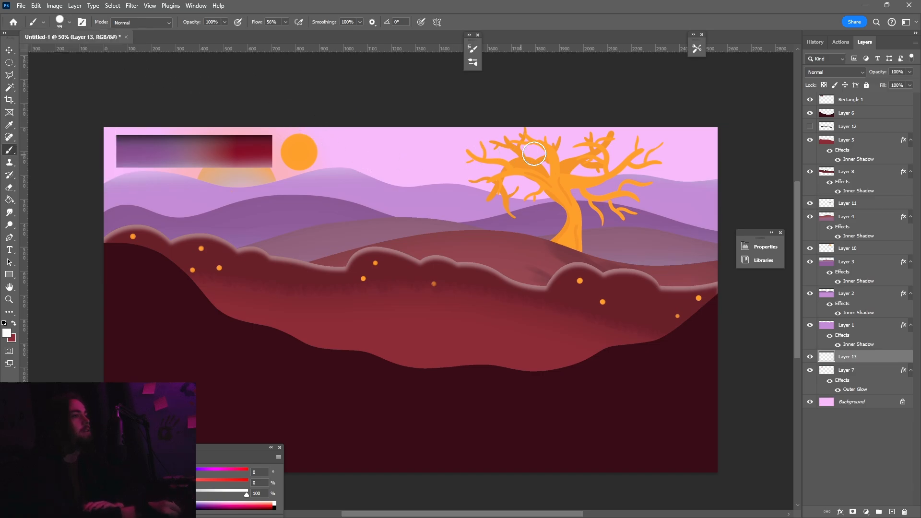
- Paint white cloud bands across the sky on Layer 13, hiding the Rectangle 1 colour reference to fill in the area above the sun
mouse_move(608, 132)
left_mouse_down()
mouse_move(578, 136)
mouse_move(536, 151)
mouse_move(435, 141)
mouse_move(412, 156)
mouse_move(498, 176)
mouse_move(634, 156)
mouse_move(618, 136)
mouse_move(581, 131)
mouse_move(555, 138)
mouse_move(587, 144)
mouse_move(556, 155)
mouse_move(617, 150)
mouse_move(464, 158)
left_mouse_up()
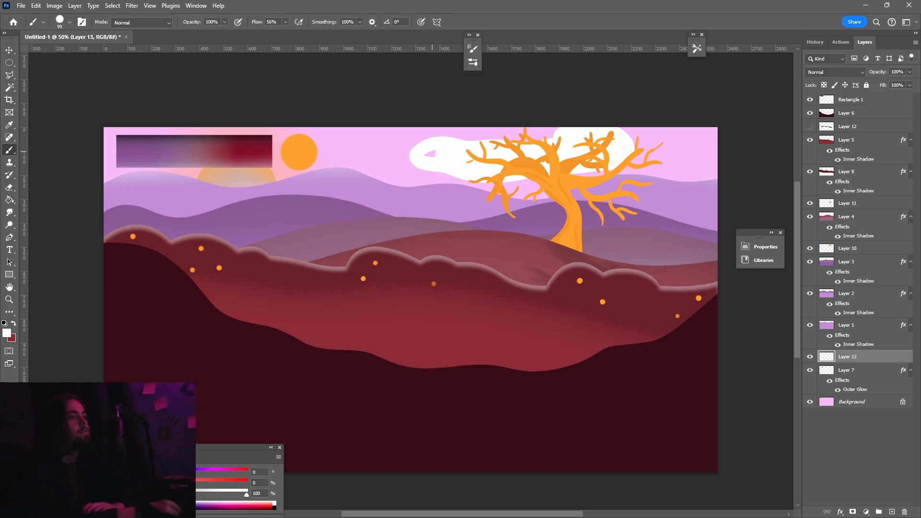
mouse_move(343, 169)
left_mouse_down()
mouse_move(335, 150)
mouse_move(302, 148)
left_mouse_up()
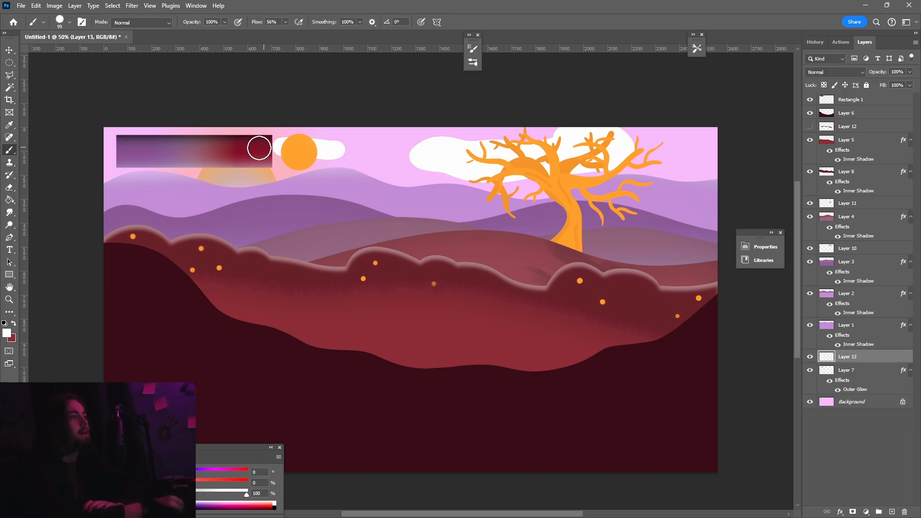
mouse_move(127, 150)
left_mouse_down()
mouse_move(153, 138)
mouse_move(203, 168)
mouse_move(242, 153)
mouse_move(276, 154)
left_mouse_up()
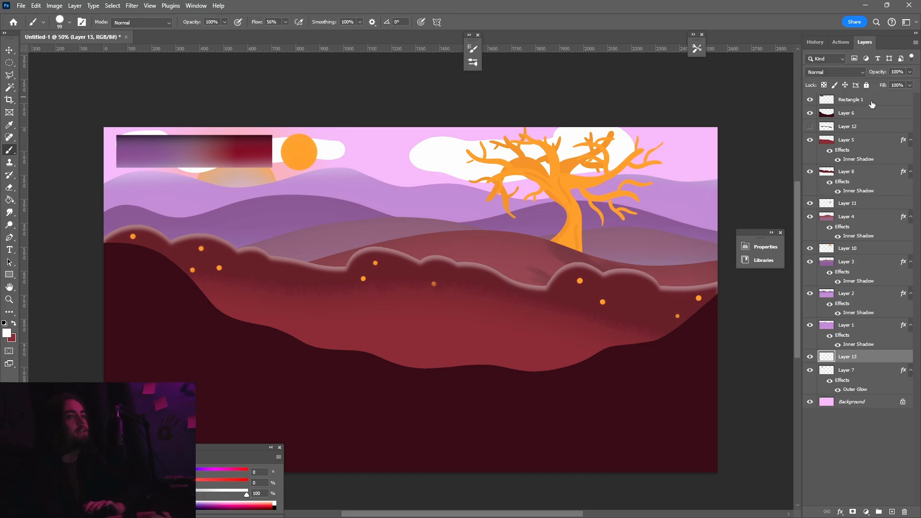
left_click(810, 99)
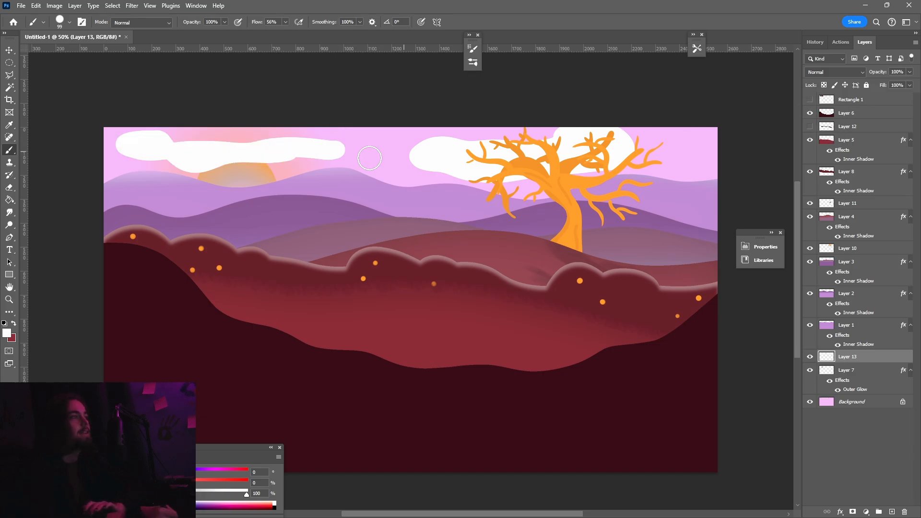
left_click_drag(187, 136, 299, 139)
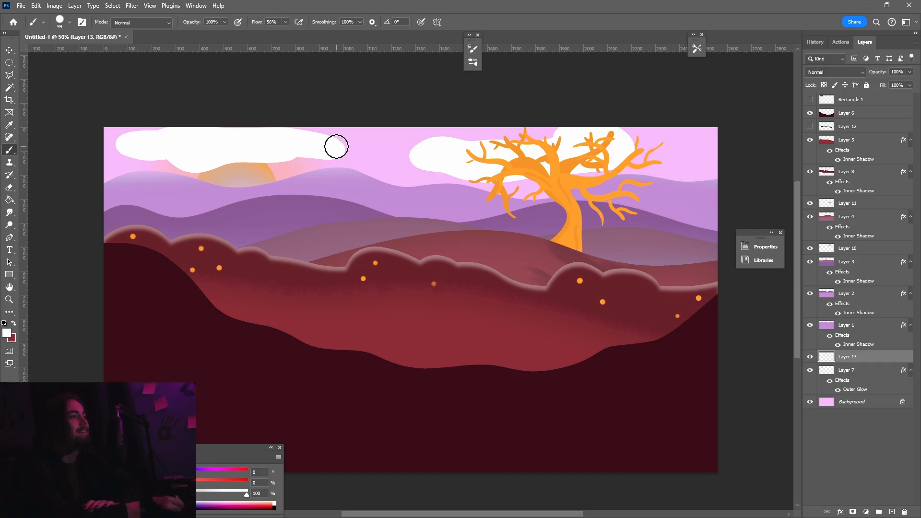
- Apply a Motion Blur with a 4° angle and 382 px distance to the clouds, and set Layer 13's opacity to 72%
left_click(130, 8)
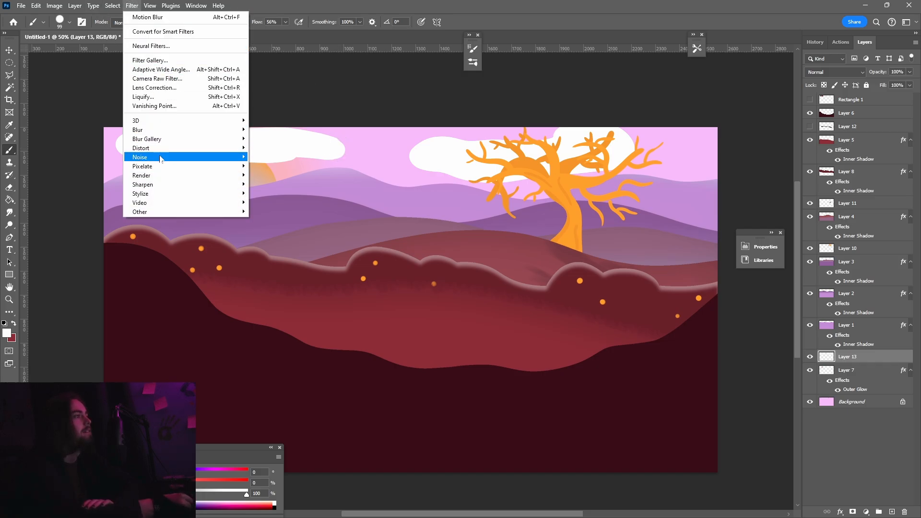
mouse_move(160, 159)
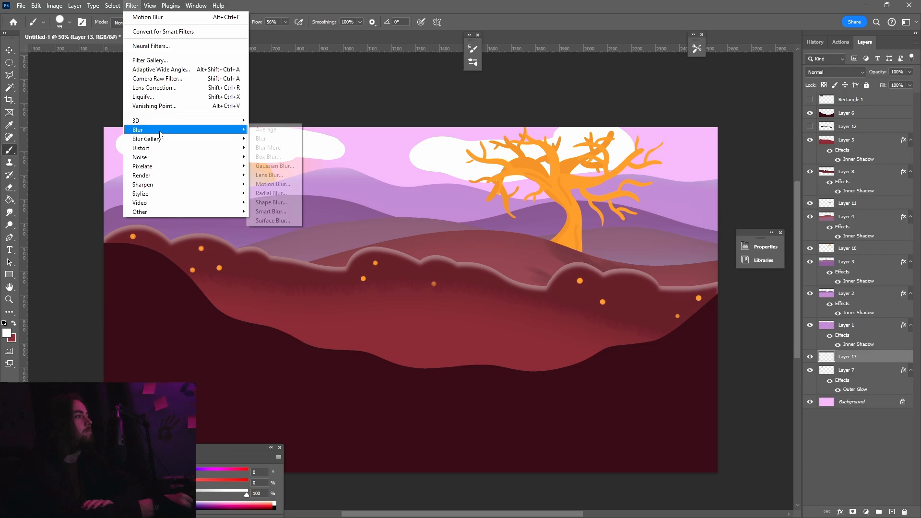
mouse_move(241, 141)
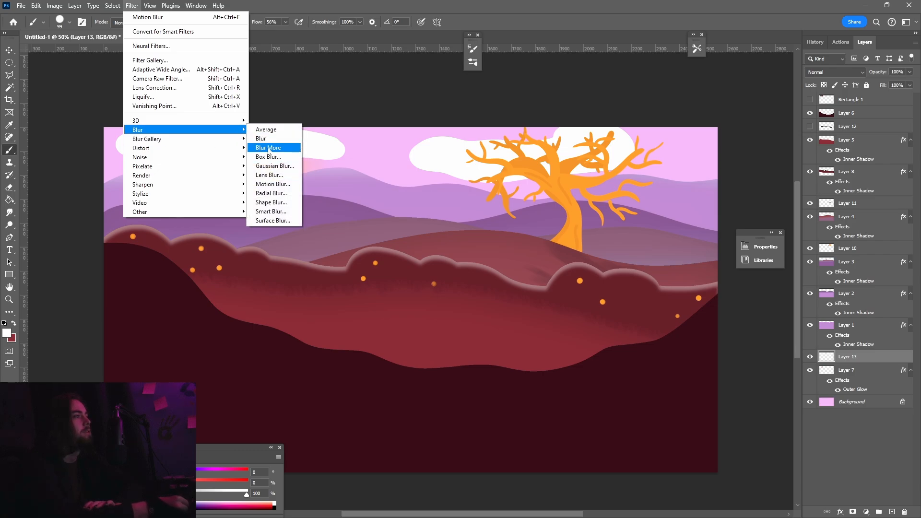
left_click(279, 185)
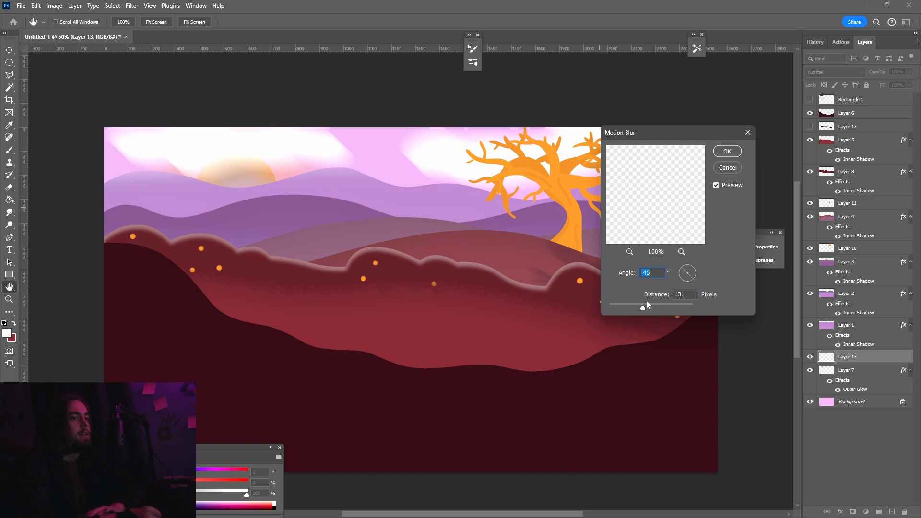
left_click(681, 275)
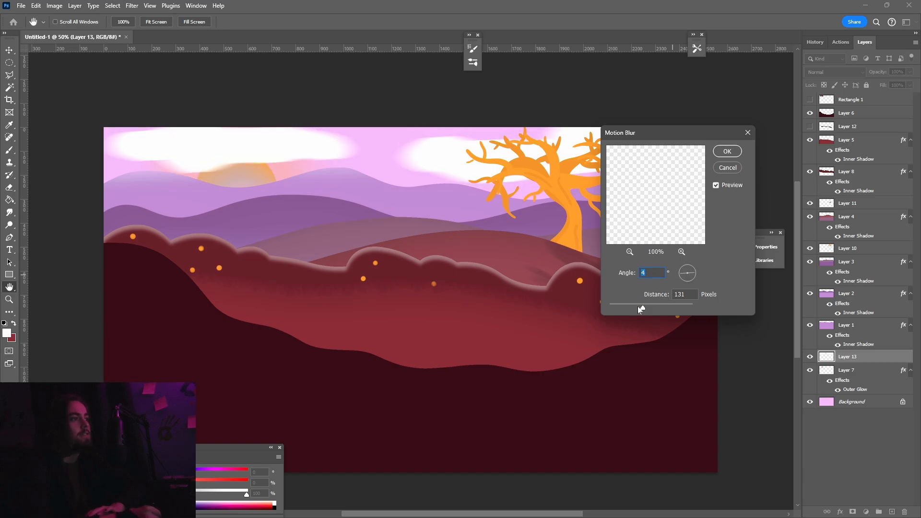
left_click_drag(644, 307, 669, 310)
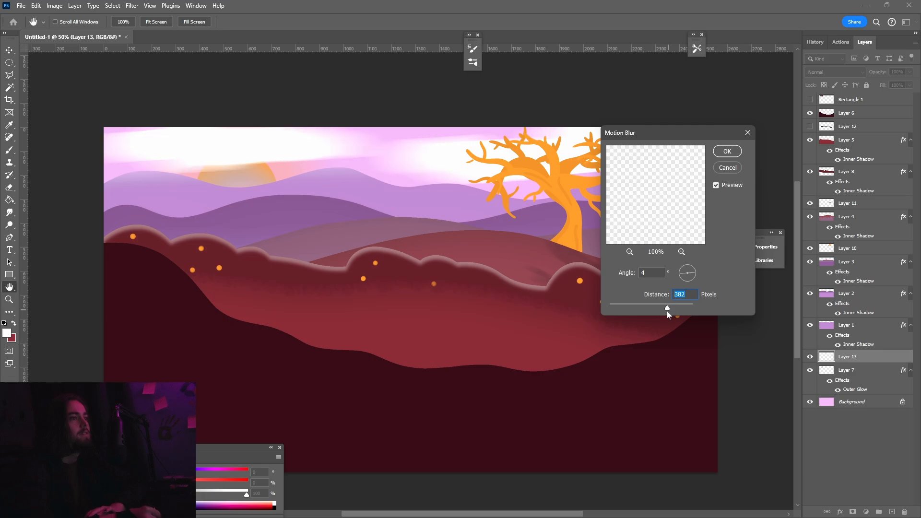
left_click(733, 152)
left_click(909, 73)
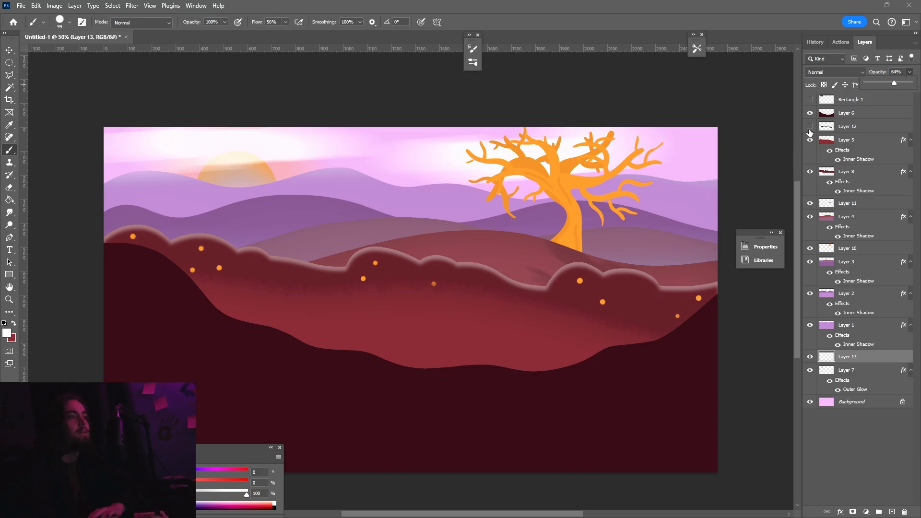
left_click_drag(897, 85, 898, 85)
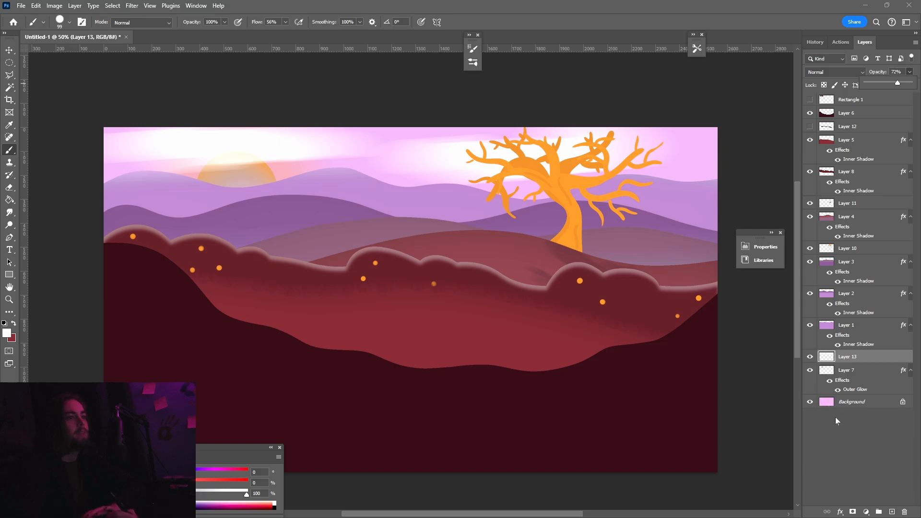
- Place the old-paper texture image into the document and move its layer to the top of the layer stack
left_click(852, 403)
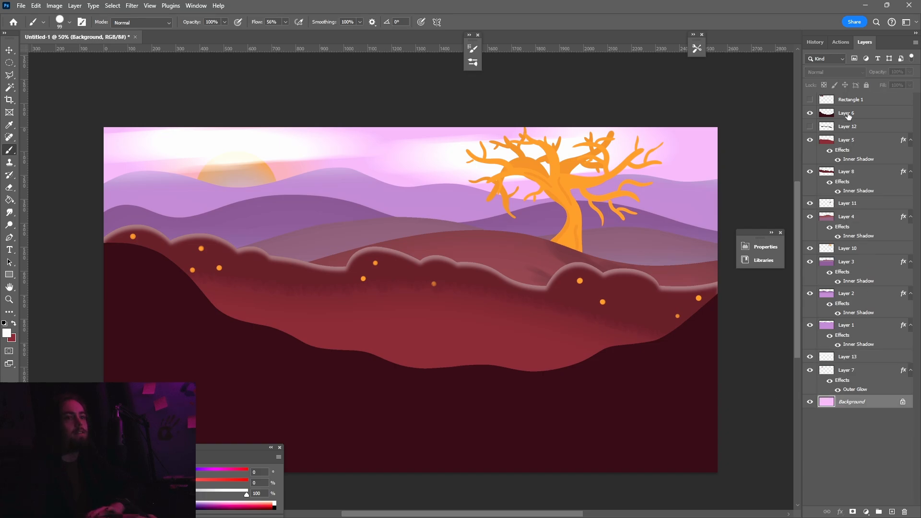
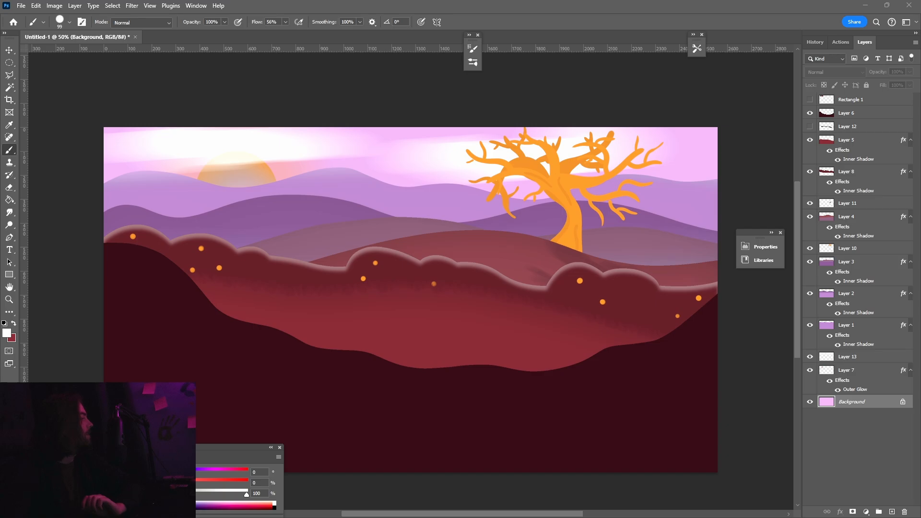
left_click_drag(137, 278, 191, 272)
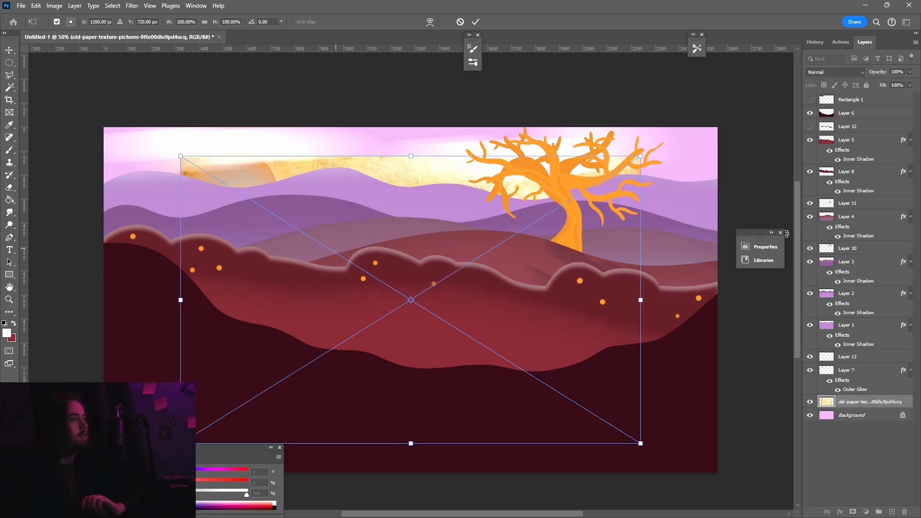
left_click_drag(850, 399, 859, 100)
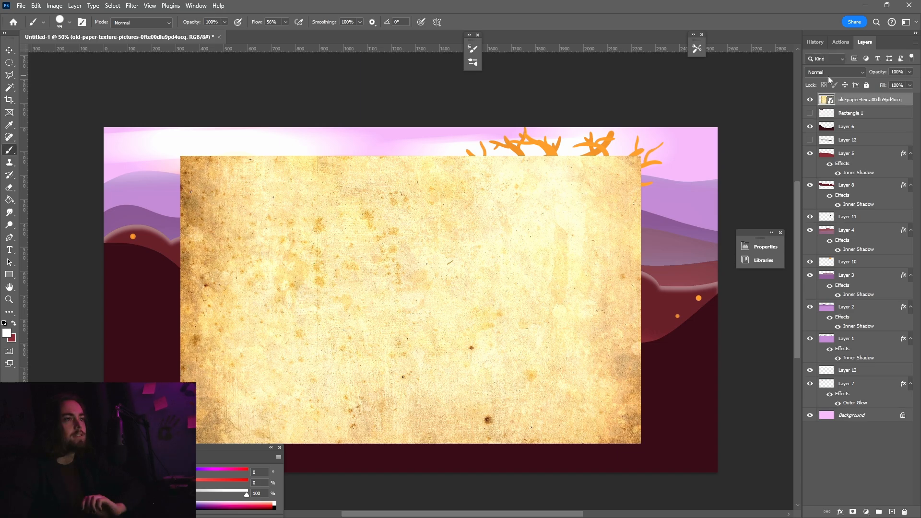
- Rasterize the old-paper texture smart object
right_click(862, 105)
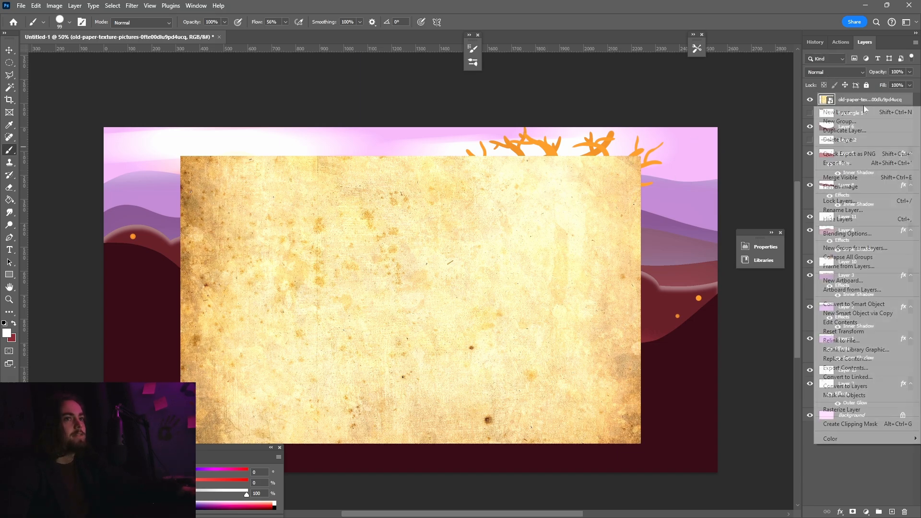
left_click(827, 481)
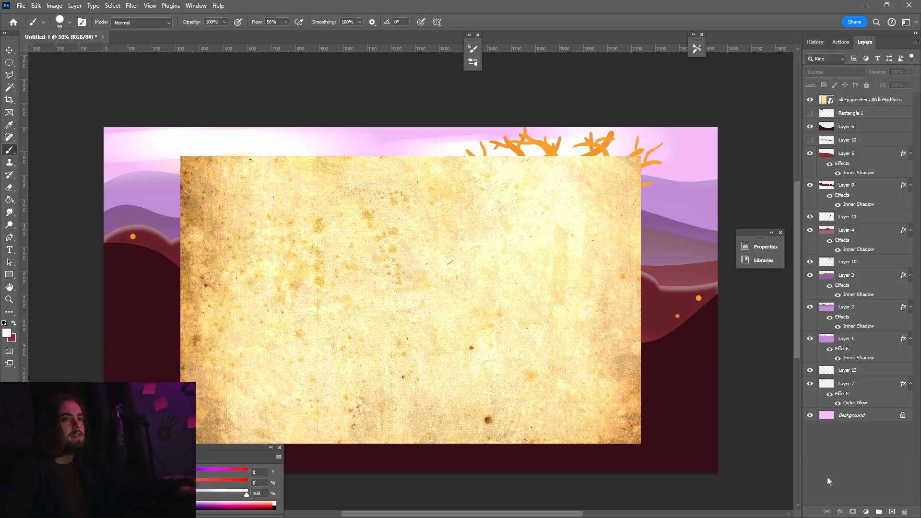
left_click(833, 99)
left_click(604, 196)
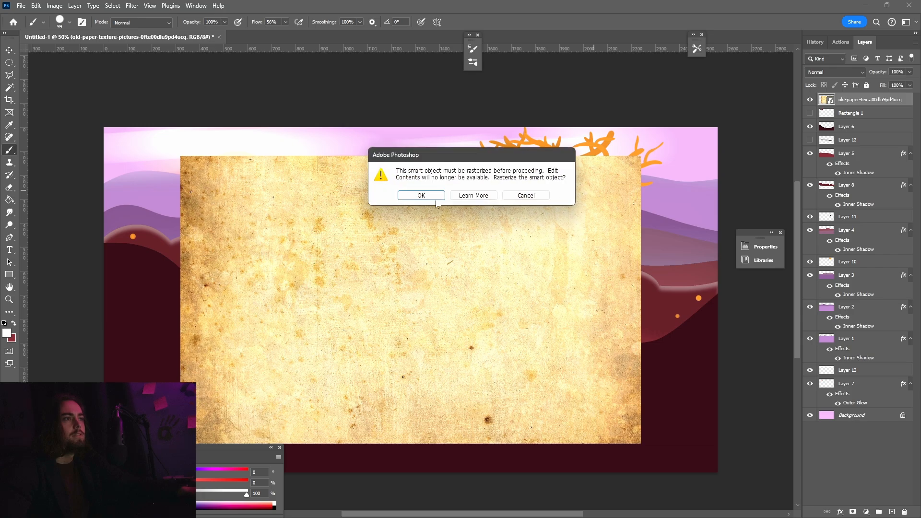
left_click(525, 196)
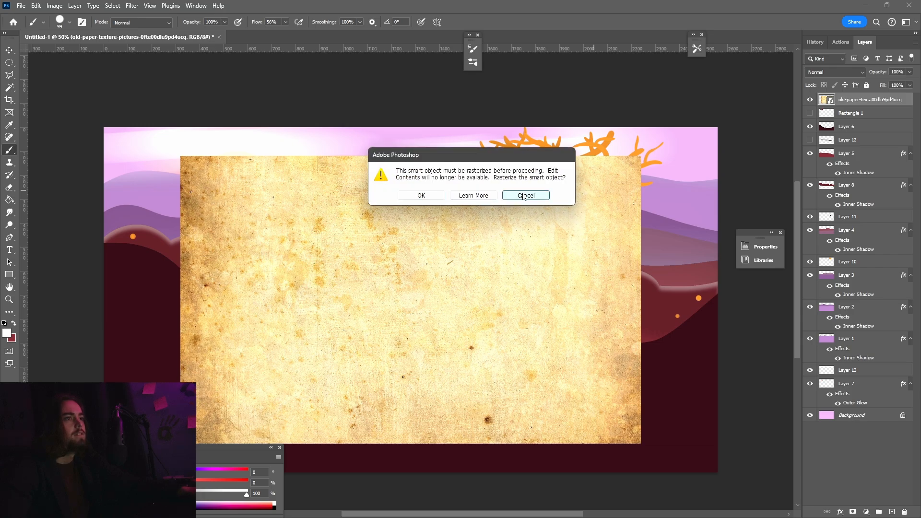
left_click(422, 196)
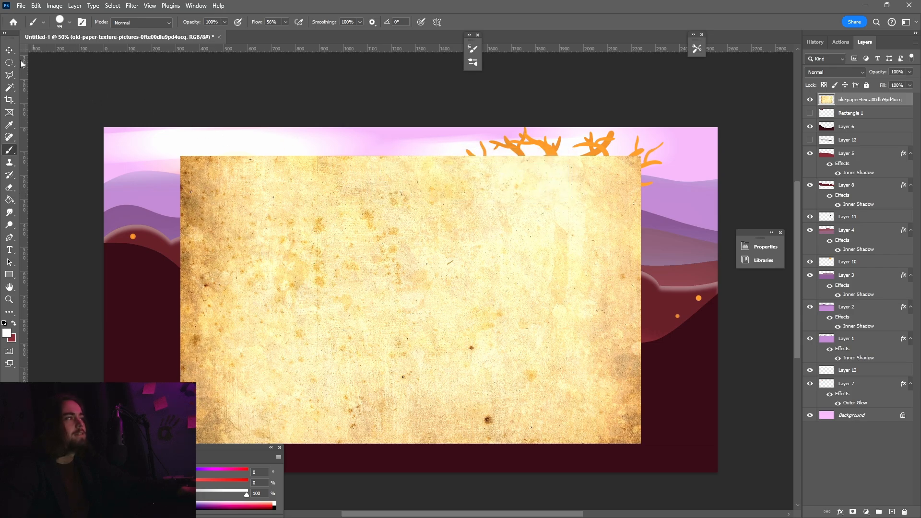
- Scale the paper texture up to 148.91% and reposition it so it covers the whole canvas, keeping its opacity at 100%
left_click(9, 49)
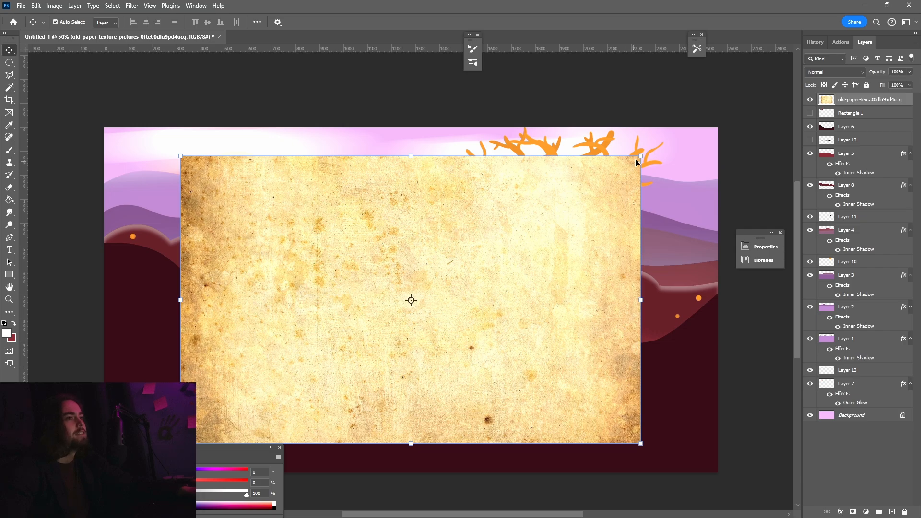
left_click_drag(639, 158, 303, 144)
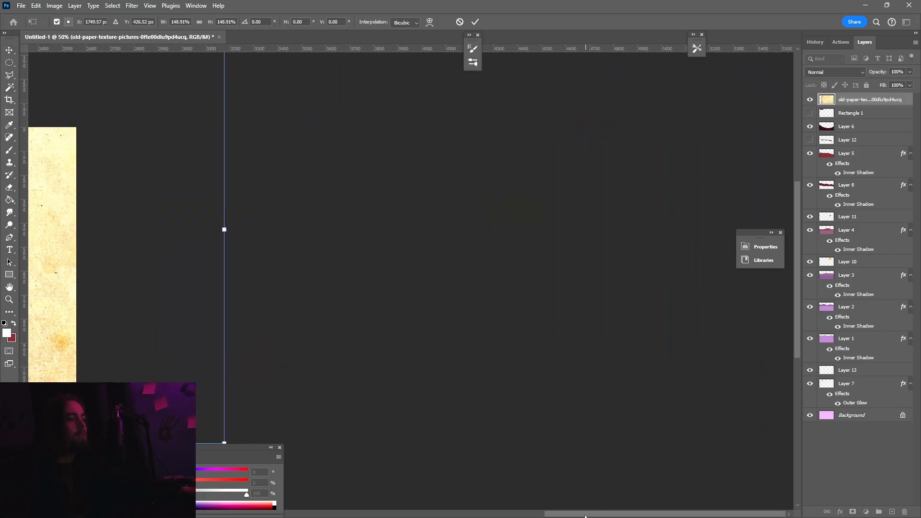
left_click_drag(585, 516, 379, 494)
left_click_drag(431, 347, 325, 420)
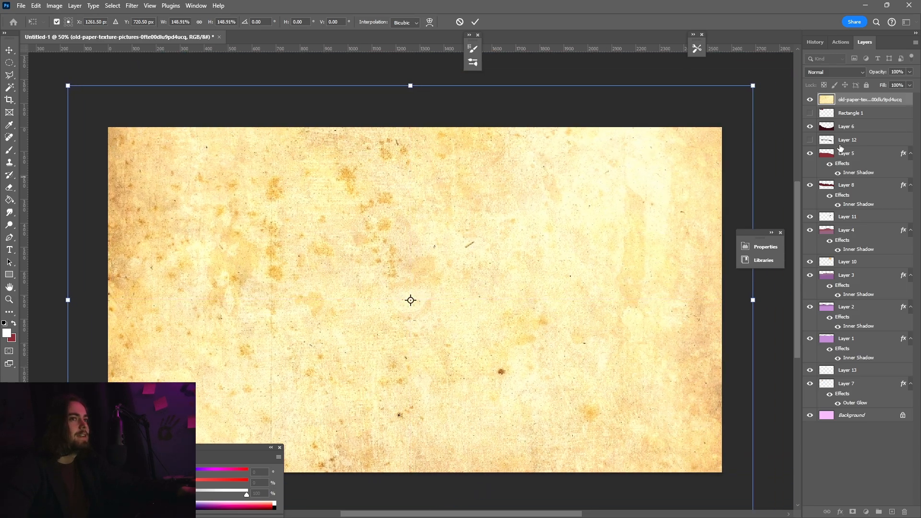
left_click(908, 75)
mouse_move(898, 85)
left_mouse_down()
mouse_move(884, 85)
mouse_move(912, 85)
left_mouse_up()
- Hide the old-paper texture layer and select Rectangle 1
left_click(840, 104)
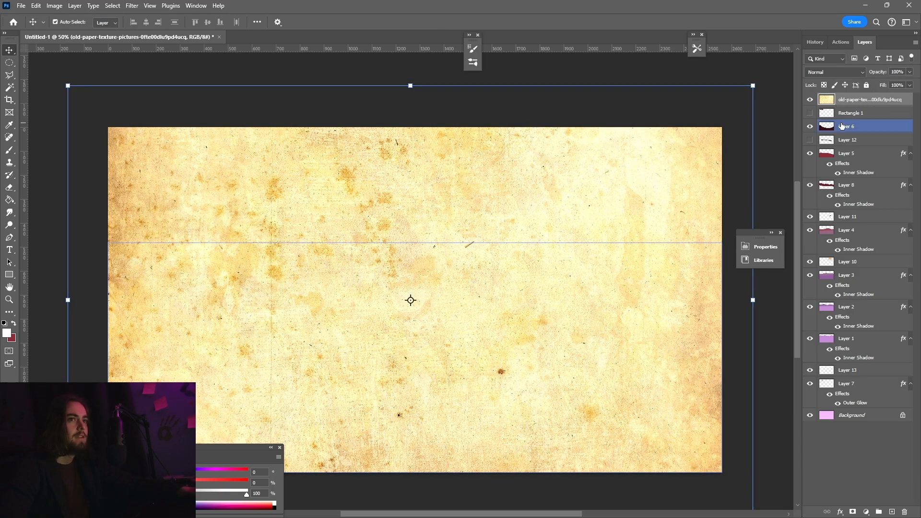
left_click(842, 115)
left_click(811, 102)
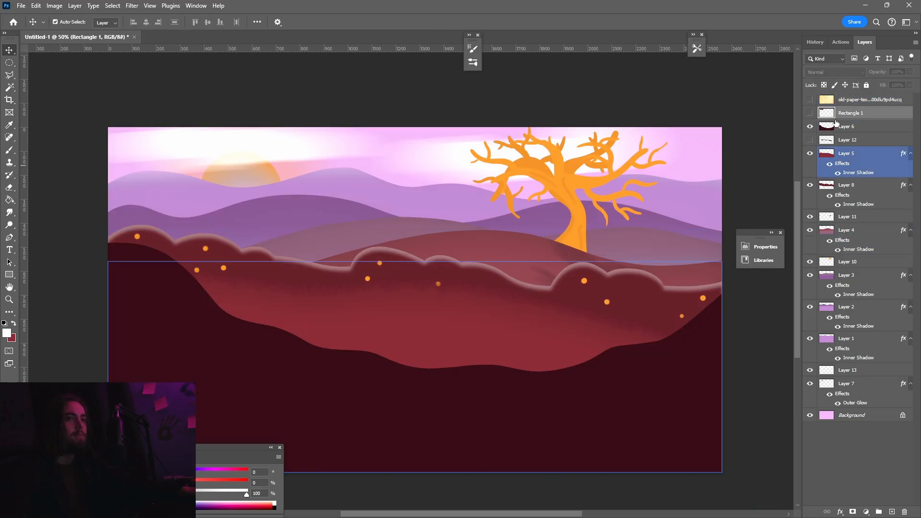
- Merge all visible artwork layers into one, starting from Layer 6, and turn off the merged Background layer's visibility
right_click(845, 113)
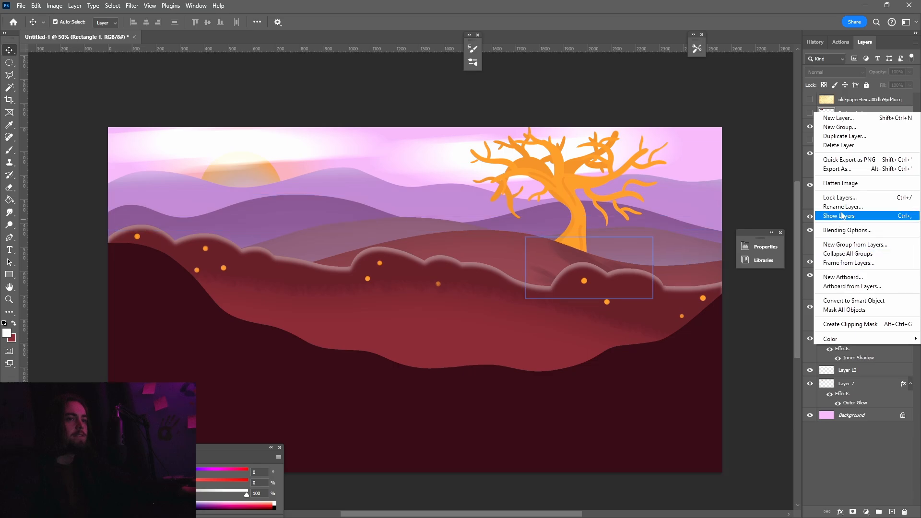
right_click(853, 108)
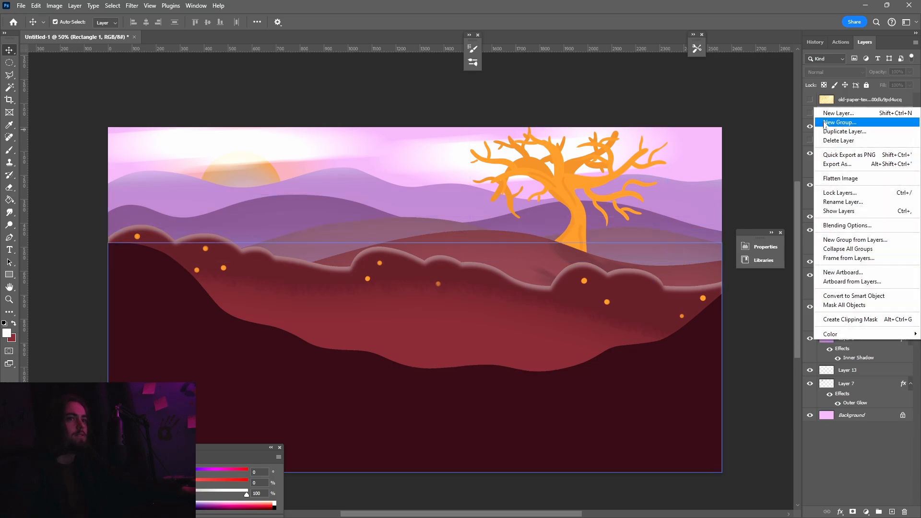
left_click(811, 137)
right_click(839, 129)
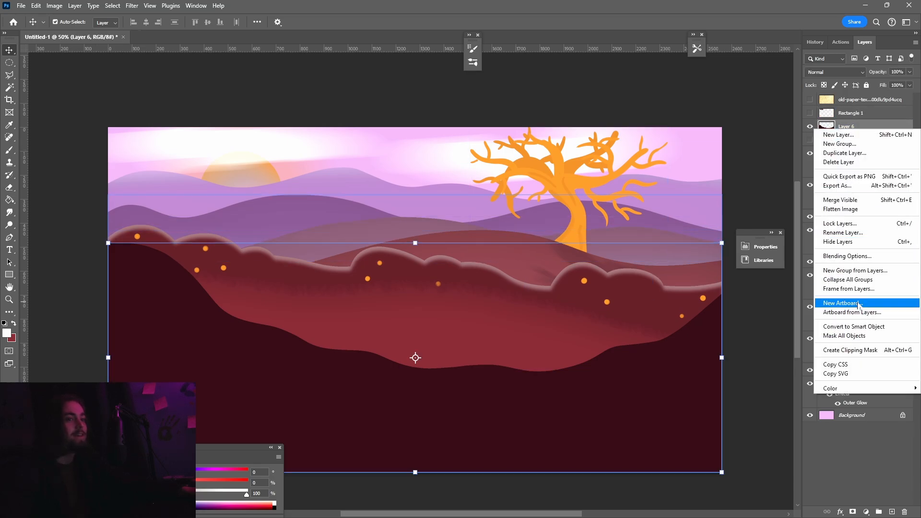
left_click(841, 200)
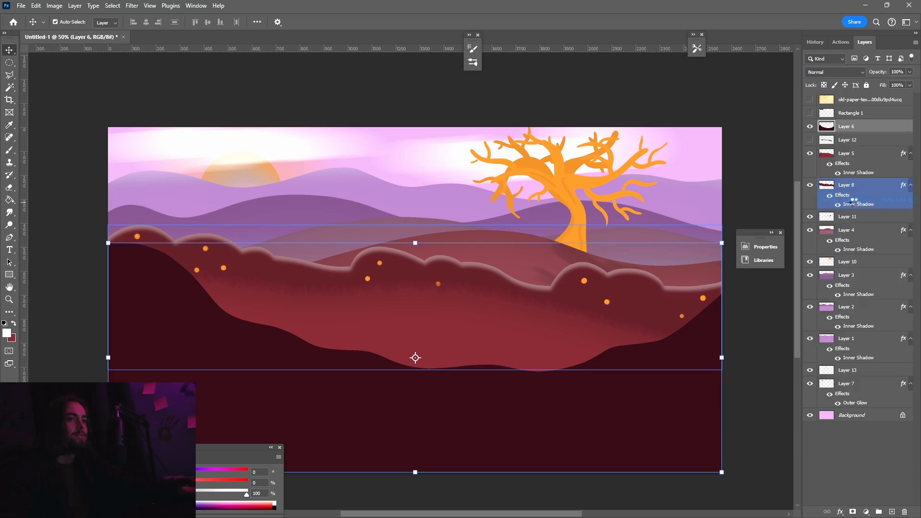
left_click(810, 141)
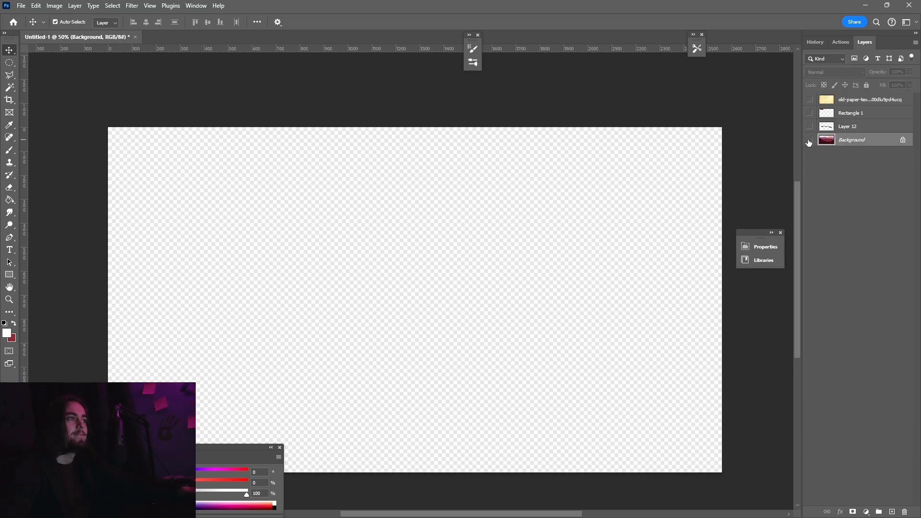
- Show the Background layer, move the old-paper texture directly above it and make the texture visible
left_click(810, 141)
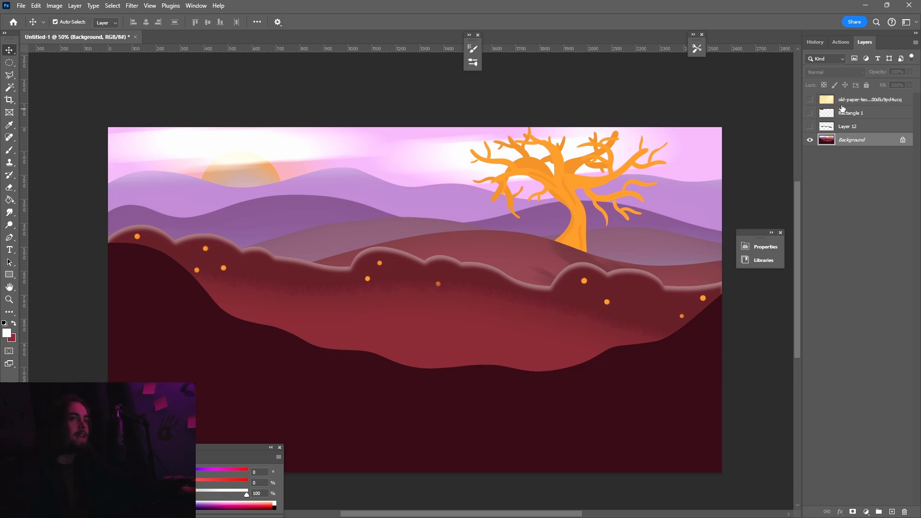
left_click_drag(845, 100, 848, 130)
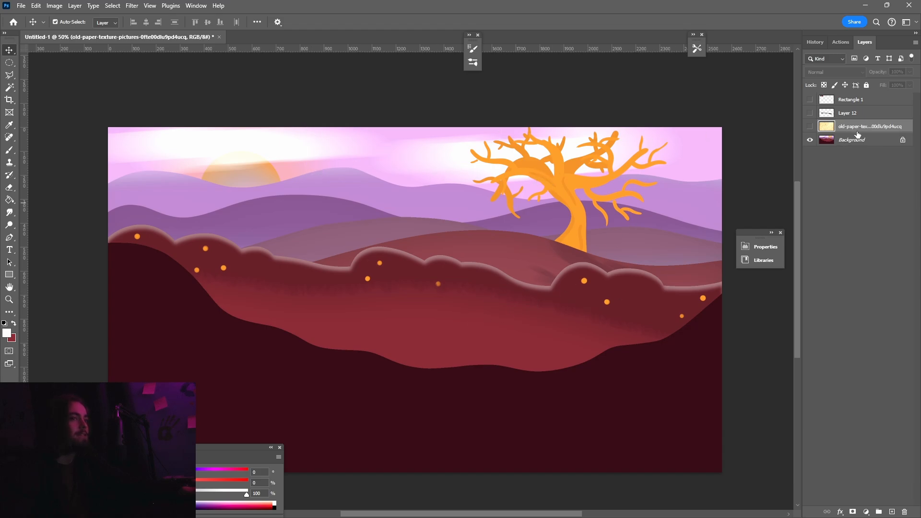
left_click(810, 127)
- Set the old-paper texture layer's blend mode to Overlay and its opacity to 22% in its blending options
right_click(841, 130)
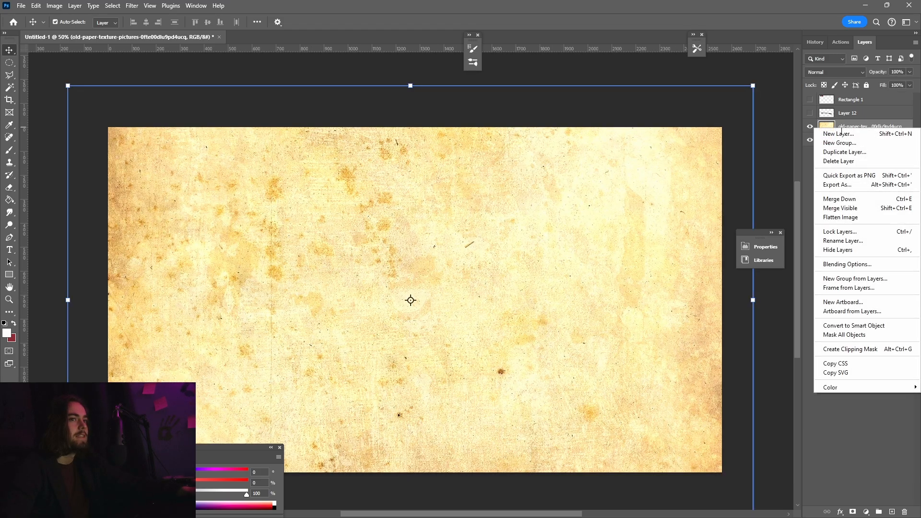
left_click(846, 264)
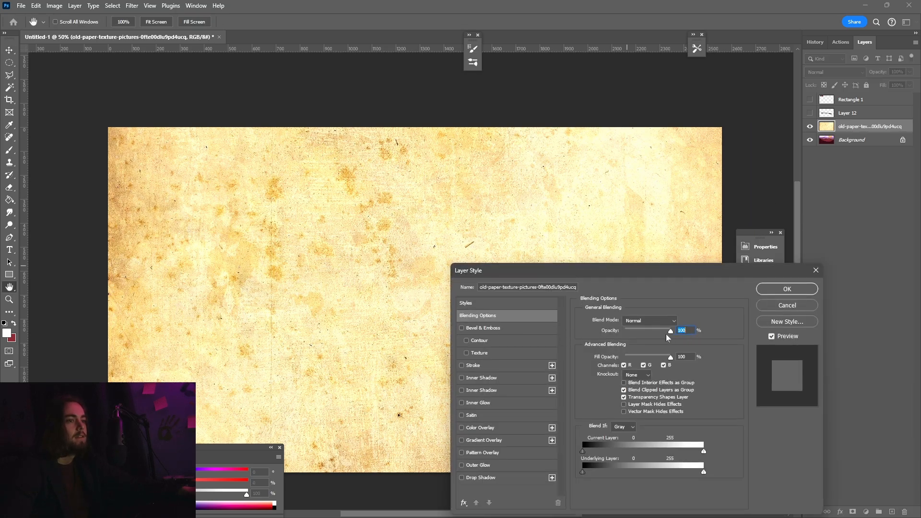
left_click(639, 320)
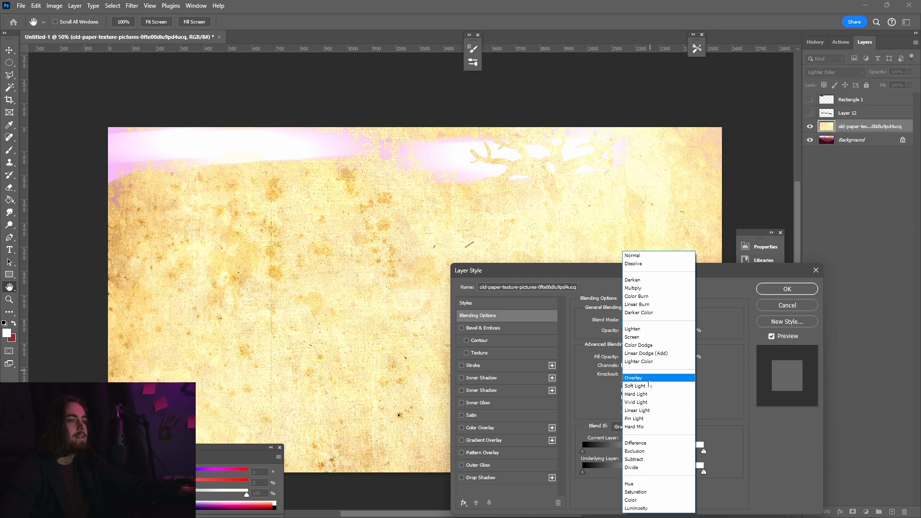
left_click(648, 378)
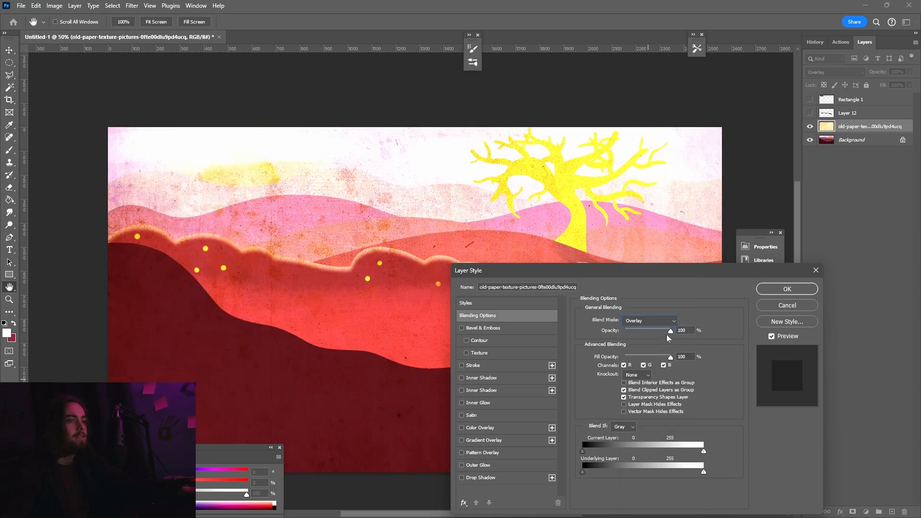
left_click_drag(667, 335, 650, 334)
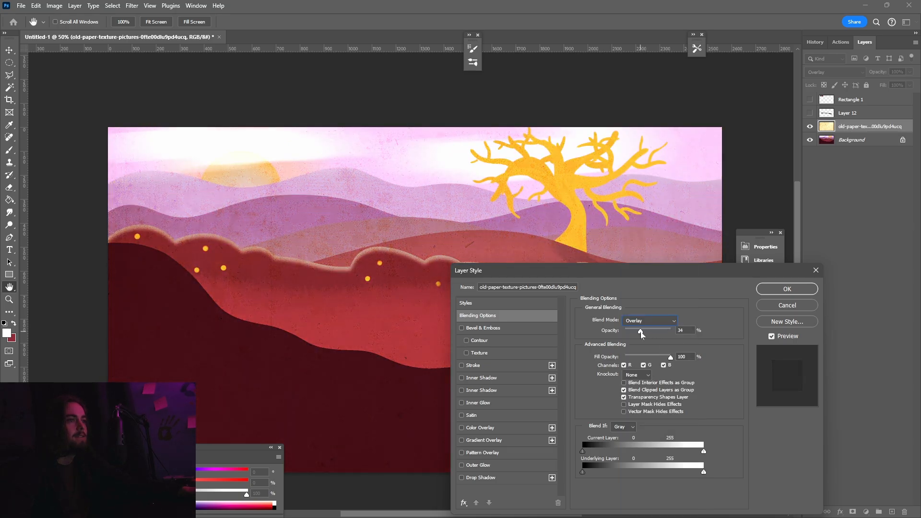
left_click_drag(640, 333, 636, 332)
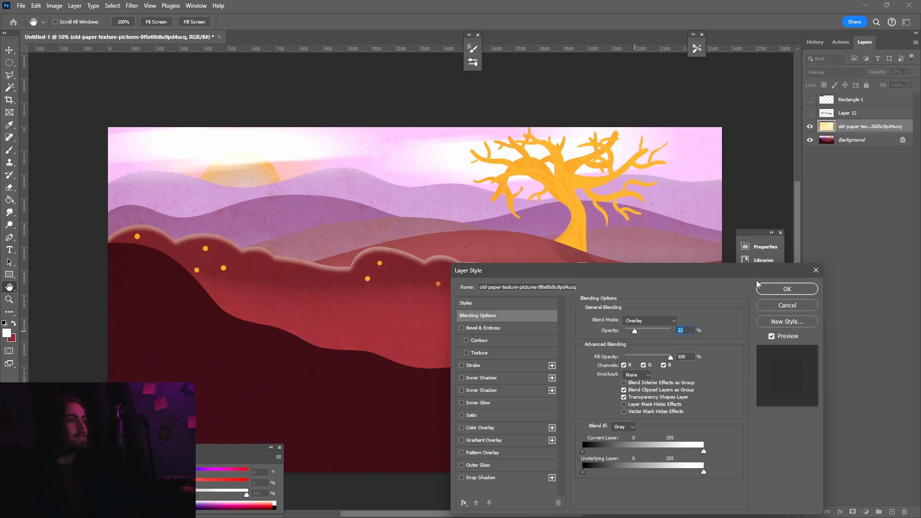
left_click(780, 288)
key("v")
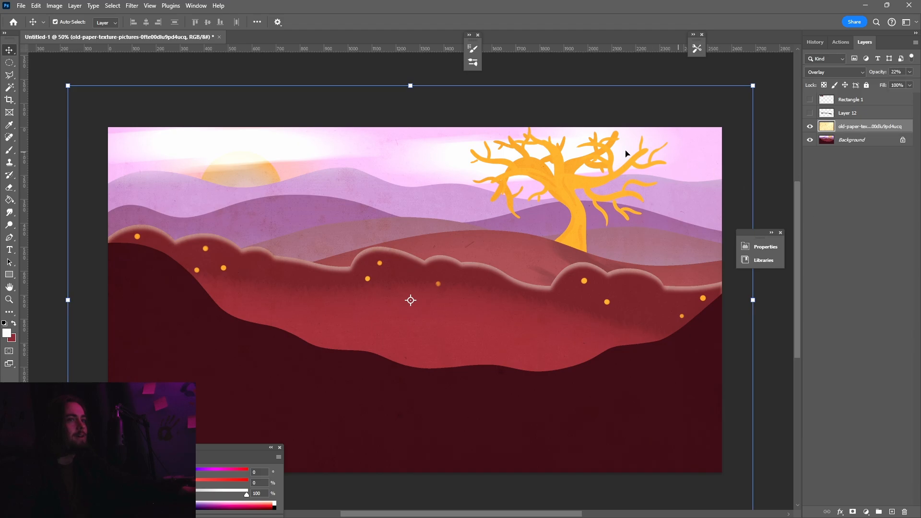
- Add a new empty layer and place it between the old-paper texture and the Background
left_click(75, 6)
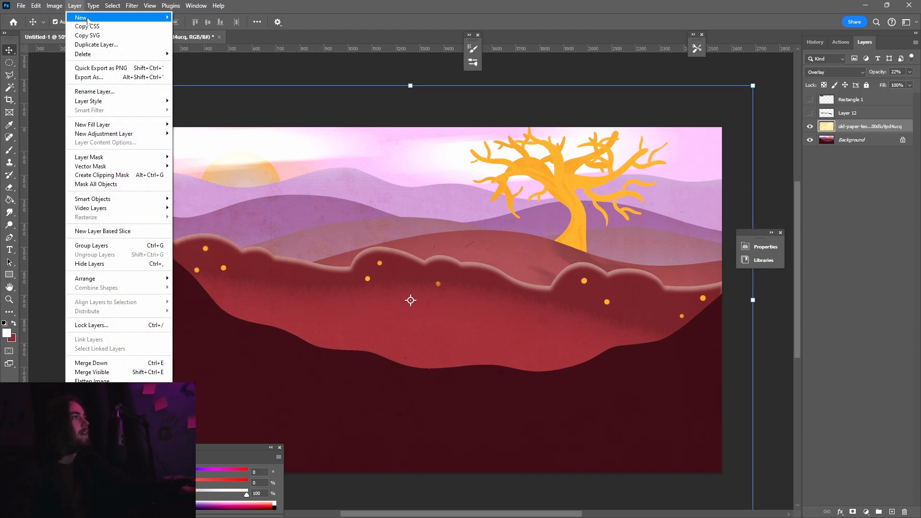
mouse_move(87, 19)
left_click(192, 17)
key("Return")
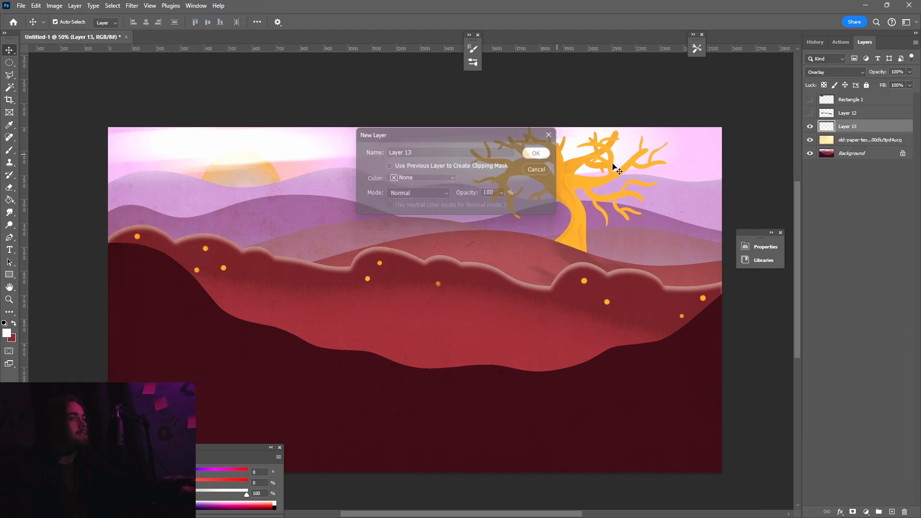
left_click_drag(849, 133, 849, 146)
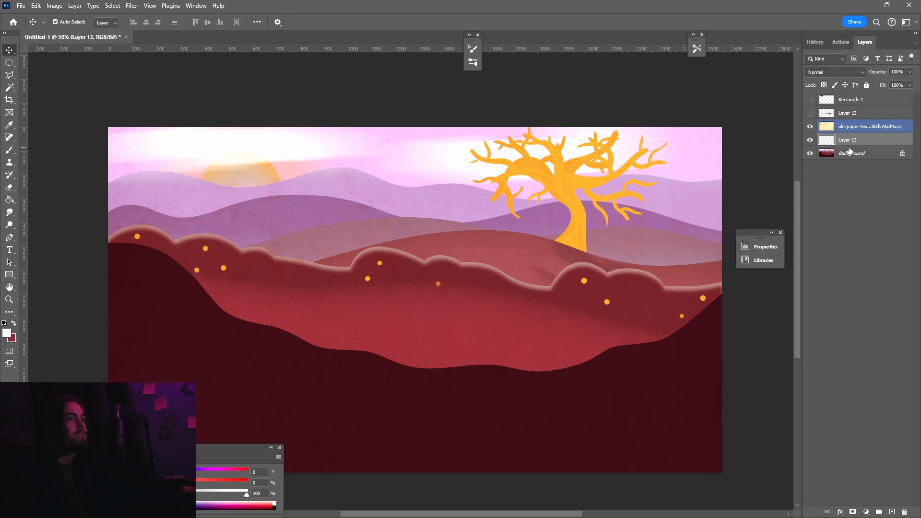
- Show the Rectangle 1 palette layer and sample the orange of its circle as the foreground color
left_click(811, 99)
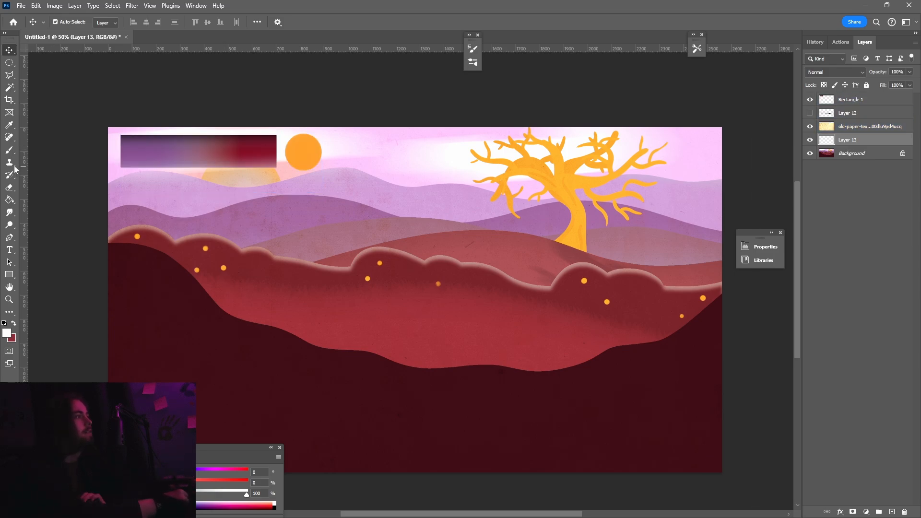
left_click(11, 125)
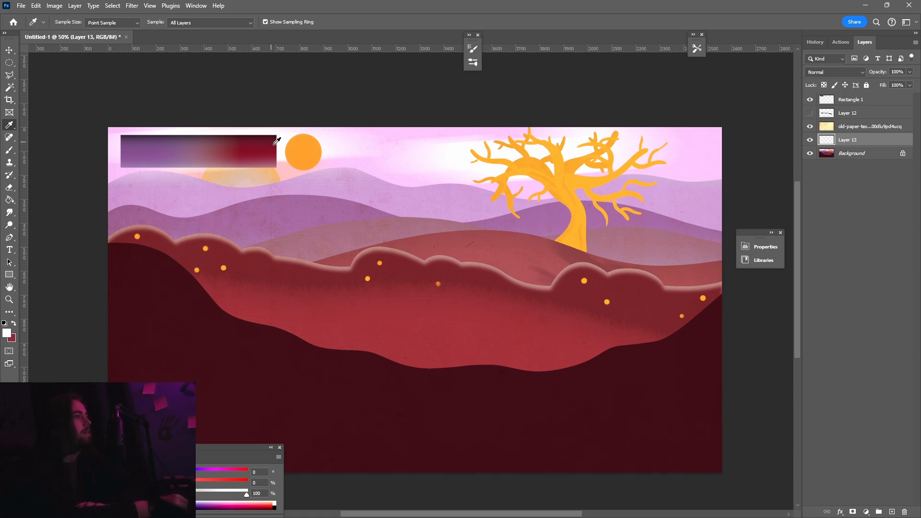
left_click(303, 148)
- Paint six thick orange rays with the Brush tool, fanning out from the sun across the hills and toward the tree
left_click(9, 150)
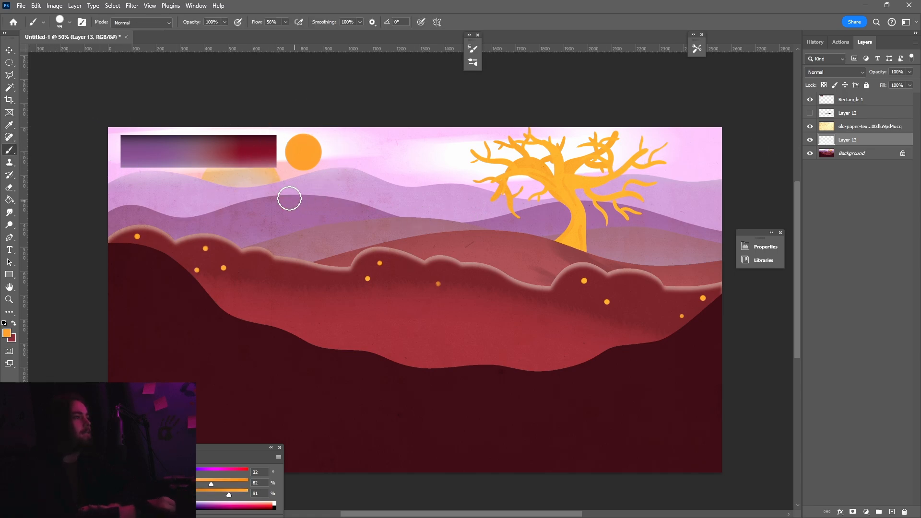
left_click_drag(244, 180, 276, 298)
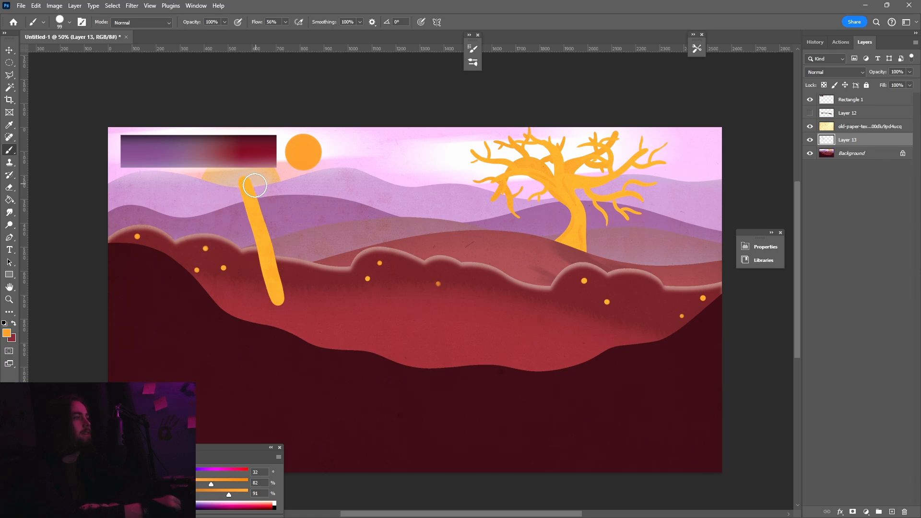
left_click_drag(254, 181, 396, 290)
left_click_drag(254, 182, 551, 249)
left_click_drag(254, 183, 196, 234)
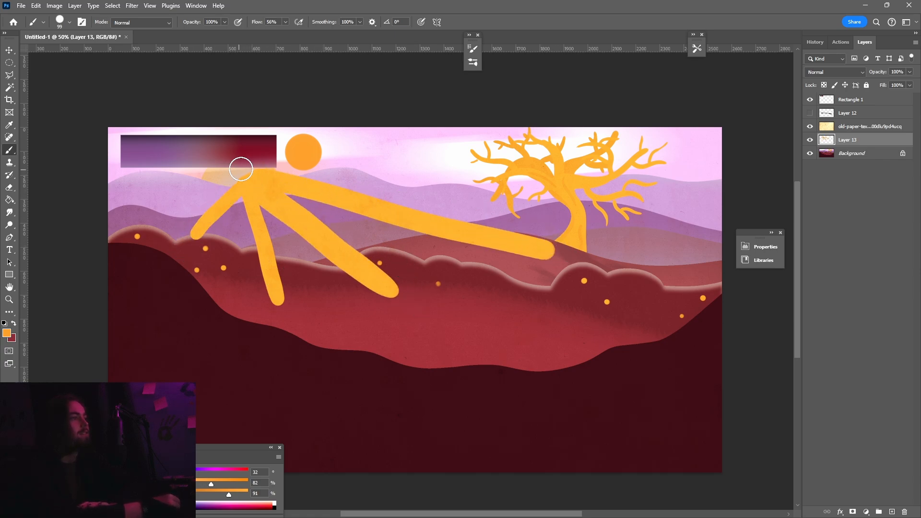
left_click_drag(240, 165, 138, 227)
left_click_drag(243, 175, 536, 186)
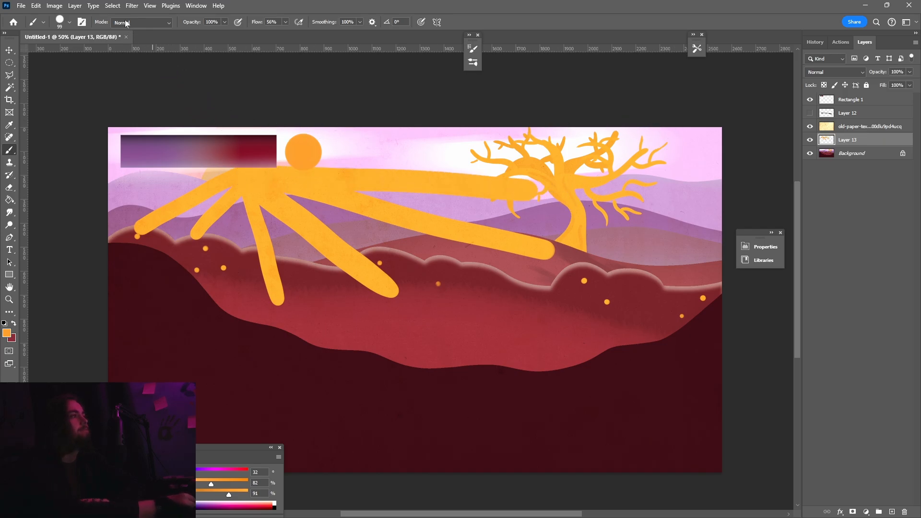
- Apply a Motion Blur to the painted rays with an angle of -23° and a distance of 1450 pixels
left_click(133, 6)
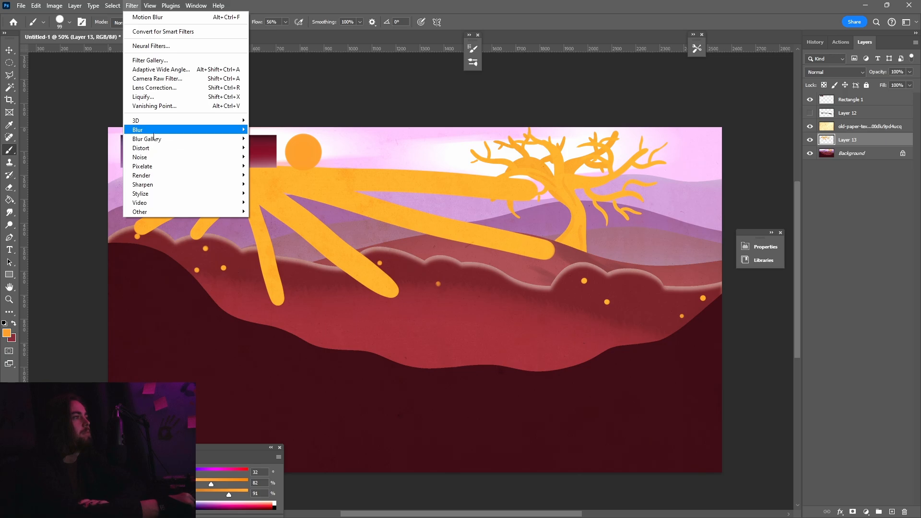
mouse_move(240, 130)
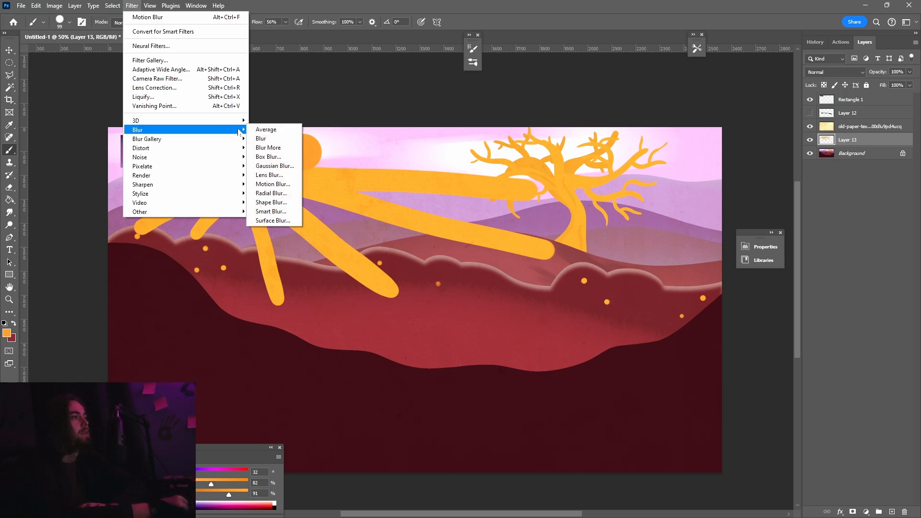
left_click(276, 184)
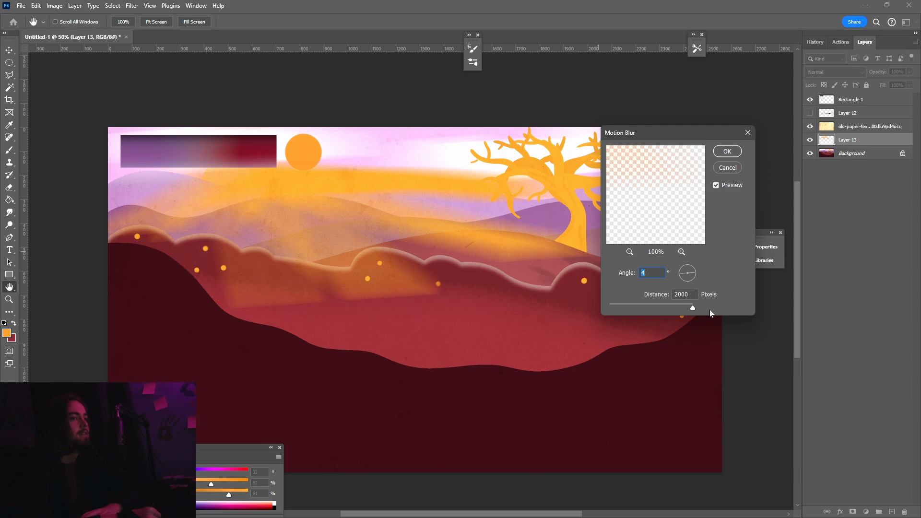
key("Tab")
mouse_move(685, 278)
left_mouse_down()
mouse_move(682, 271)
mouse_move(686, 277)
left_mouse_up()
key("shift+Tab")
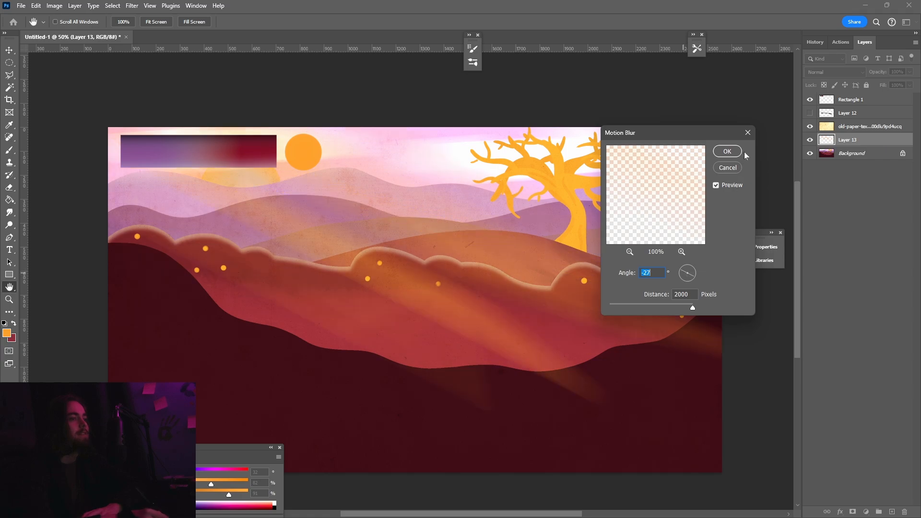
left_click_drag(692, 307, 685, 309)
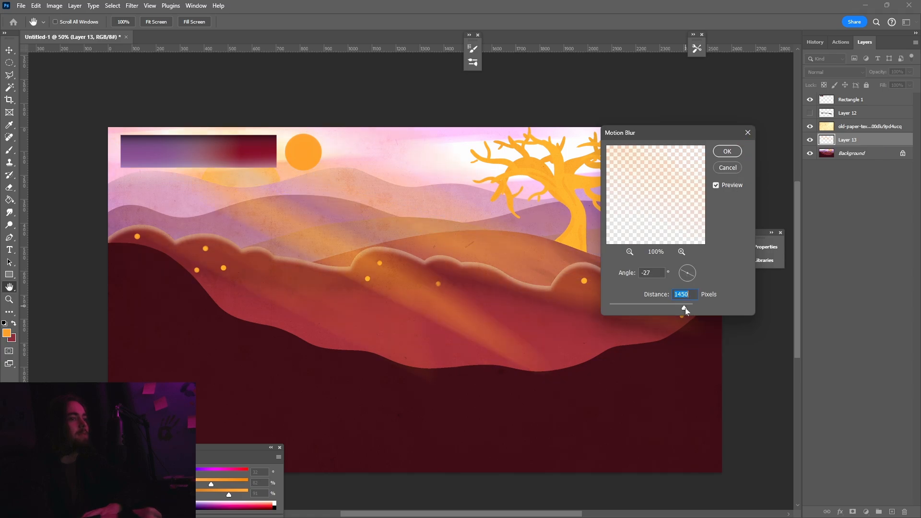
left_click_drag(685, 272, 685, 275)
left_click(685, 275)
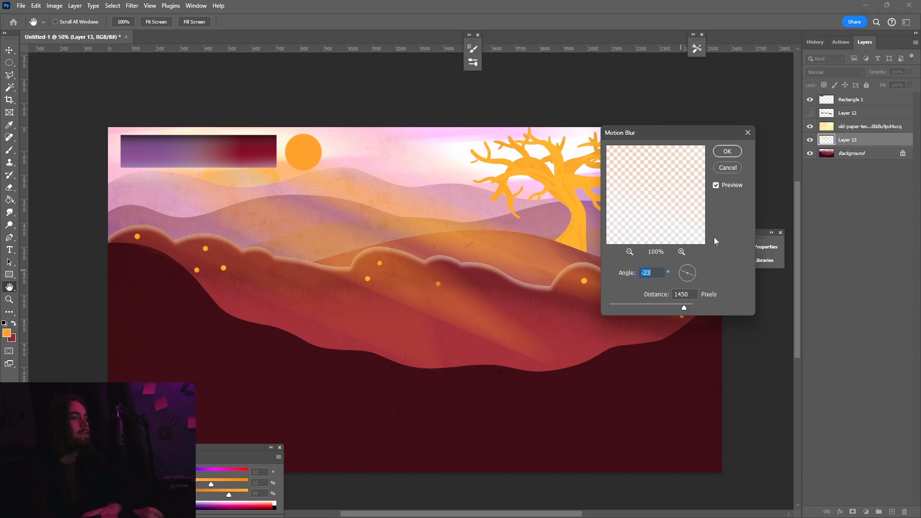
left_click(729, 152)
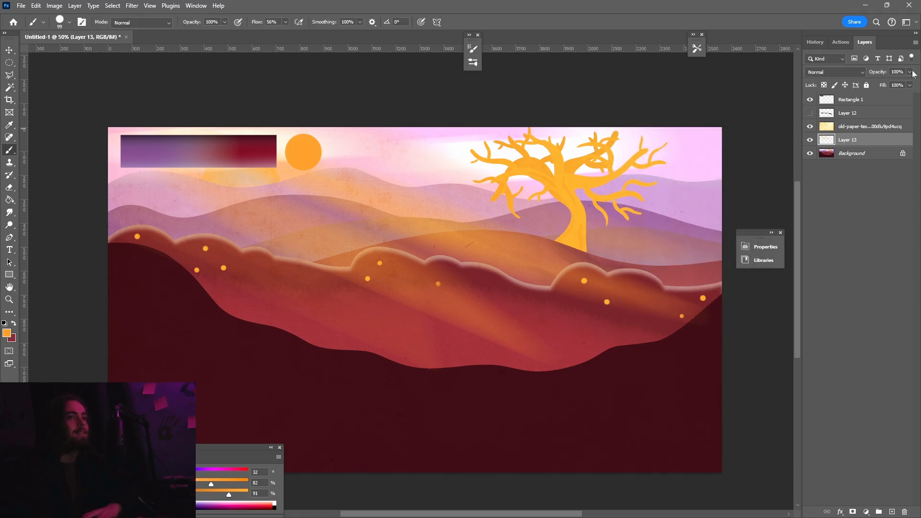
- Lower the blurred rays layer's opacity to 45% and hide the Rectangle 1 palette layer
left_click(911, 72)
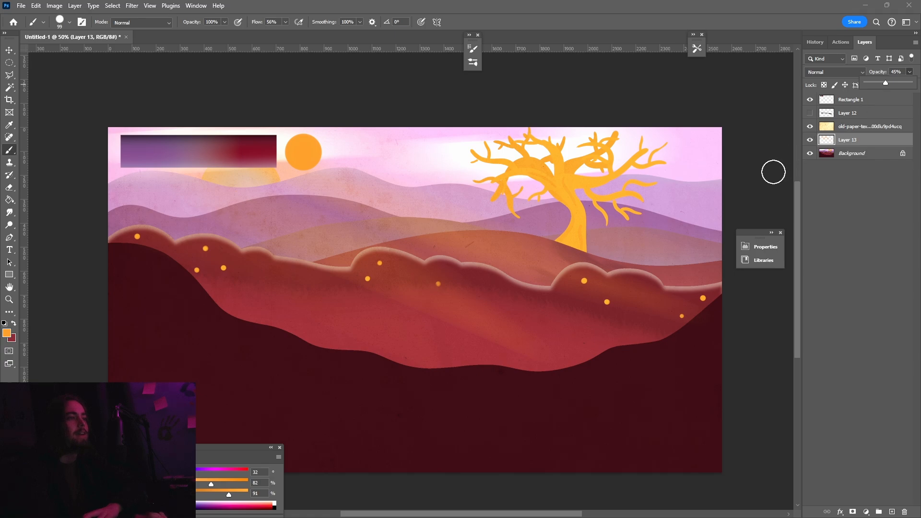
left_click(810, 101)
left_click(810, 101)
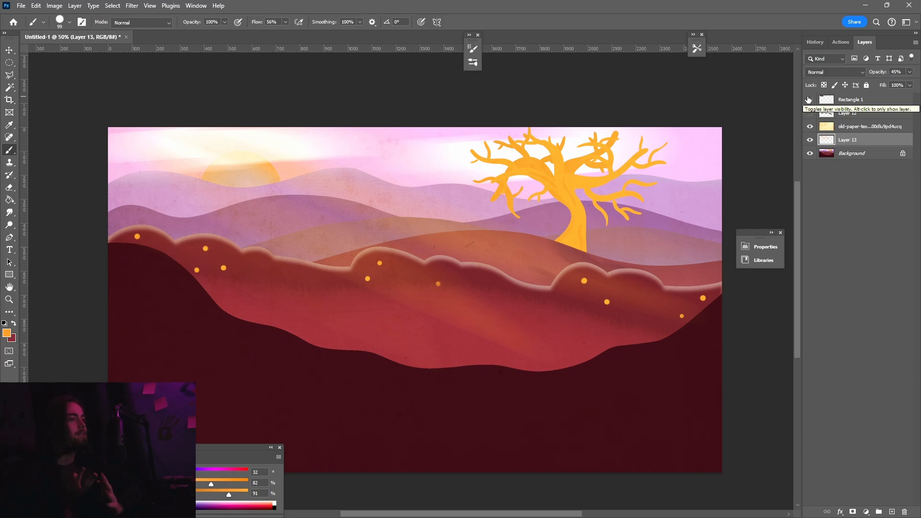
scroll(729, 153, "down", 1)
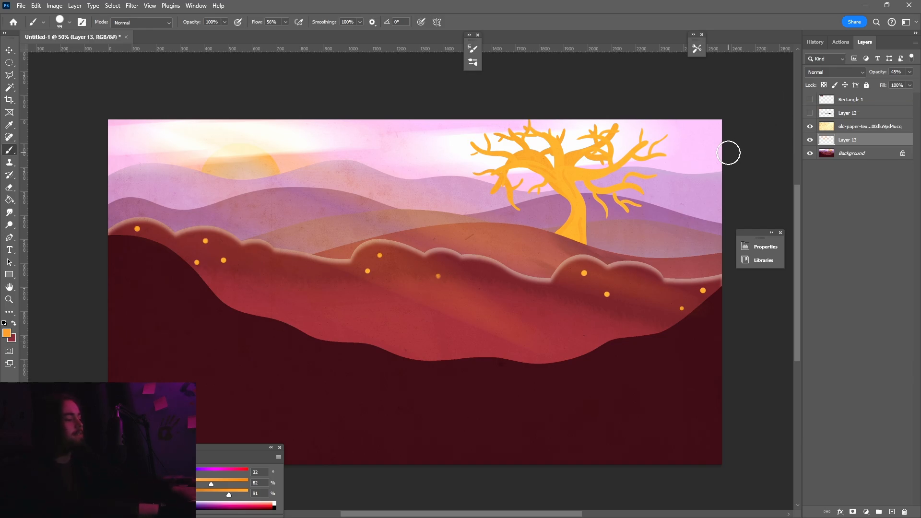
- Save the document as "Simple orange hills.psd" in the Photoshop Saves folder, with Maximize Compatibility on
key("ctrl+s")
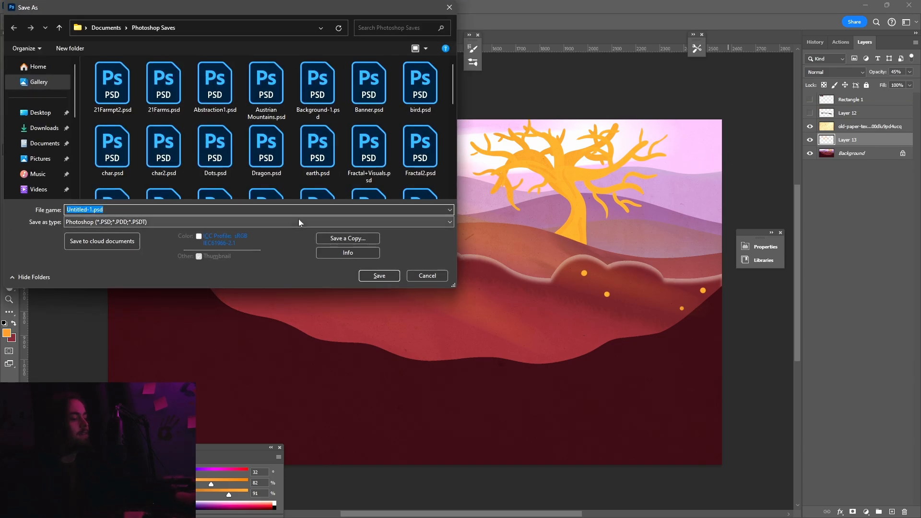
key("Left")
key("Right")
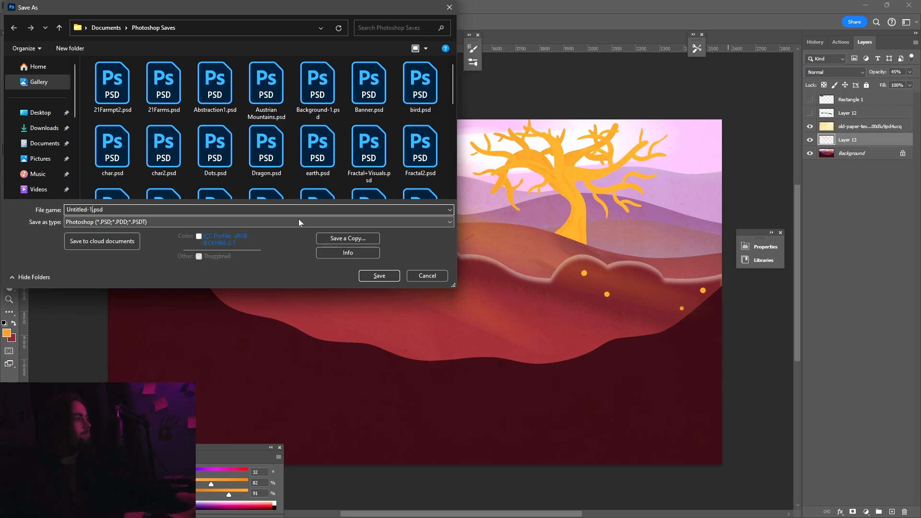
key("Right")
key("Right")
key("Right")
key("Right")
key("Right")
key("Right")
key("Right")
key("BackSpace")
key("BackSpace")
key("BackSpace")
key("BackSpace")
key("BackSpace")
key("BackSpace")
key("BackSpace")
key("BackSpace")
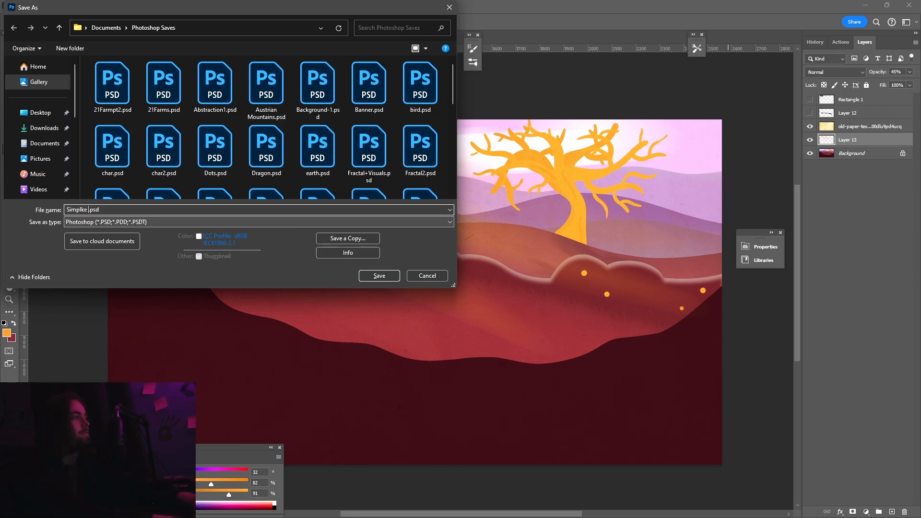
type("Simple orange hills")
left_click(370, 277)
key("Return")
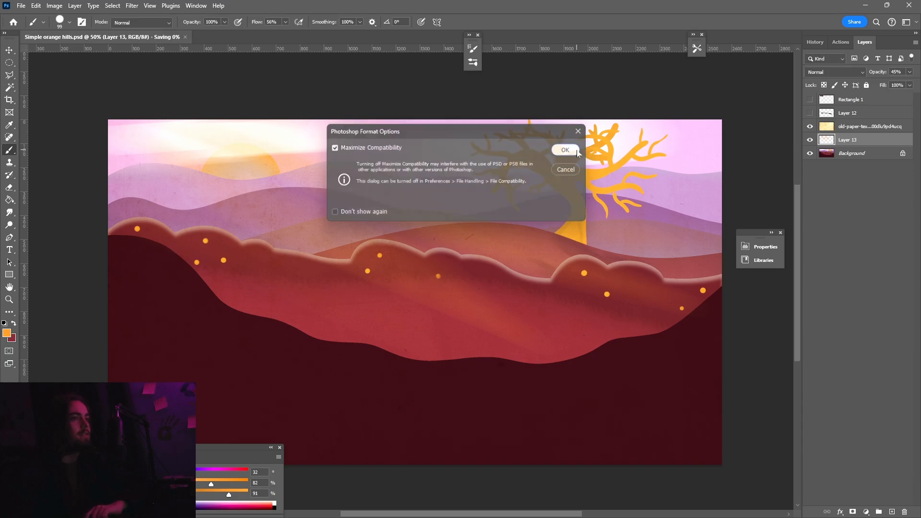
- Choose the Signiture brush from the brush presets for signing the artwork
left_click(69, 22)
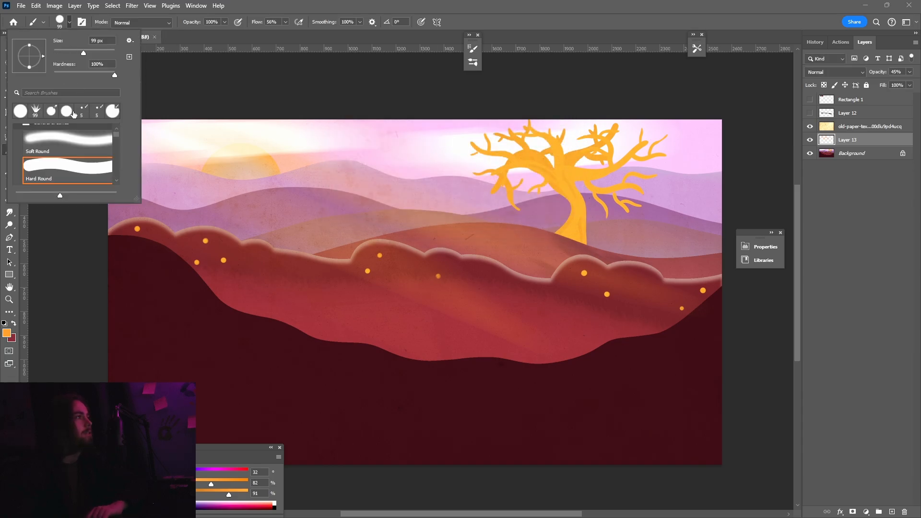
left_click_drag(115, 138, 117, 183)
left_click(58, 178)
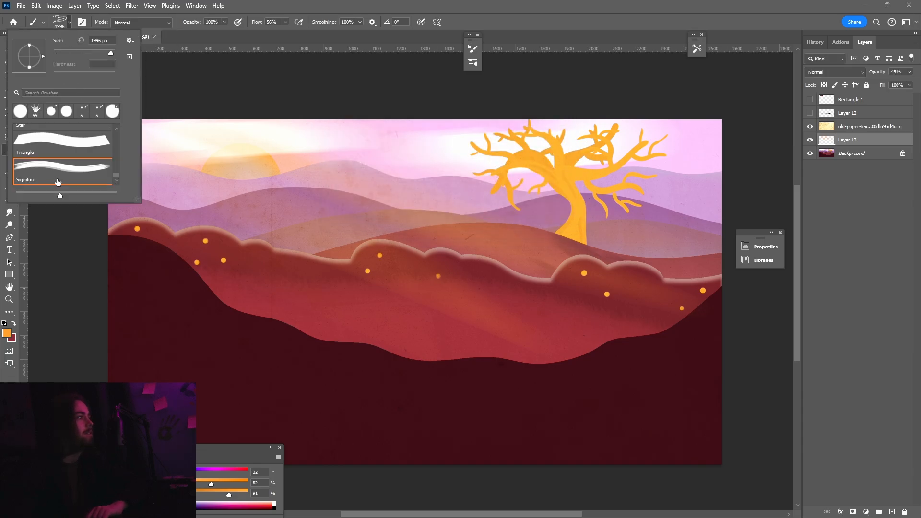
left_click(177, 56)
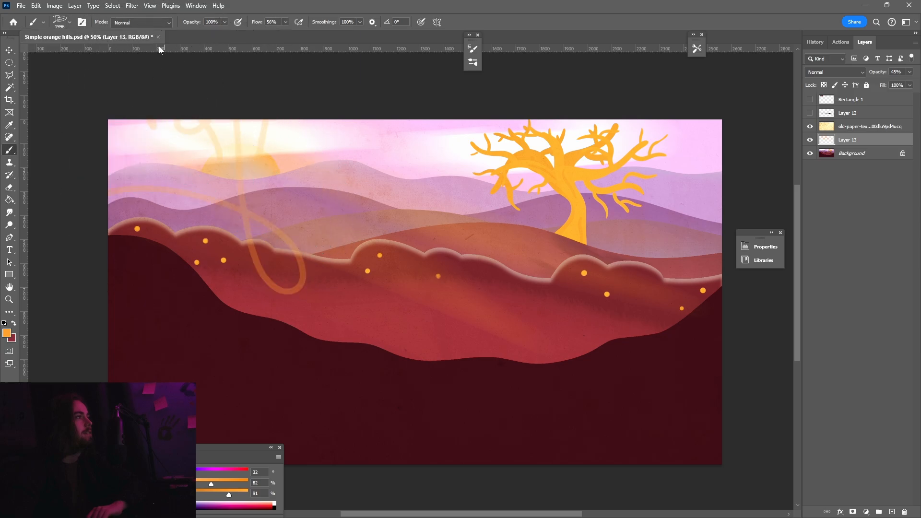
- Remove the signature brush's Angle Jitter in Shape Dynamics and set the brush size to 291 px
left_click(84, 23)
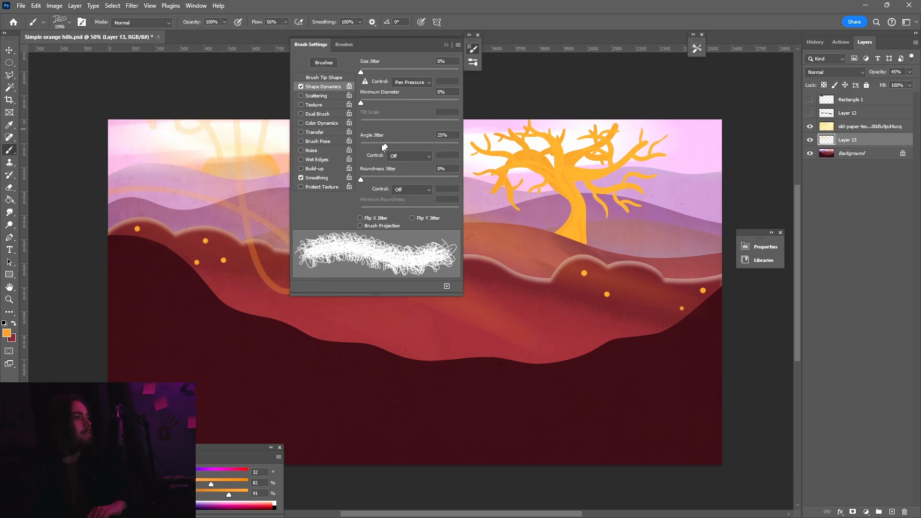
left_click_drag(384, 147, 325, 145)
left_click(446, 45)
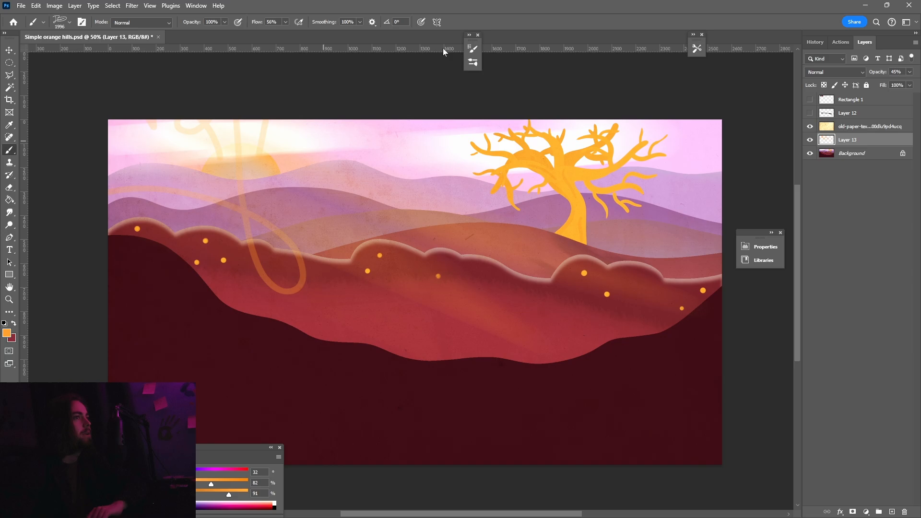
left_click(57, 21)
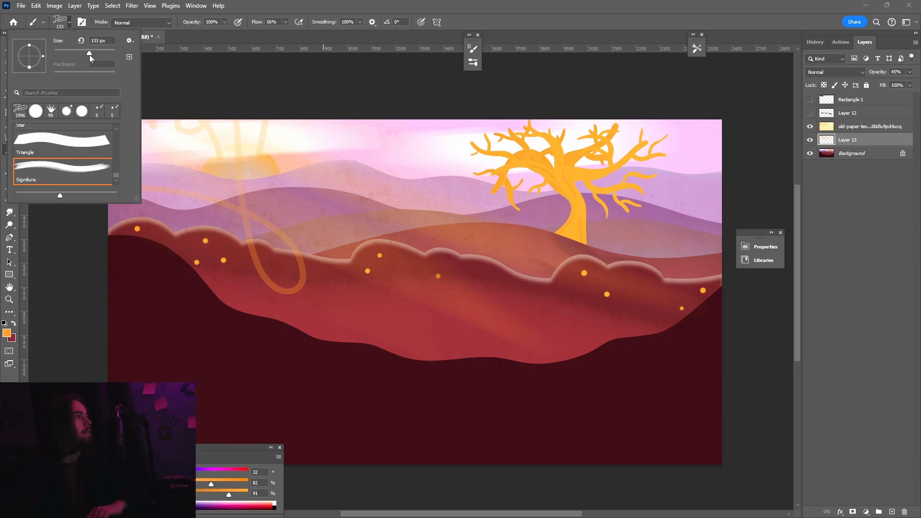
left_click_drag(96, 57, 102, 58)
- Create a new layer directly above the blurred rays layer, Layer 13
left_click(74, 6)
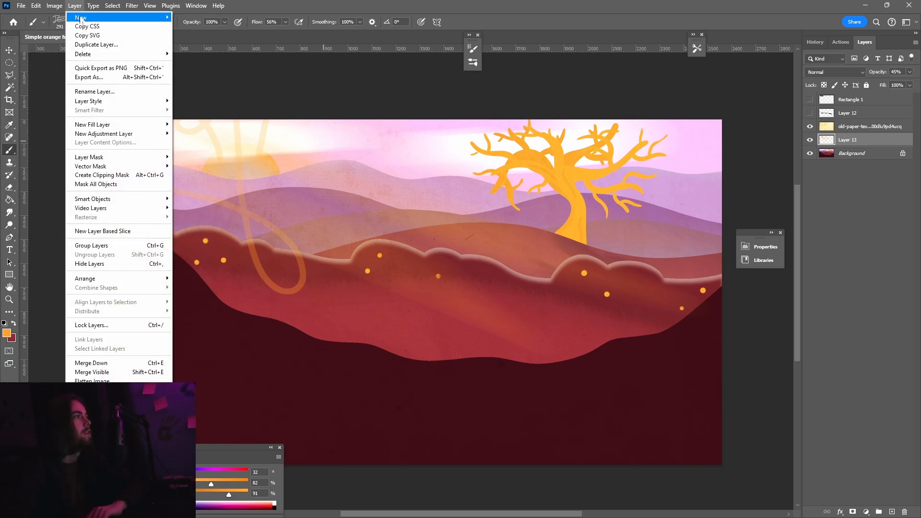
mouse_move(144, 17)
left_click(192, 17)
left_click(530, 154)
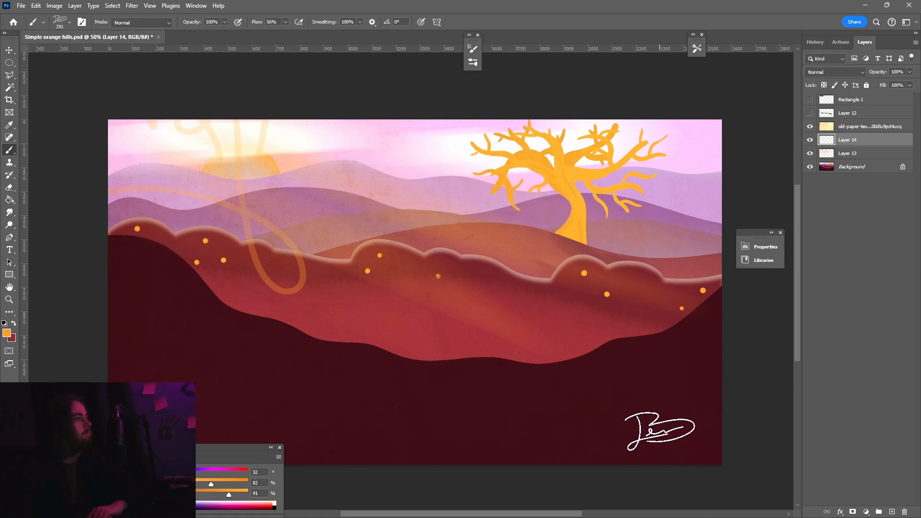
- Compare Layer 14 and Layer 13 by toggling their visibility, then delete the empty Layer 14 and undo the stray signature mark on Layer 13
left_click(810, 142)
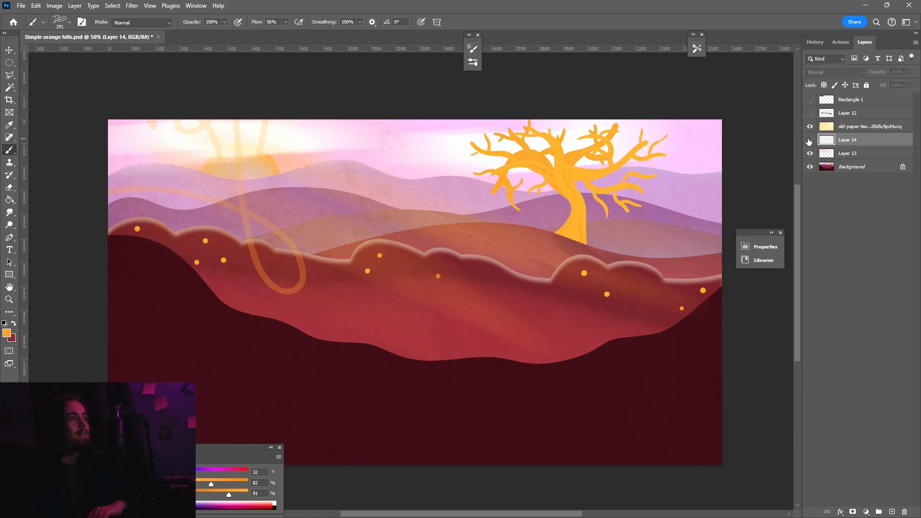
left_click(810, 142)
left_click(810, 154)
left_click(810, 154)
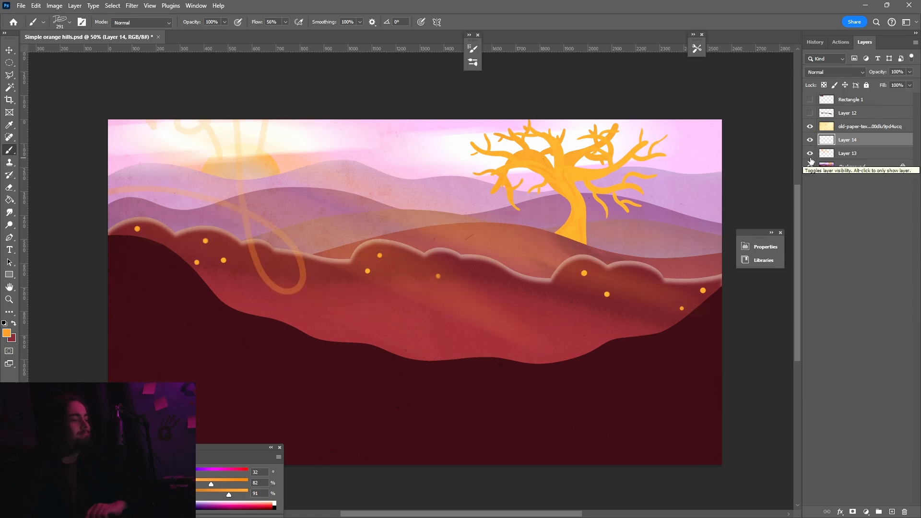
left_click(811, 156)
left_click(810, 157)
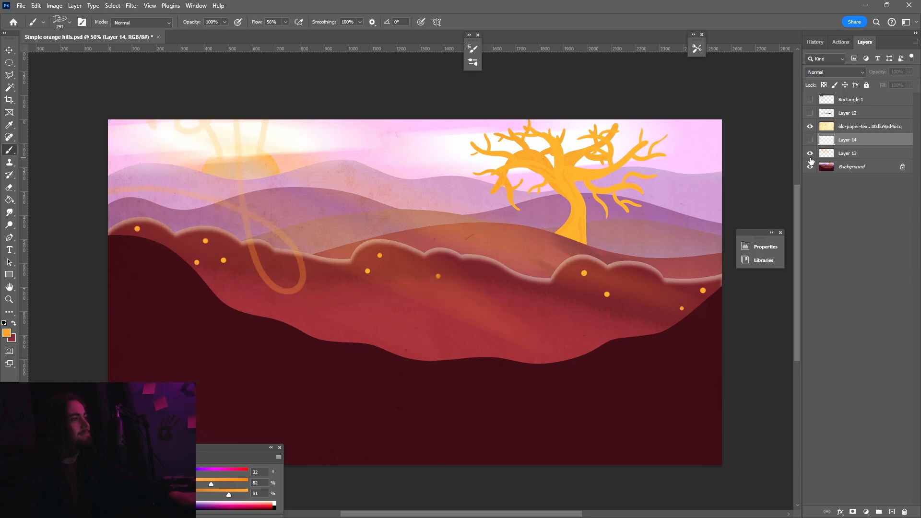
key("Delete")
key("ctrl+z")
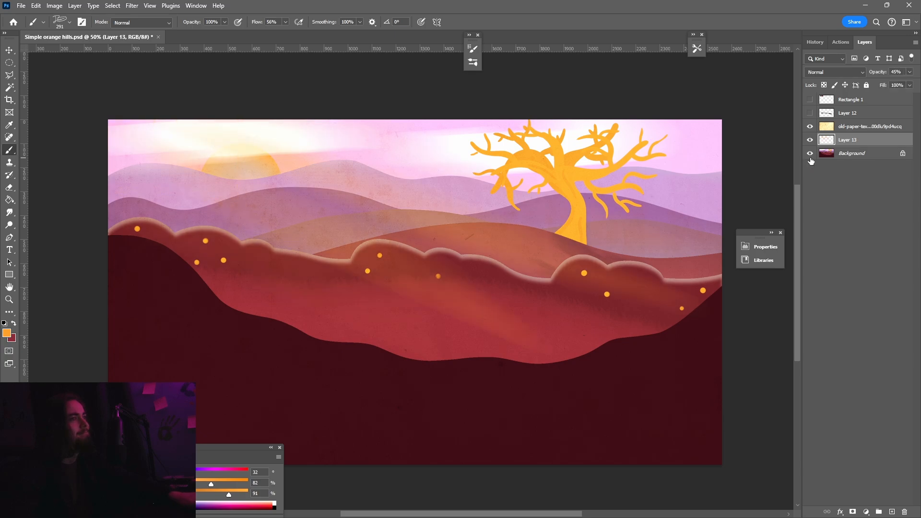
- Add a new layer above the old-paper texture and stamp the orange signature once in the lower-right corner of the artwork
left_click(838, 131)
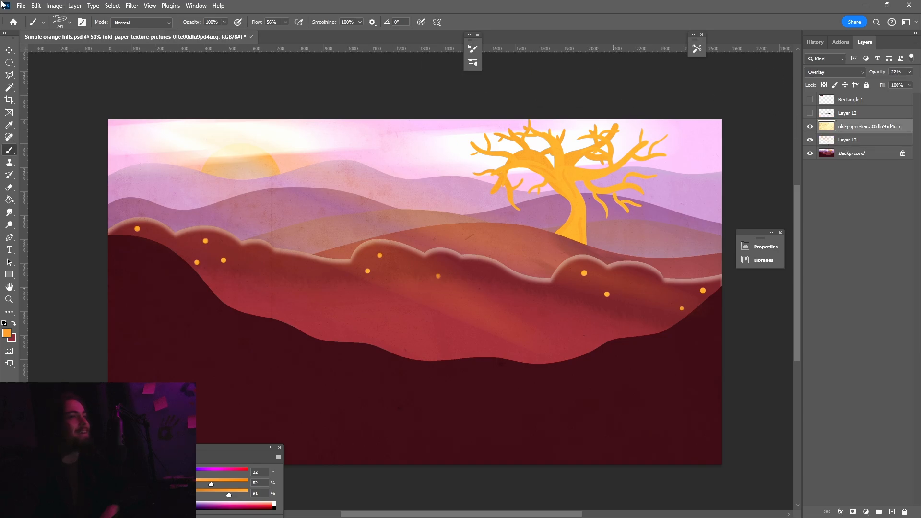
left_click(74, 6)
mouse_move(87, 17)
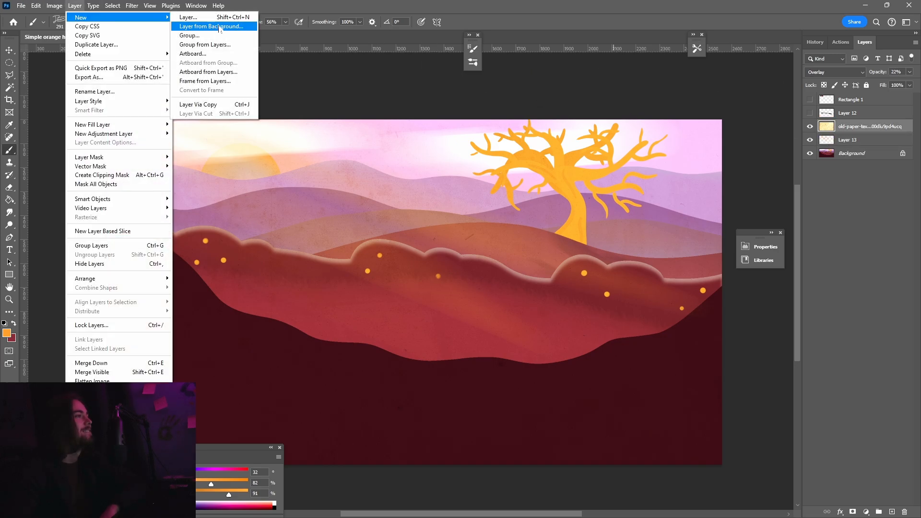
left_click(192, 18)
key("Return")
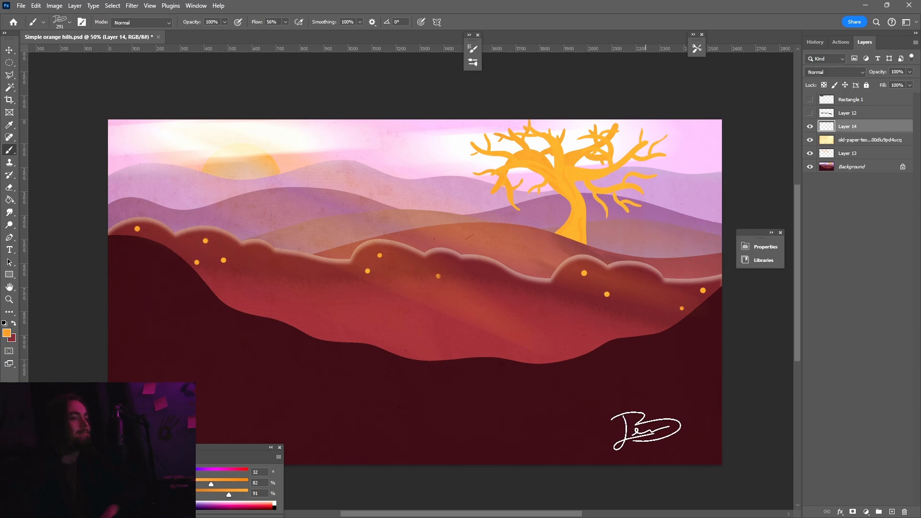
left_click(661, 434)
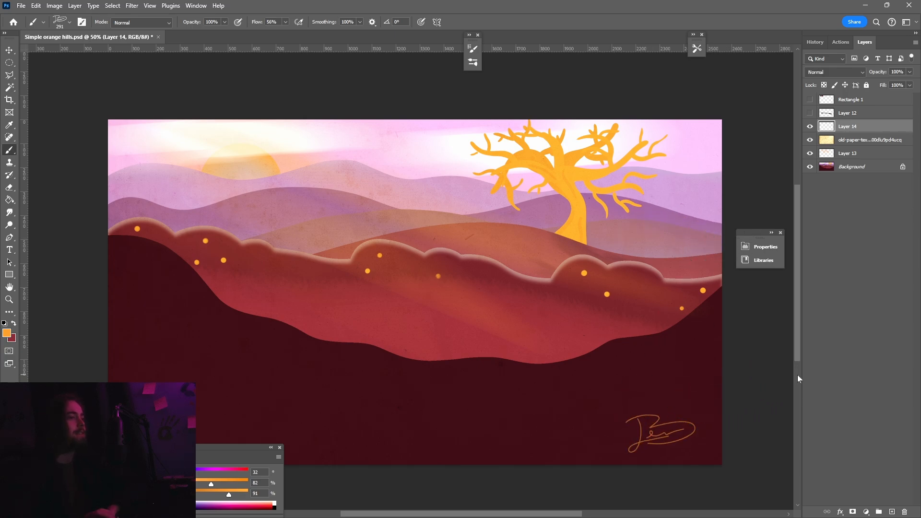